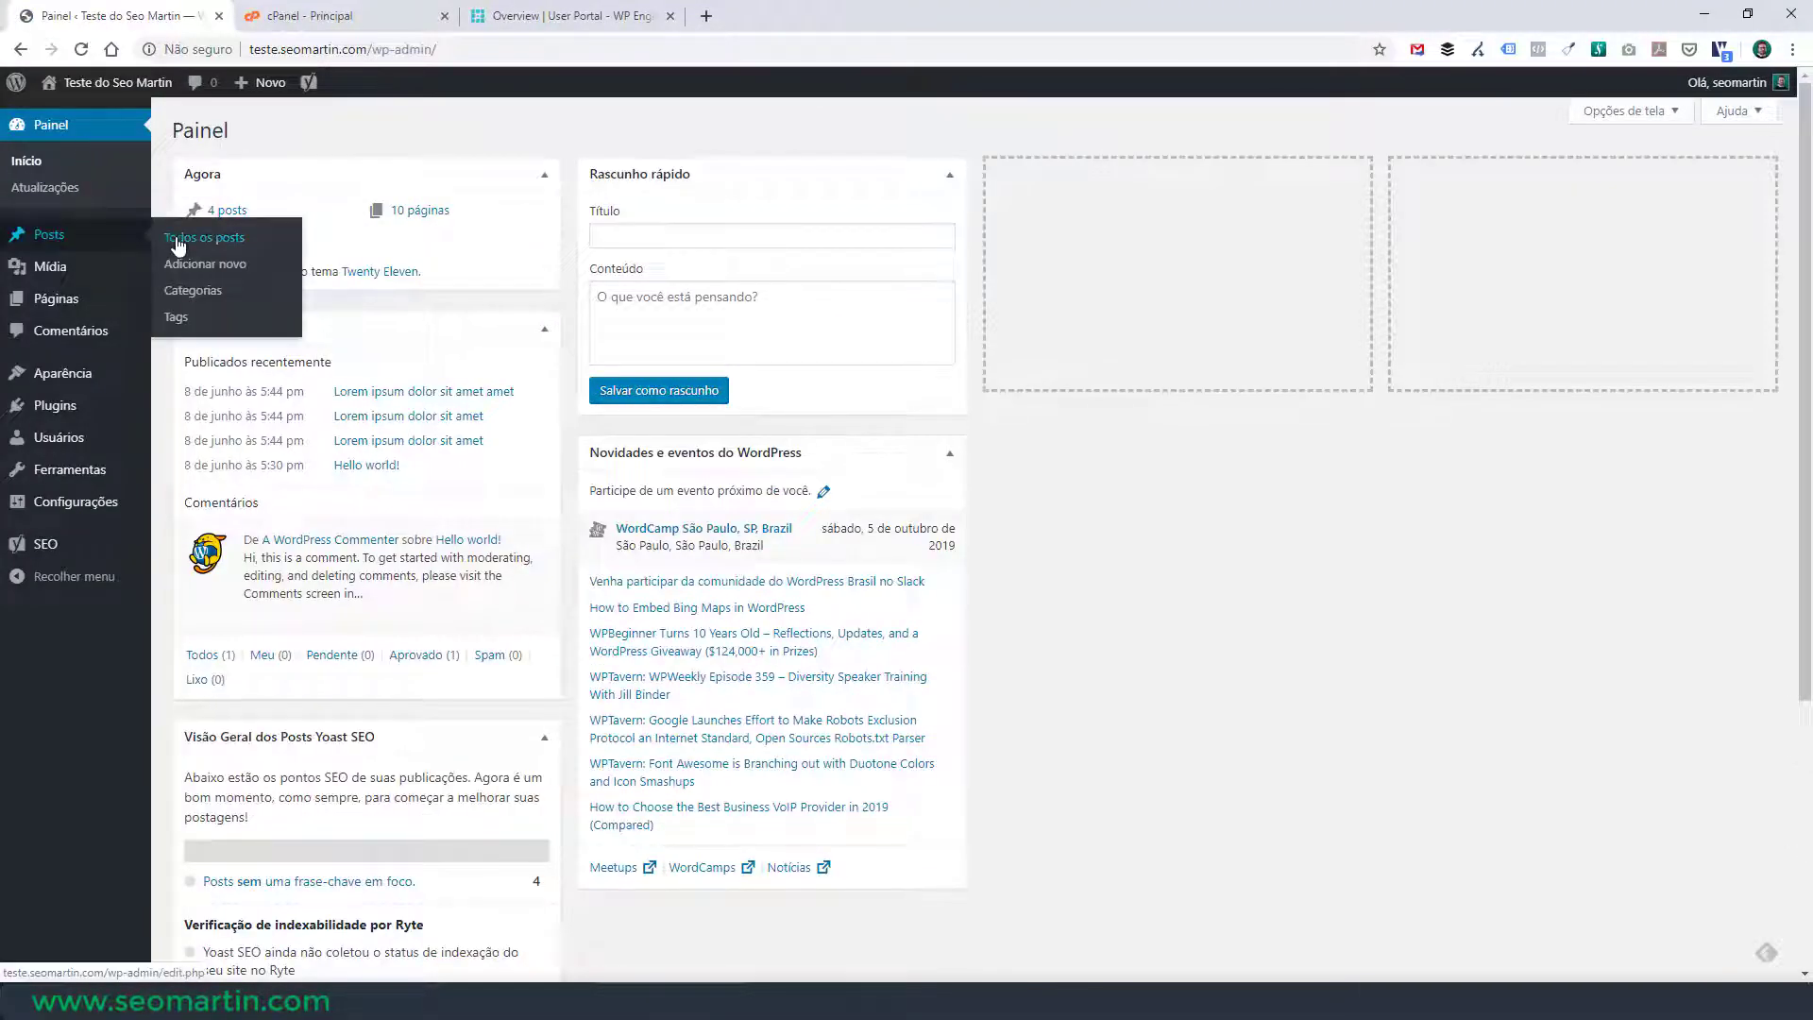
List all posts and open the upper "Lorem ipsum dolor sit amet" classic-editor post in a new browser tab to view it
left_click(178, 243)
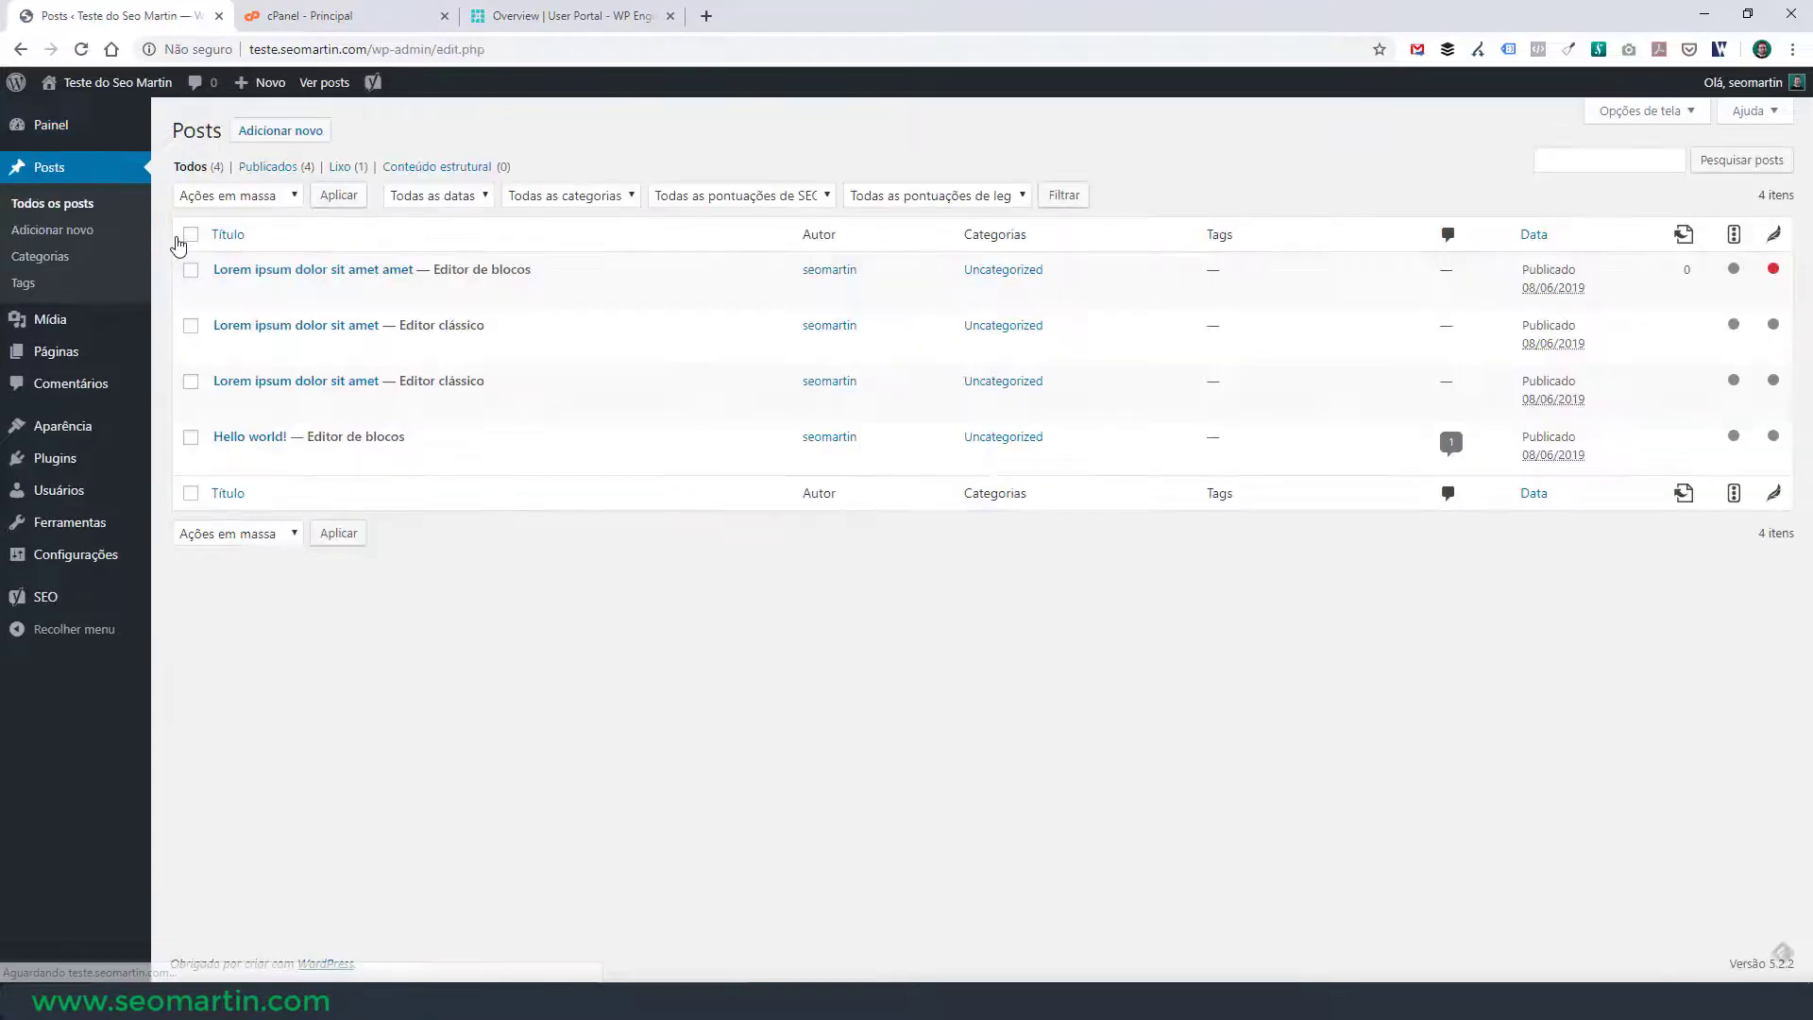
mouse_move(304, 333)
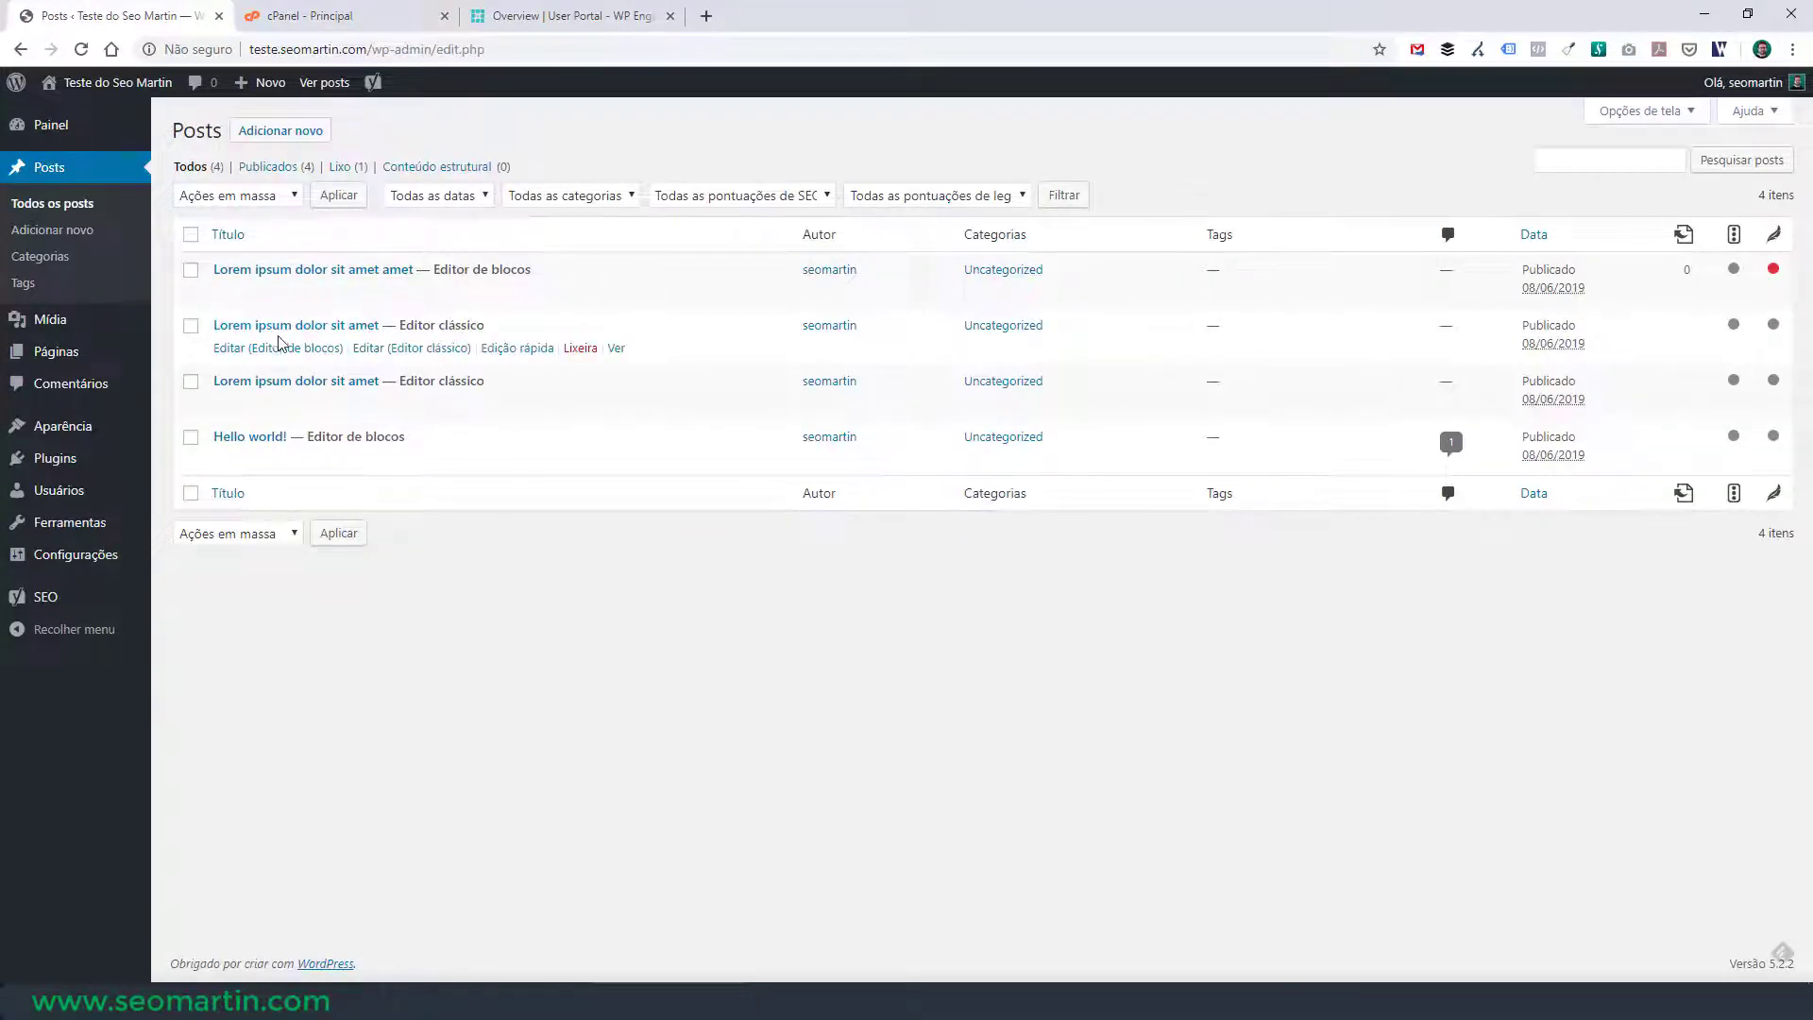
right_click(283, 330)
left_click(340, 348)
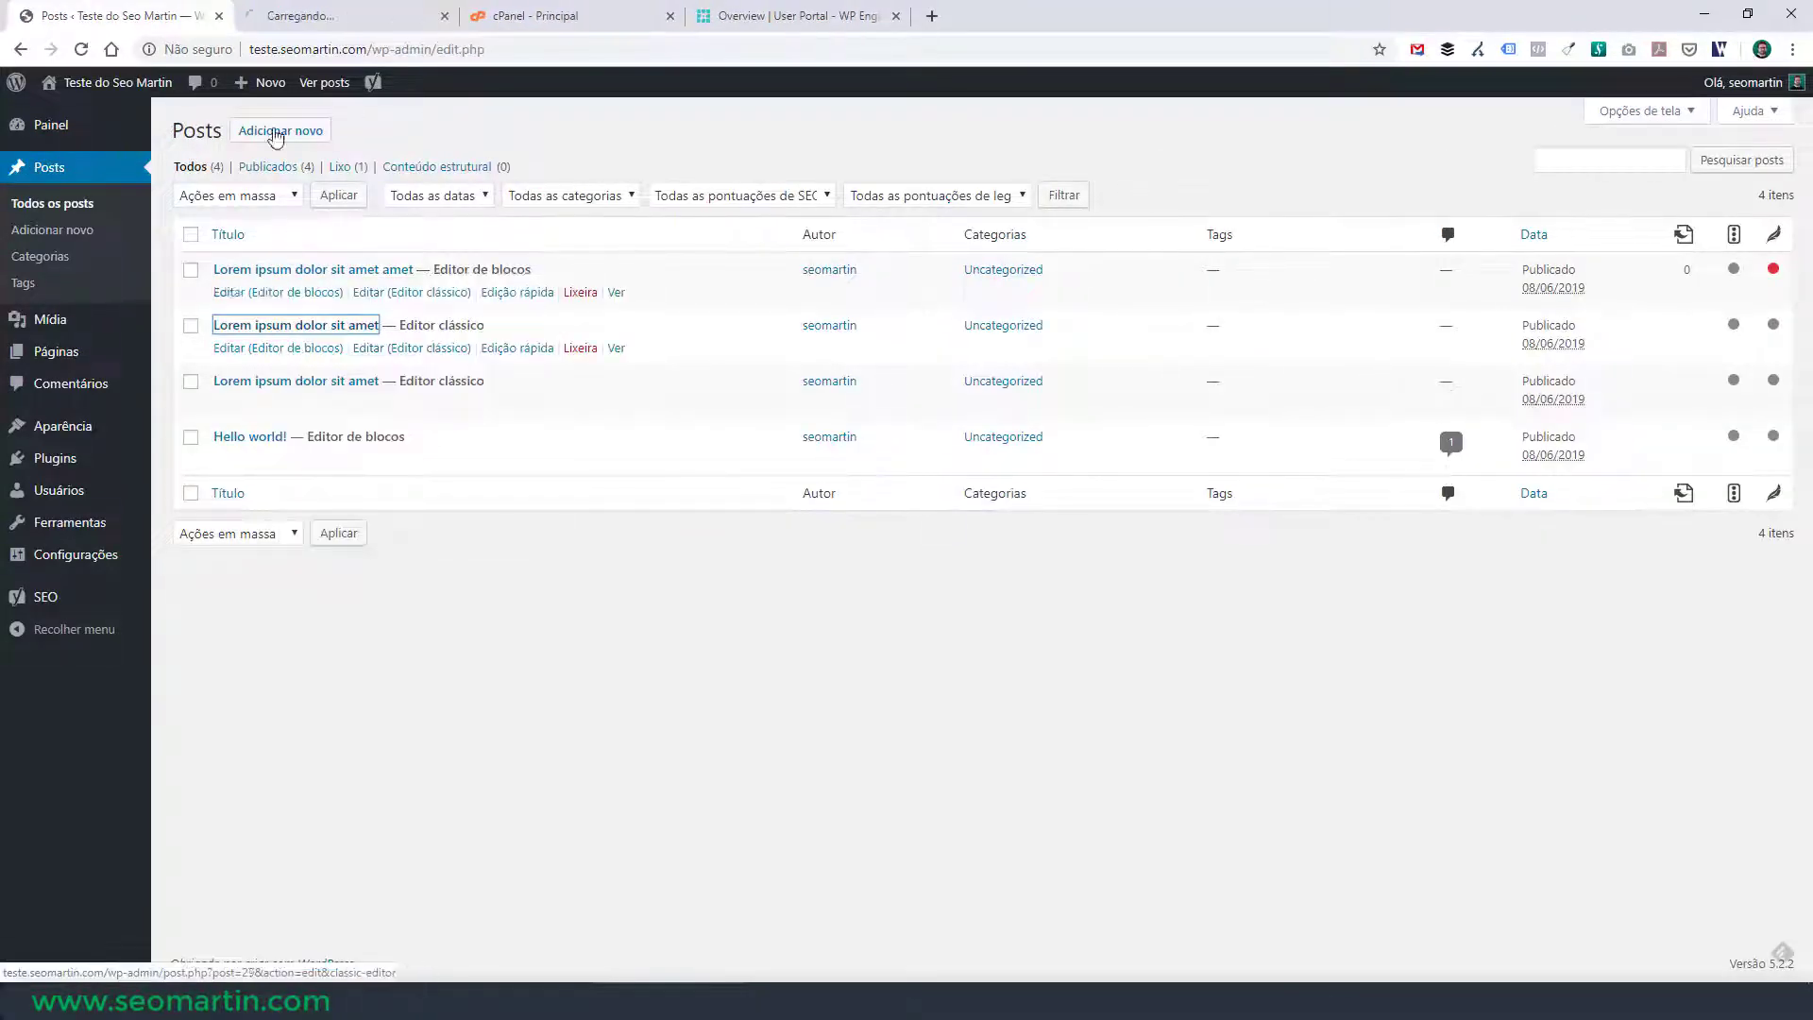
left_click(293, 14)
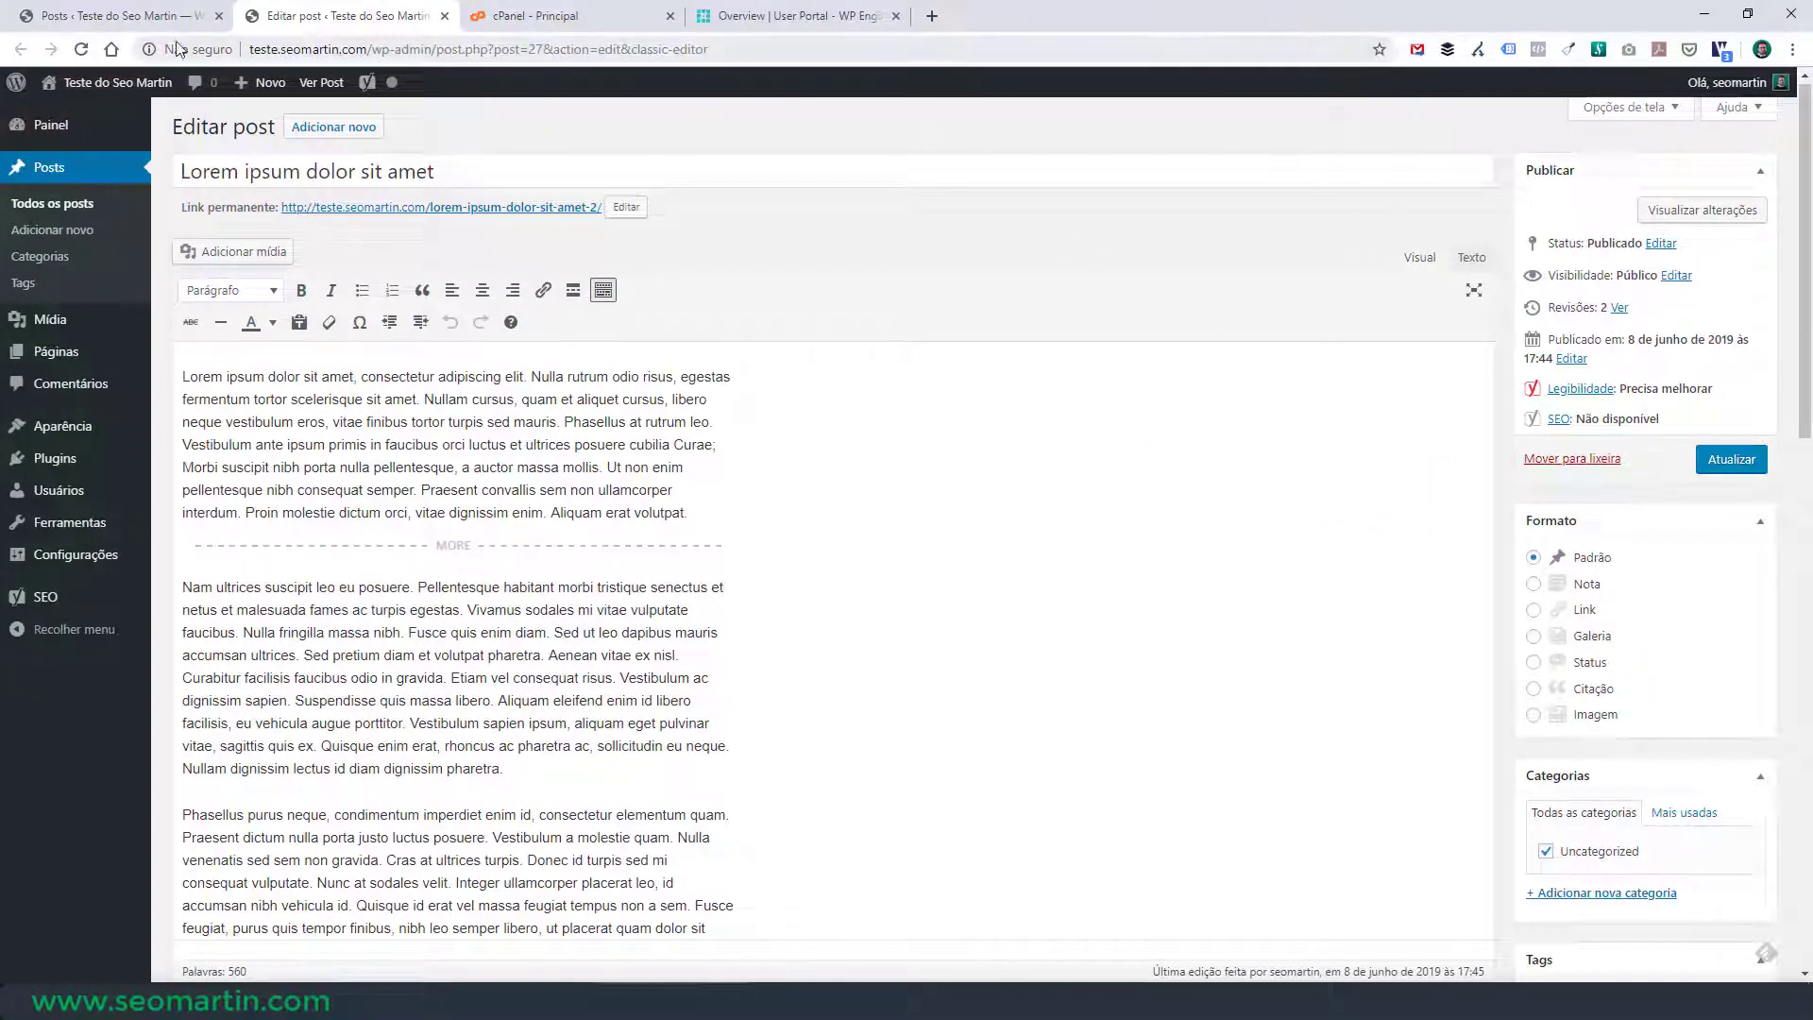
From the post list, open "Lorem ipsum dolor sit amet amet" with the block editor in a new browser tab
left_click(156, 11)
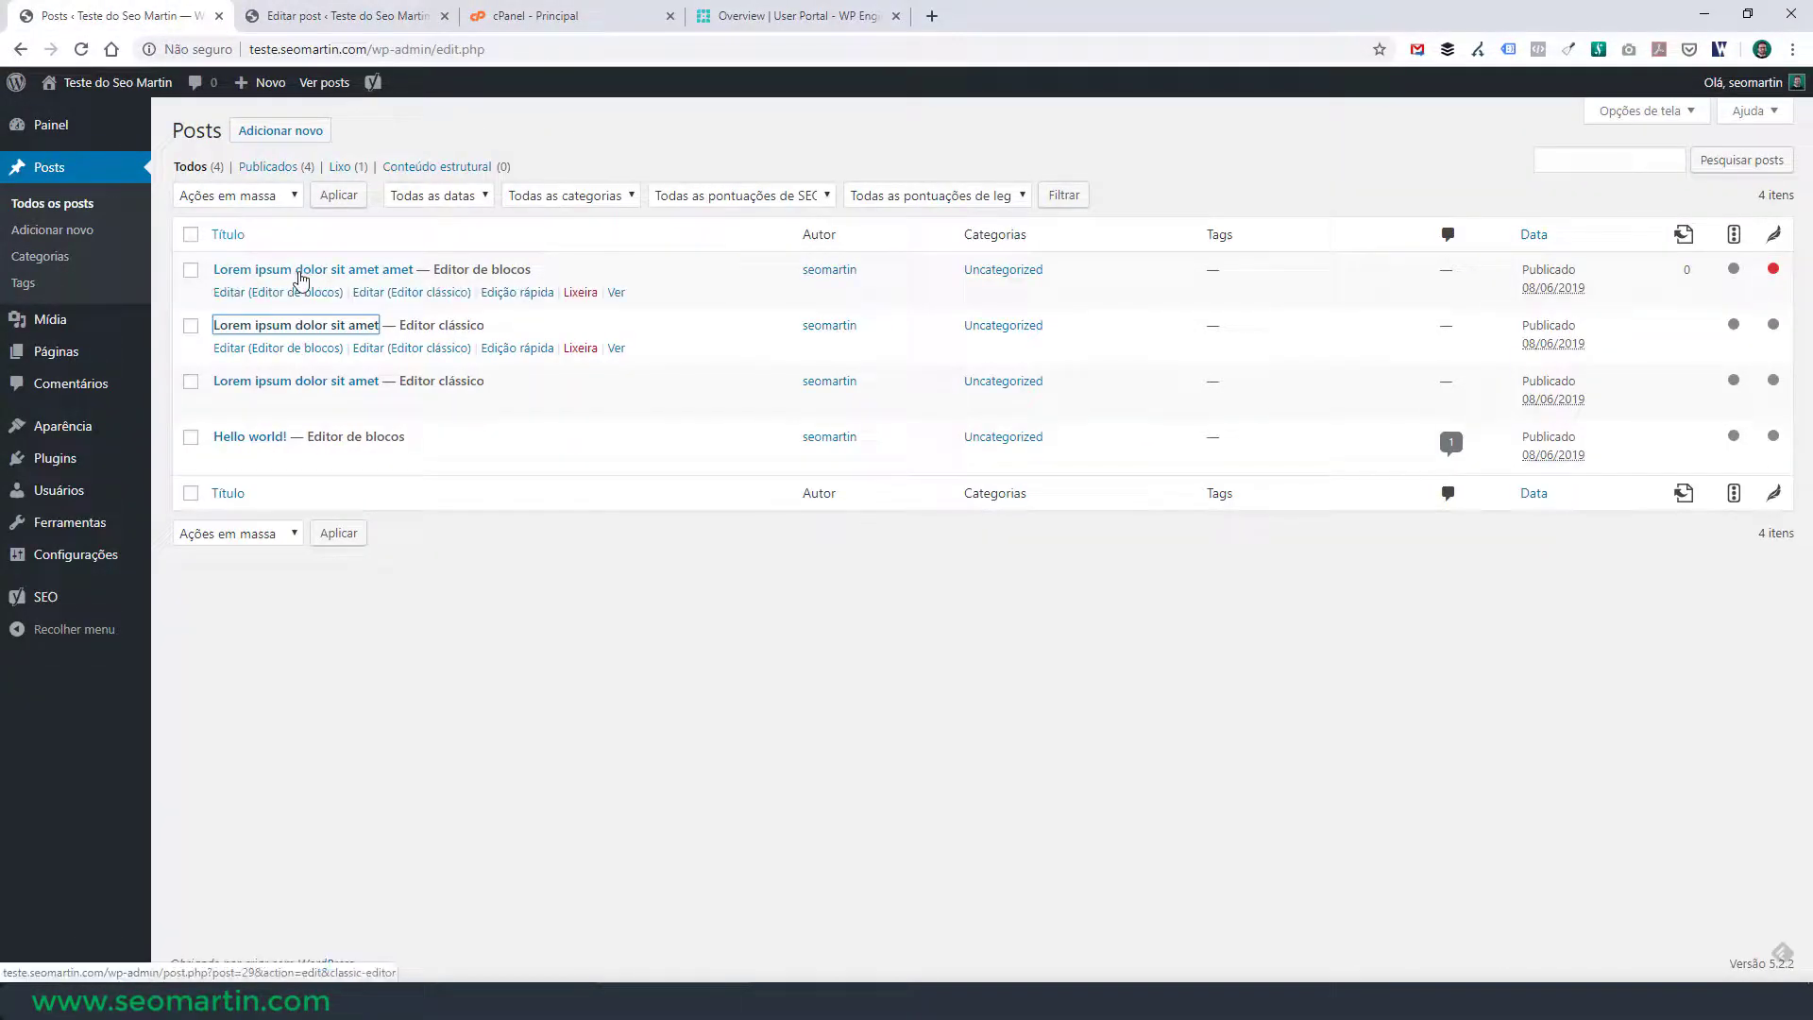
right_click(248, 295)
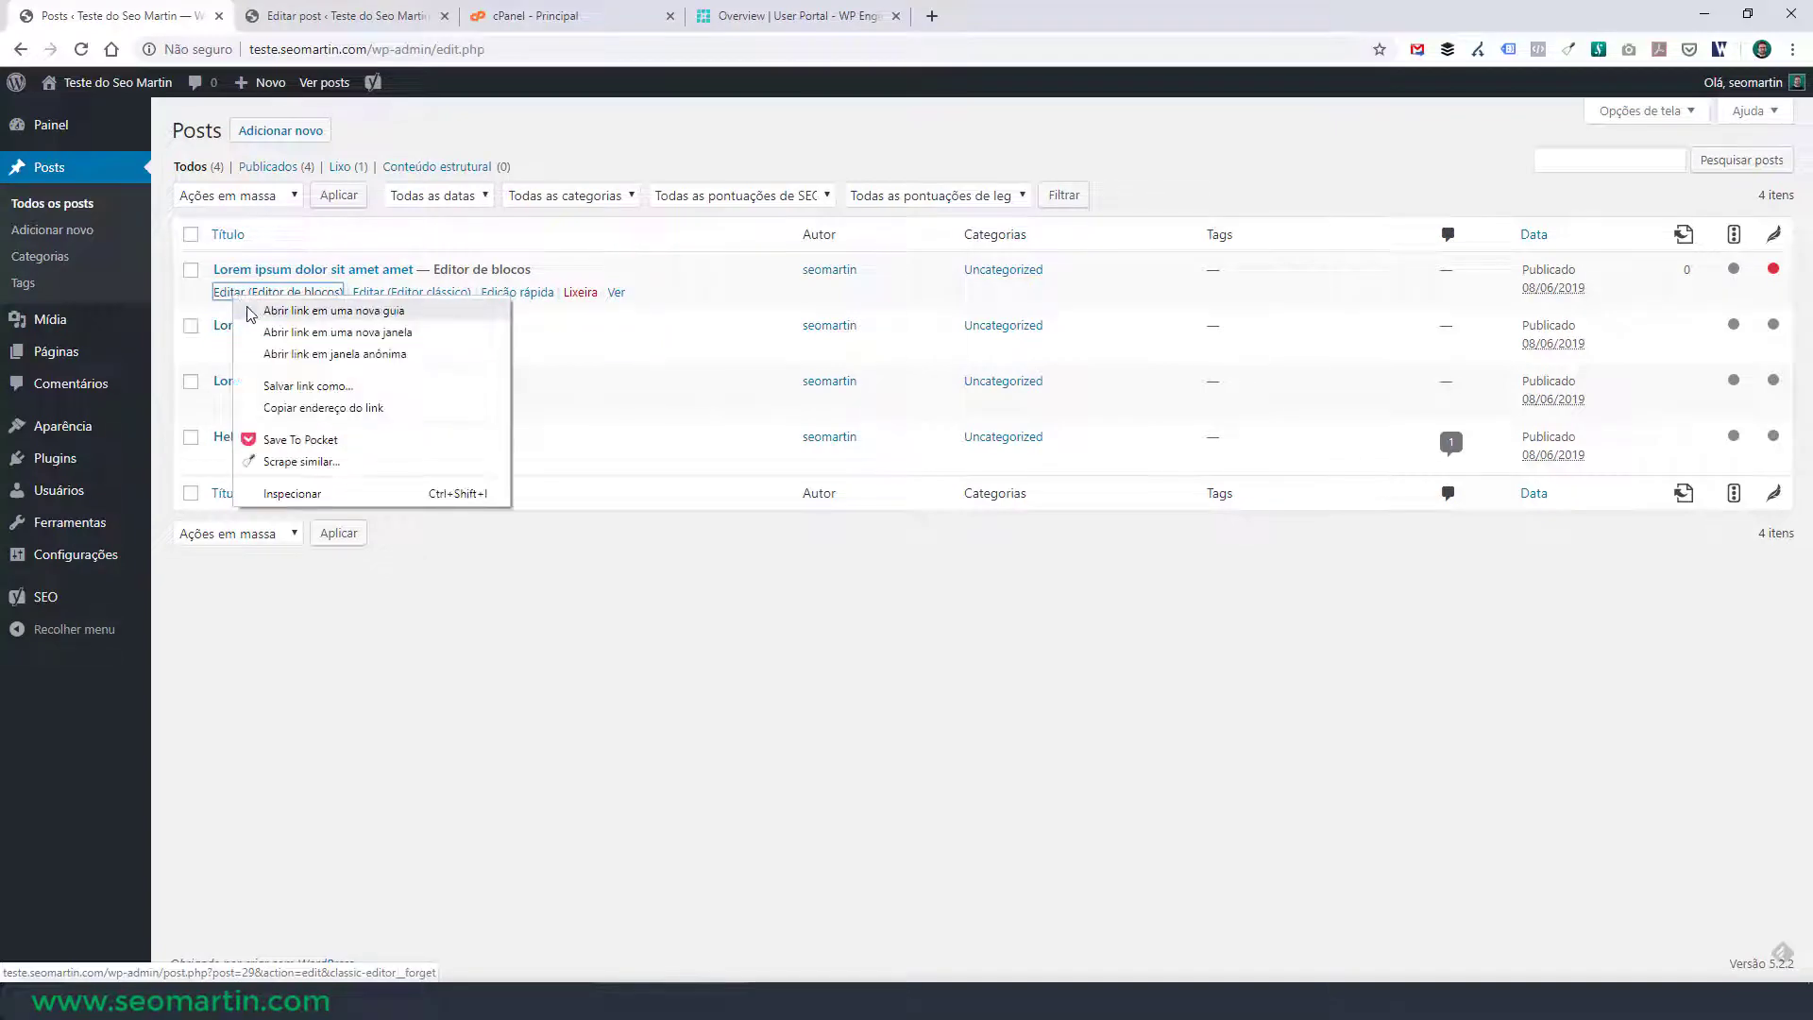
left_click(250, 313)
left_click(518, 16)
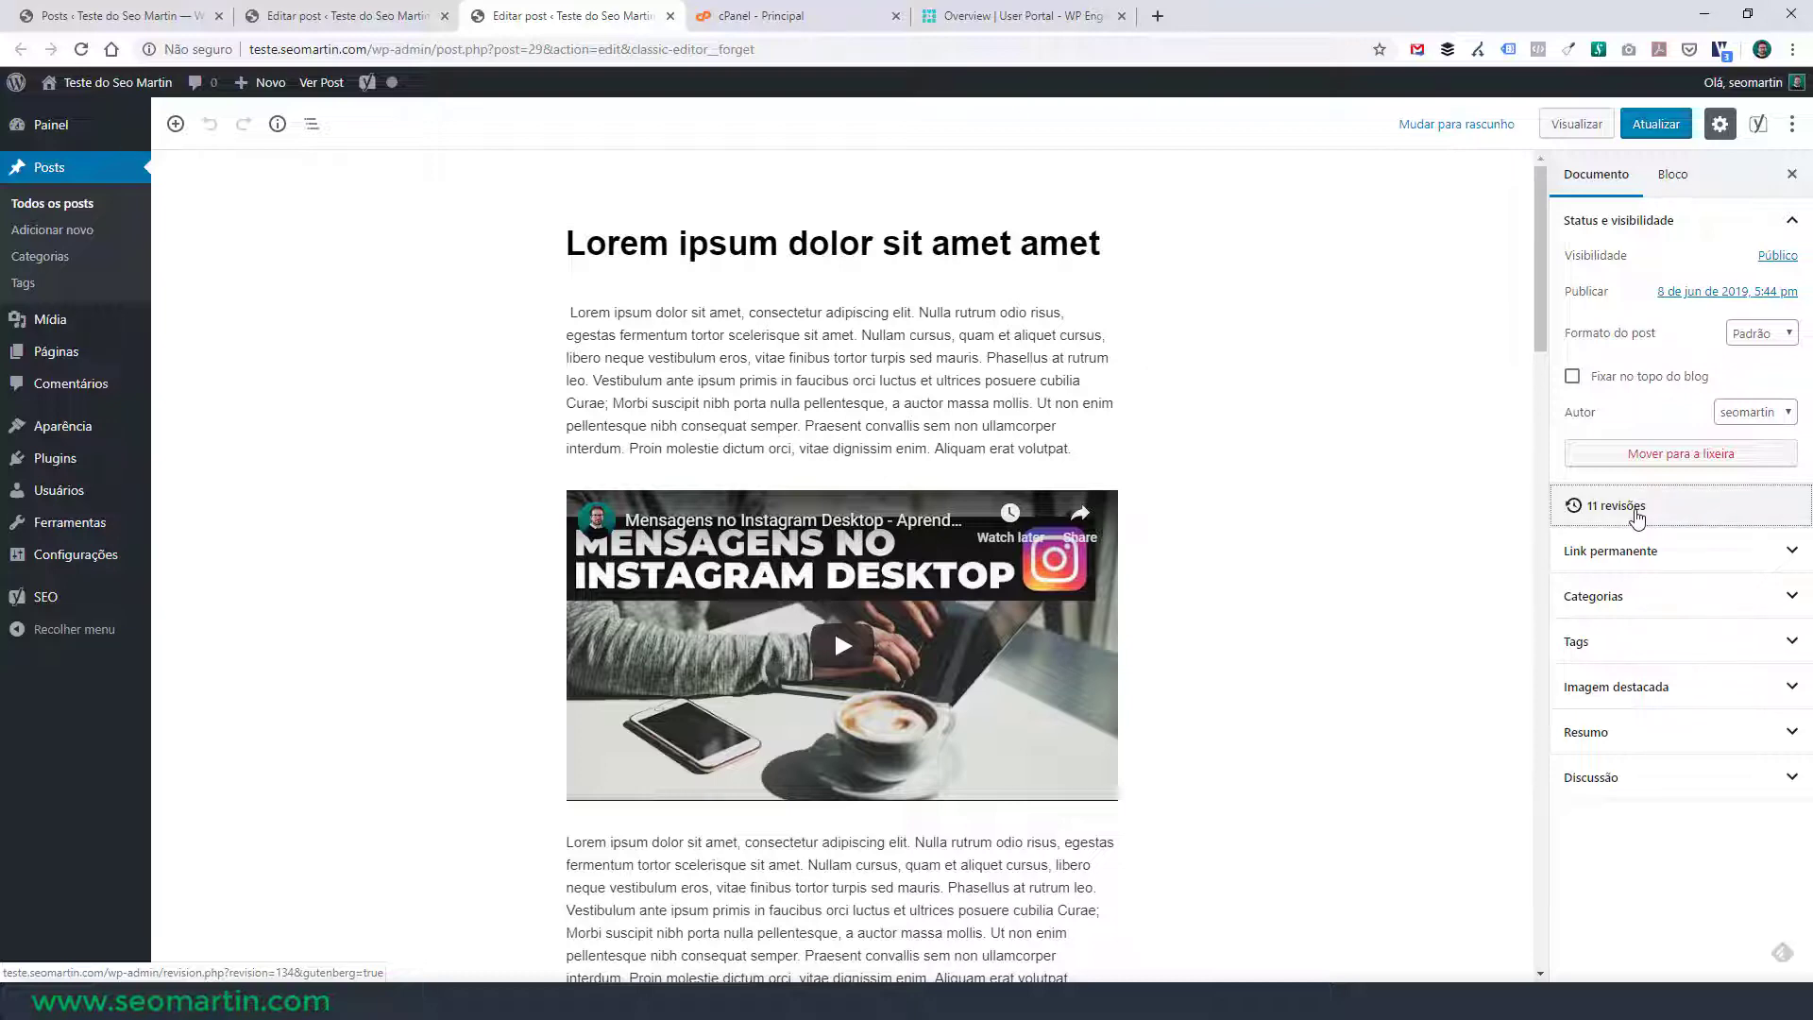
Open the post's revision comparison, examine the content differences, and go back five revisions from the current one
left_click(1638, 519)
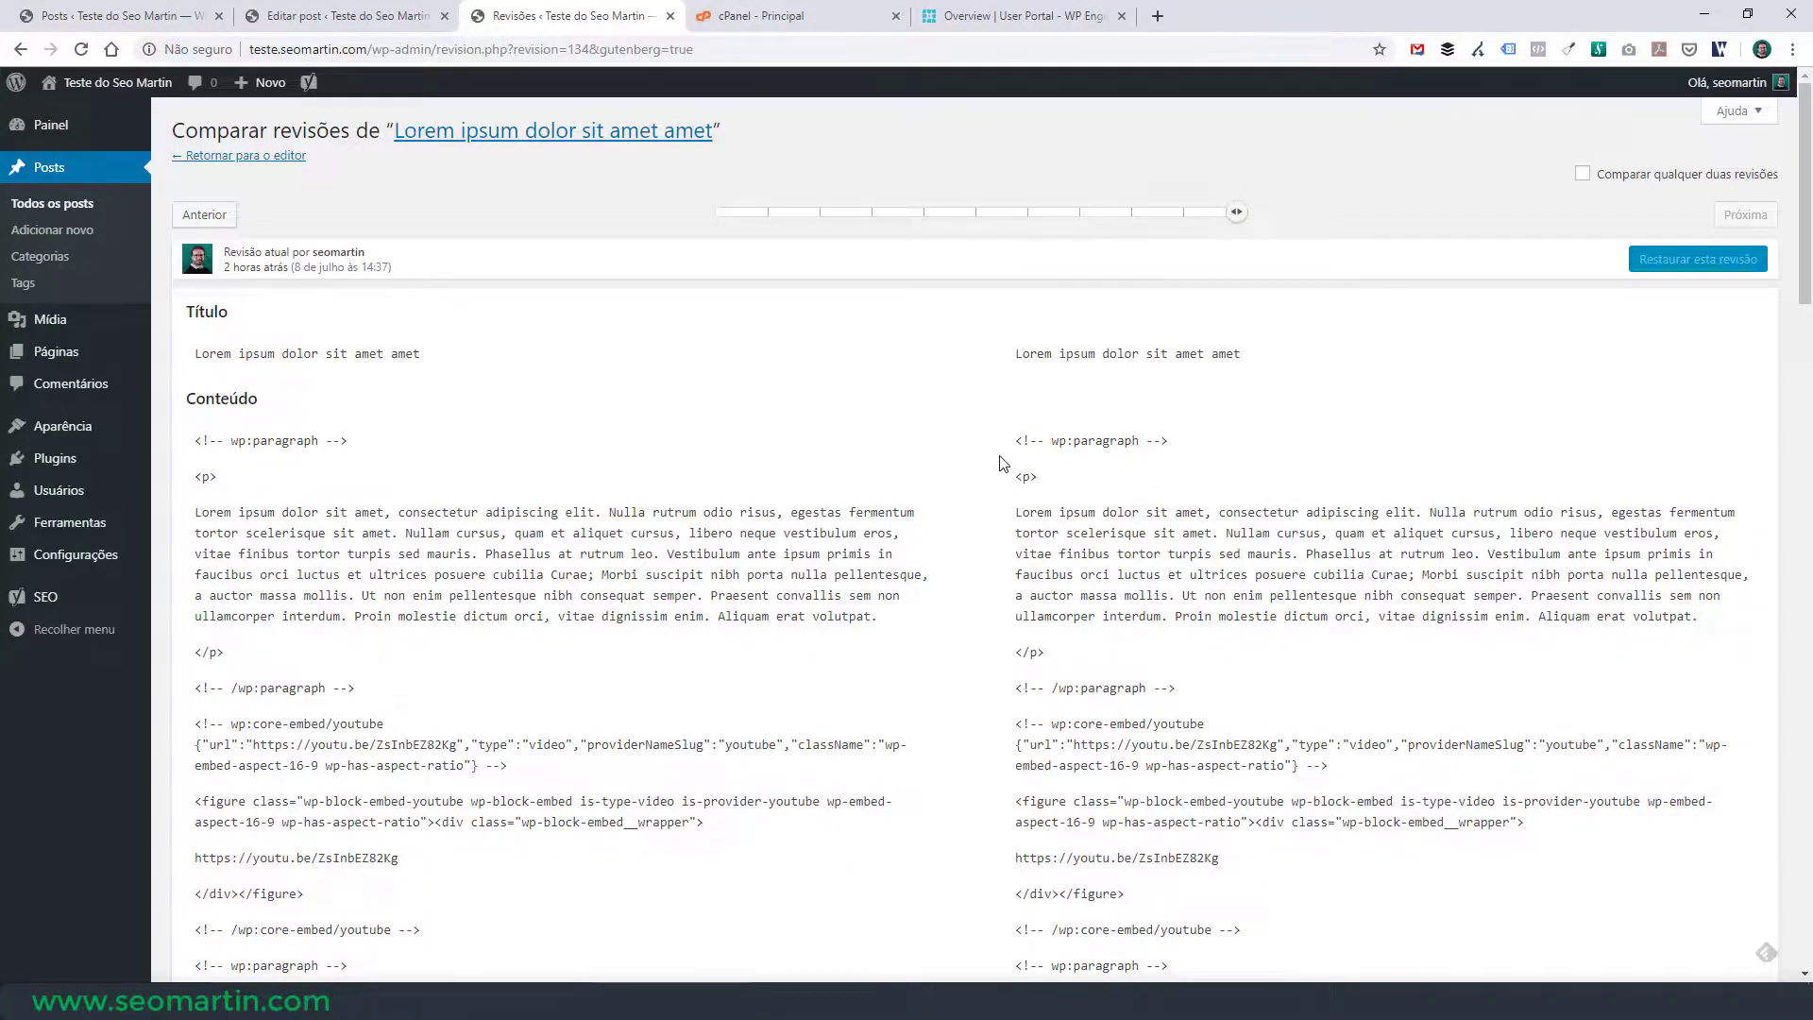
scroll(1001, 463, "down", 10)
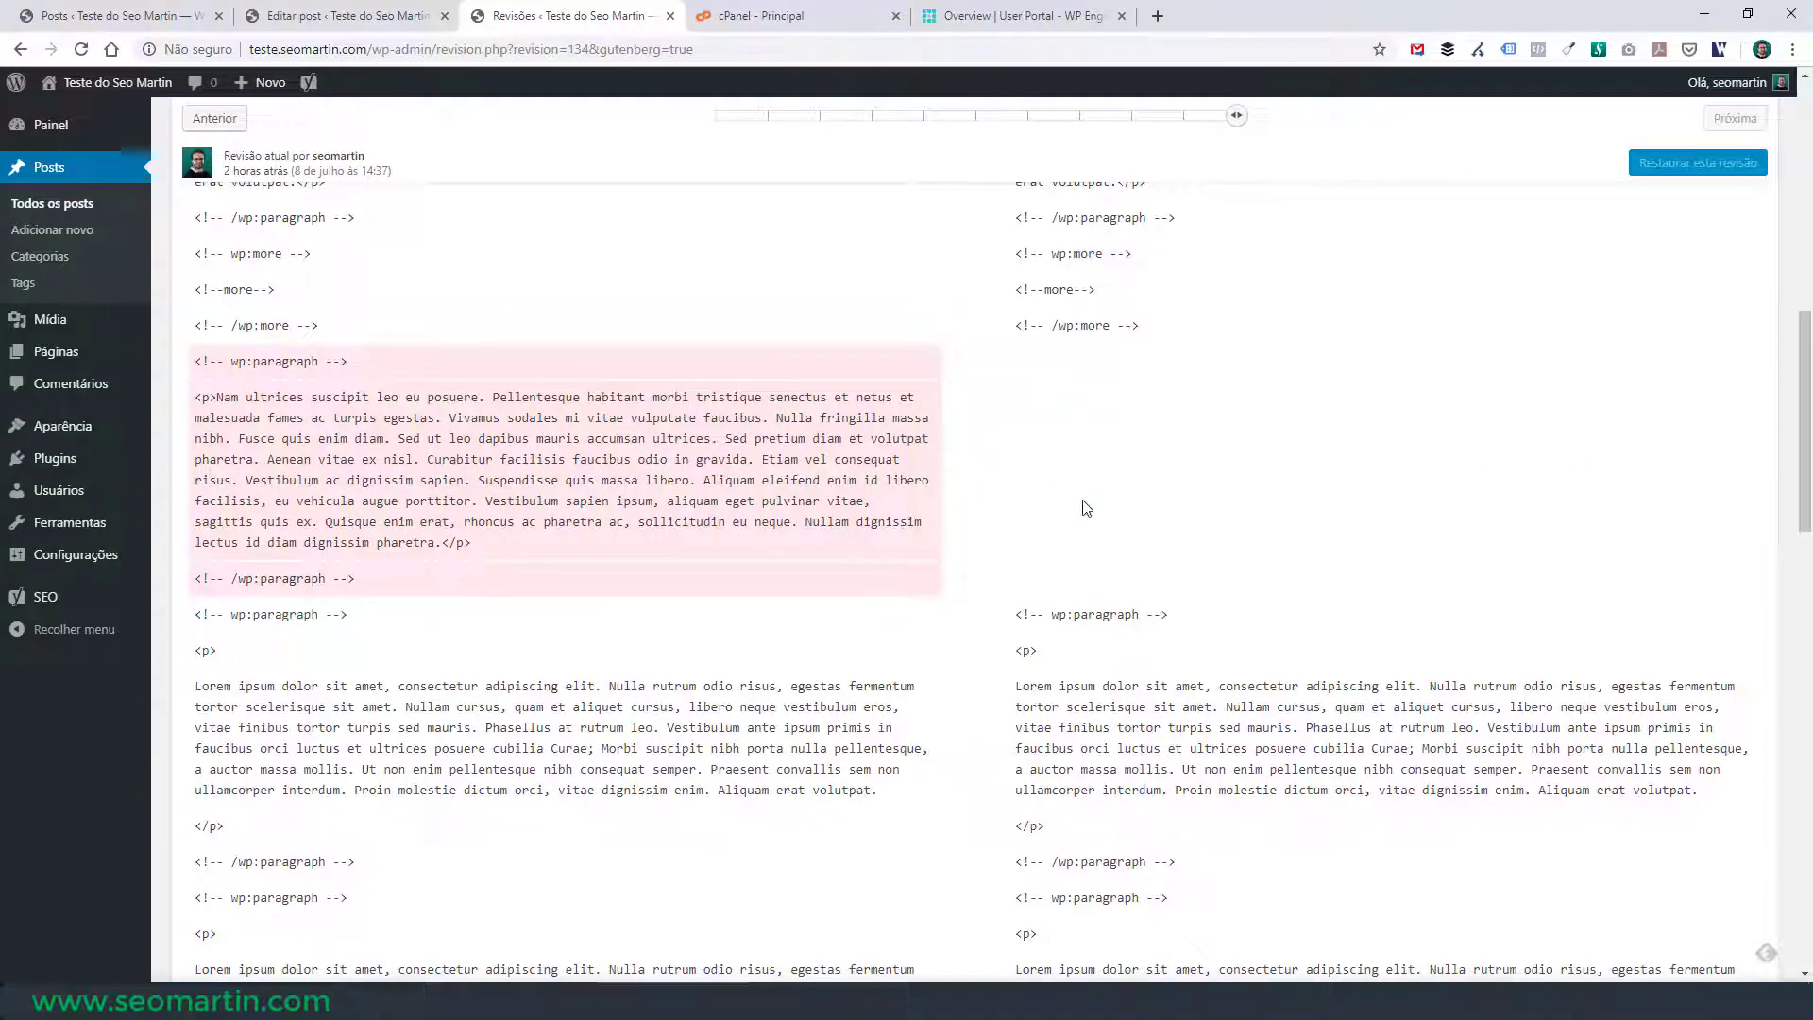
scroll(983, 529, "down", 6)
scroll(992, 510, "up", 8)
scroll(1016, 436, "up", 5)
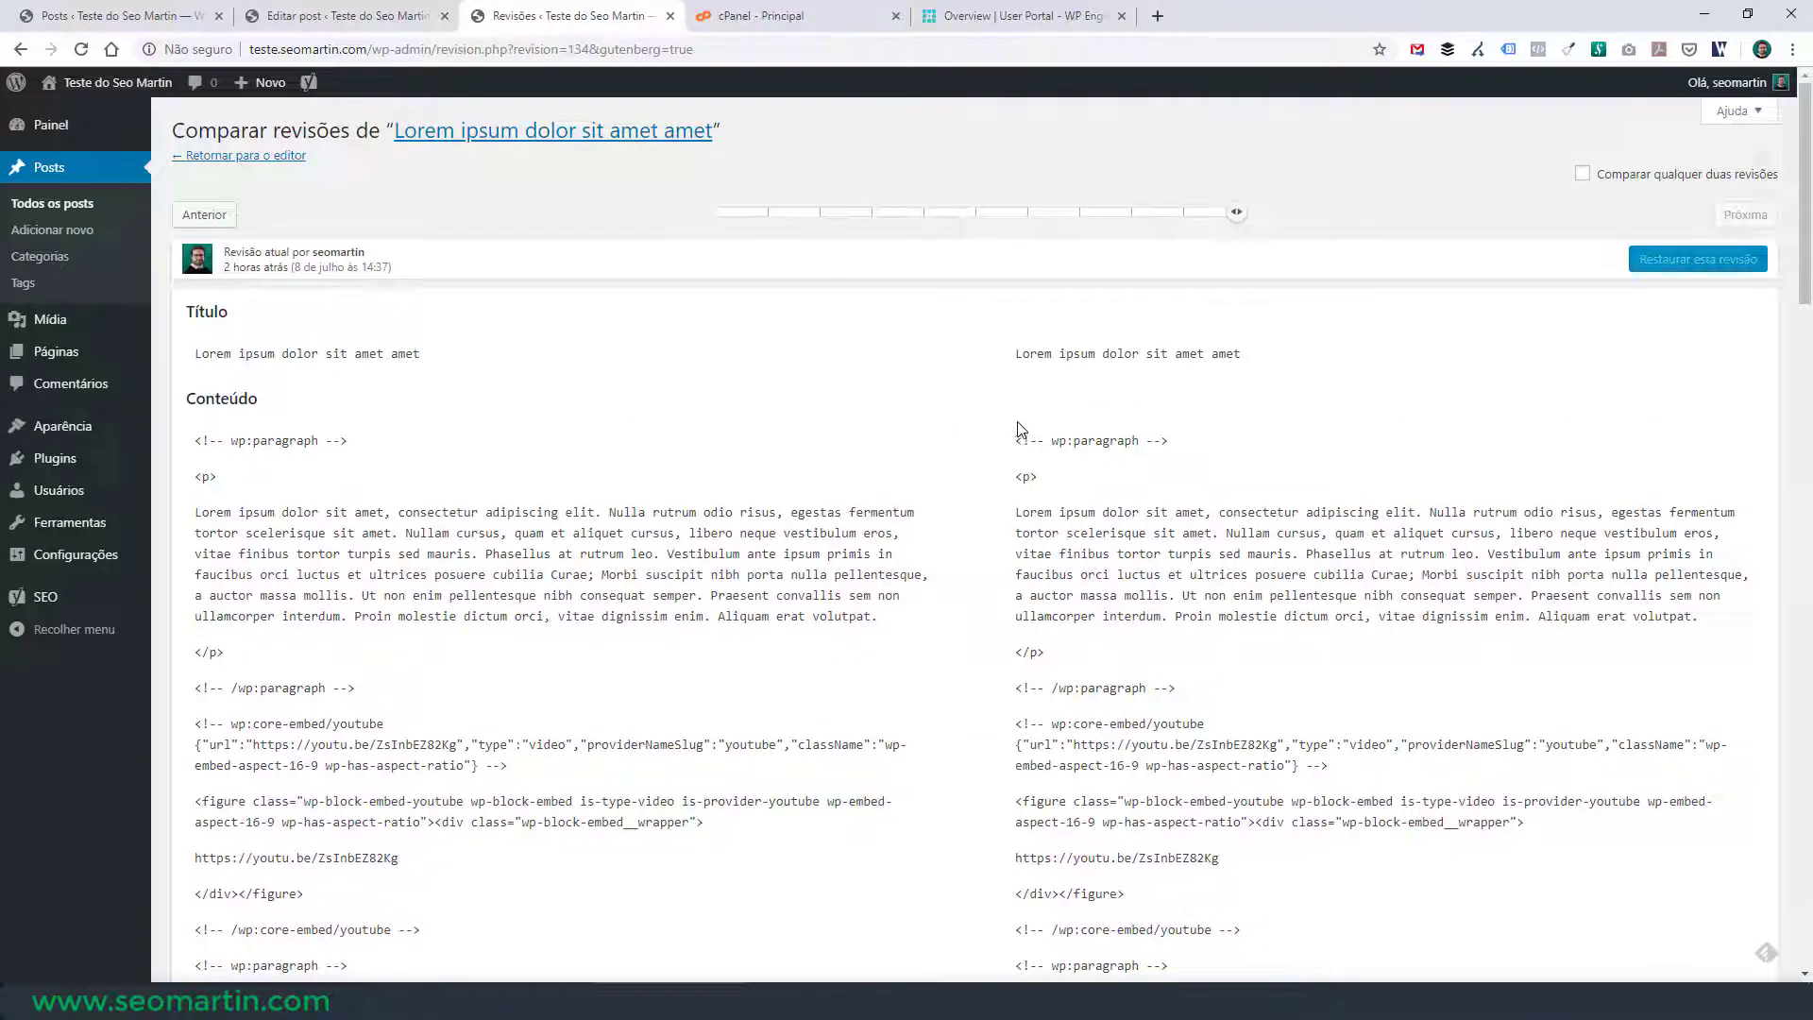
mouse_move(1234, 212)
left_mouse_down()
mouse_move(957, 220)
mouse_move(976, 217)
left_mouse_up()
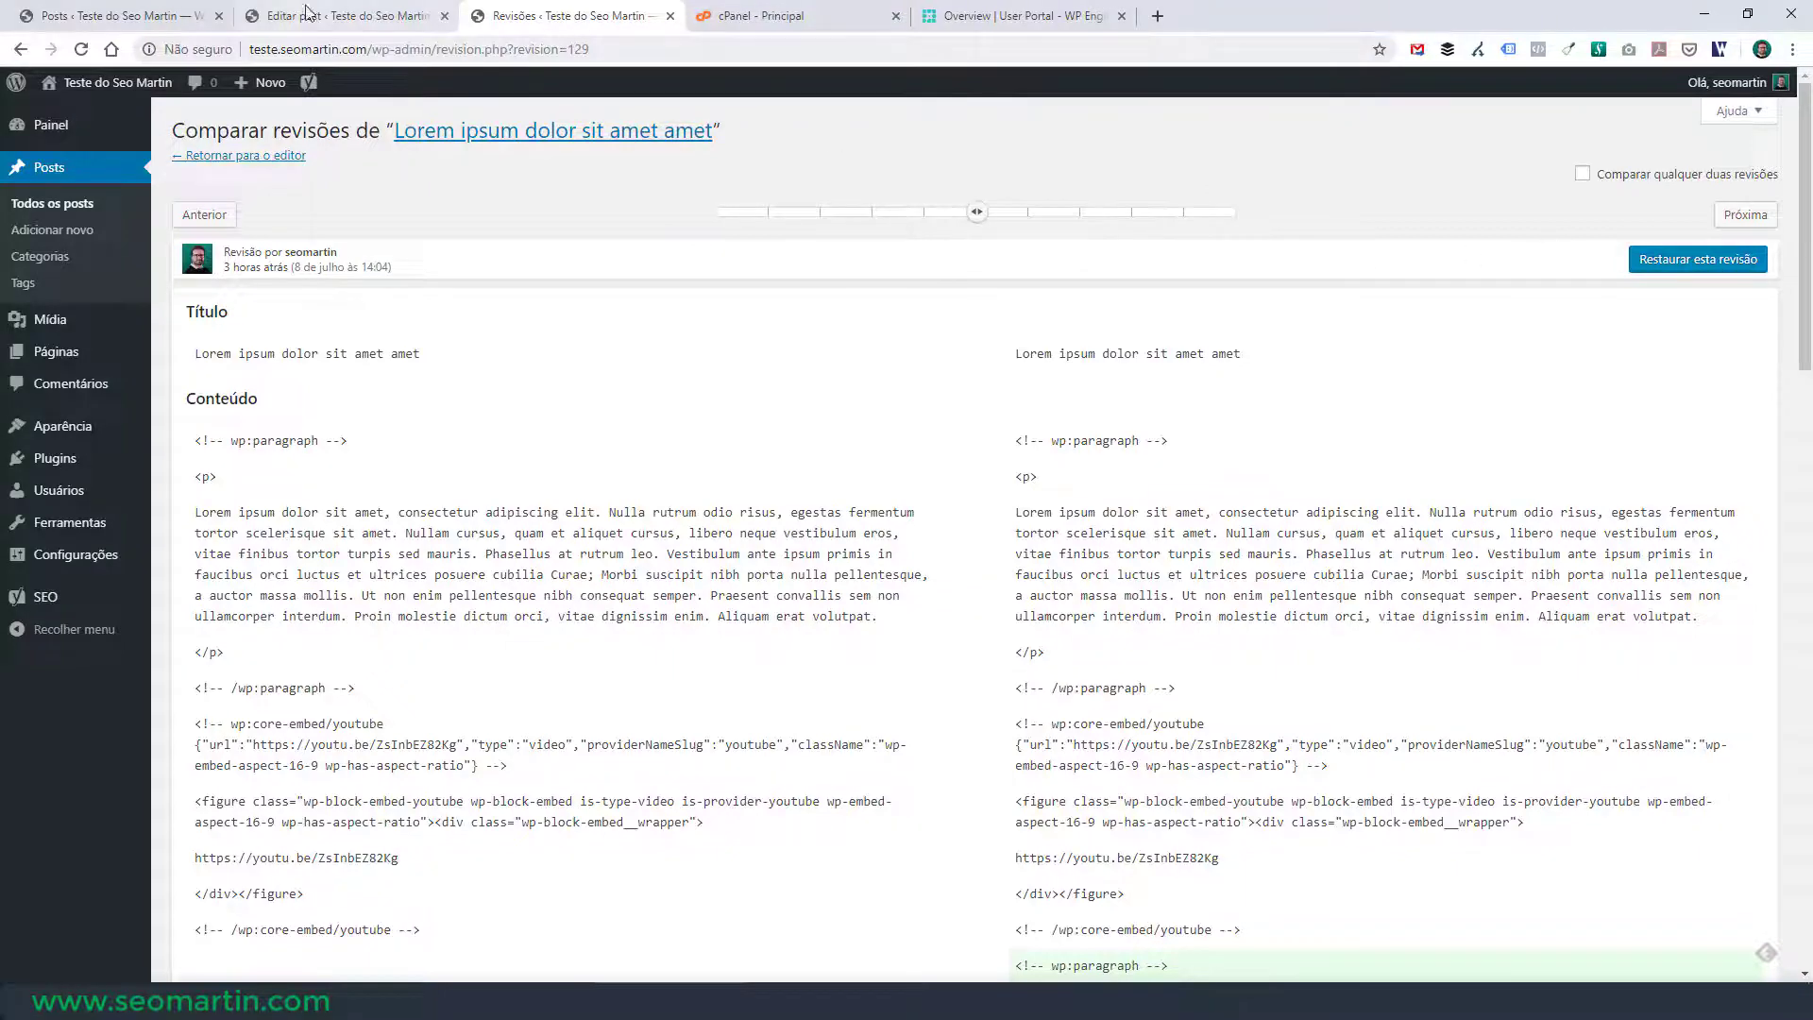
Close the two extra post tabs and open "Lorem ipsum dolor sit amet amet" in the block editor from the post list
left_click(347, 16)
left_click(449, 16)
left_click(443, 16)
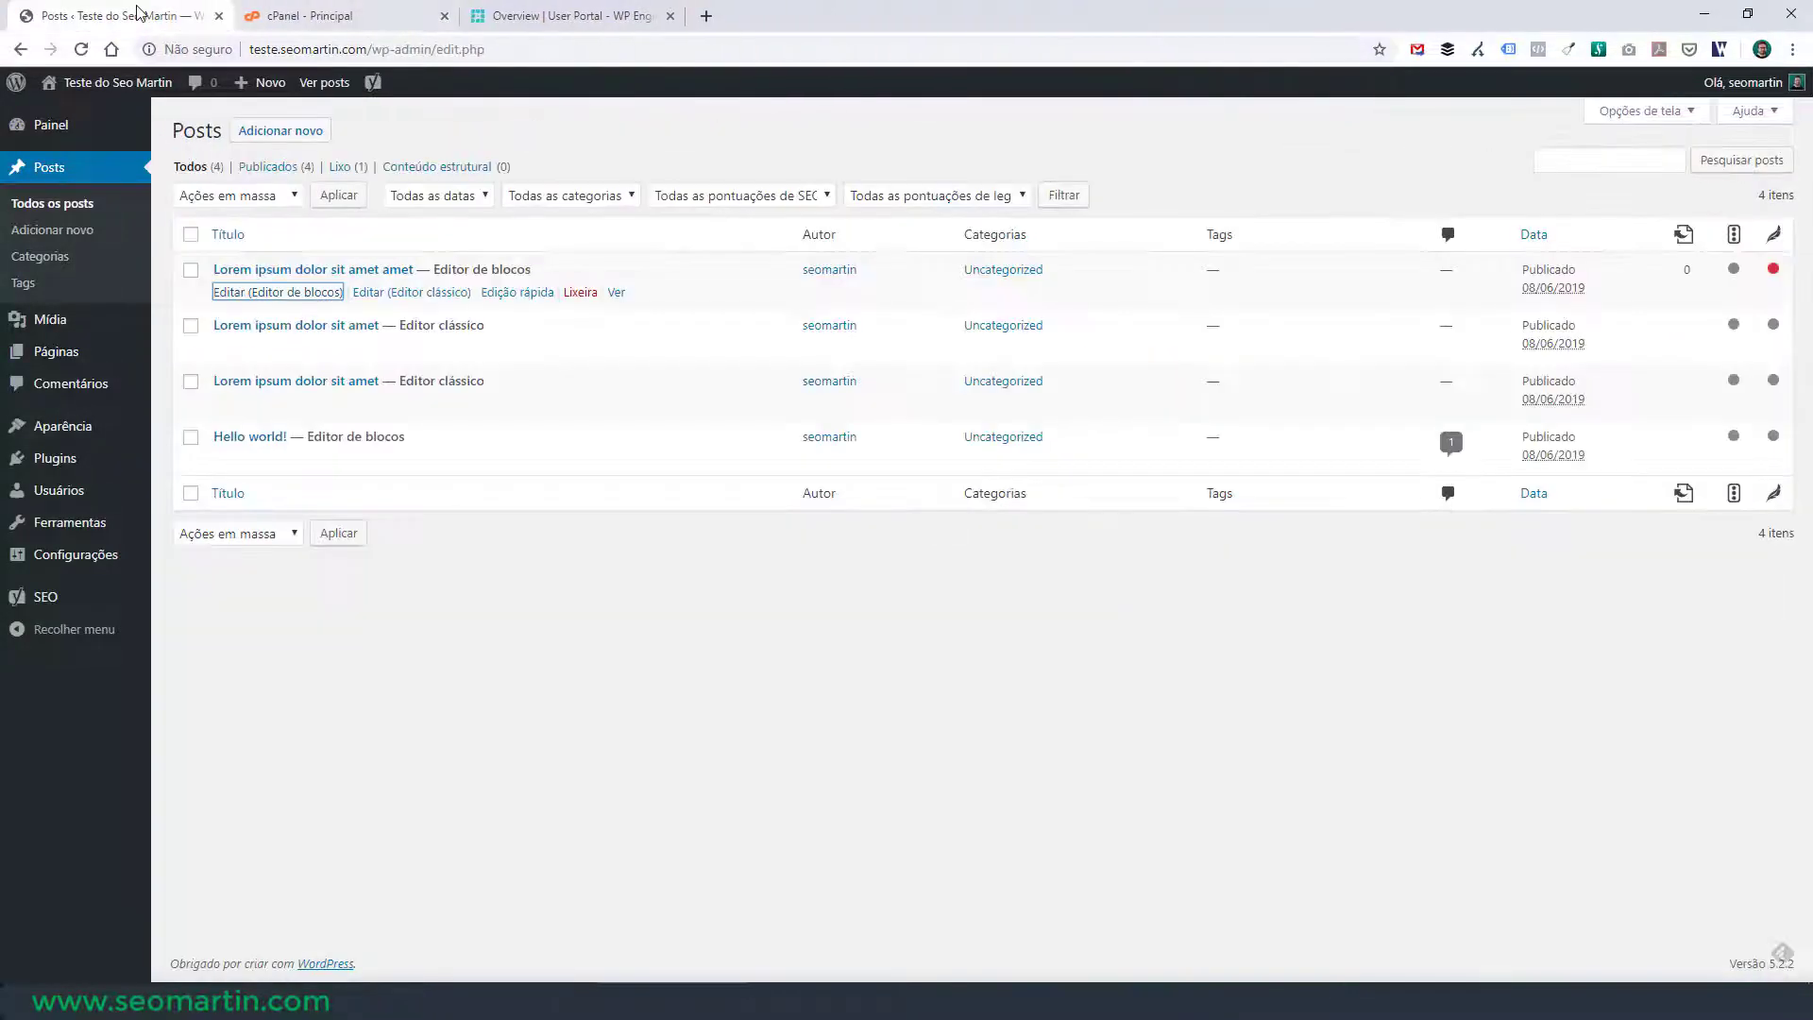
left_click(243, 295)
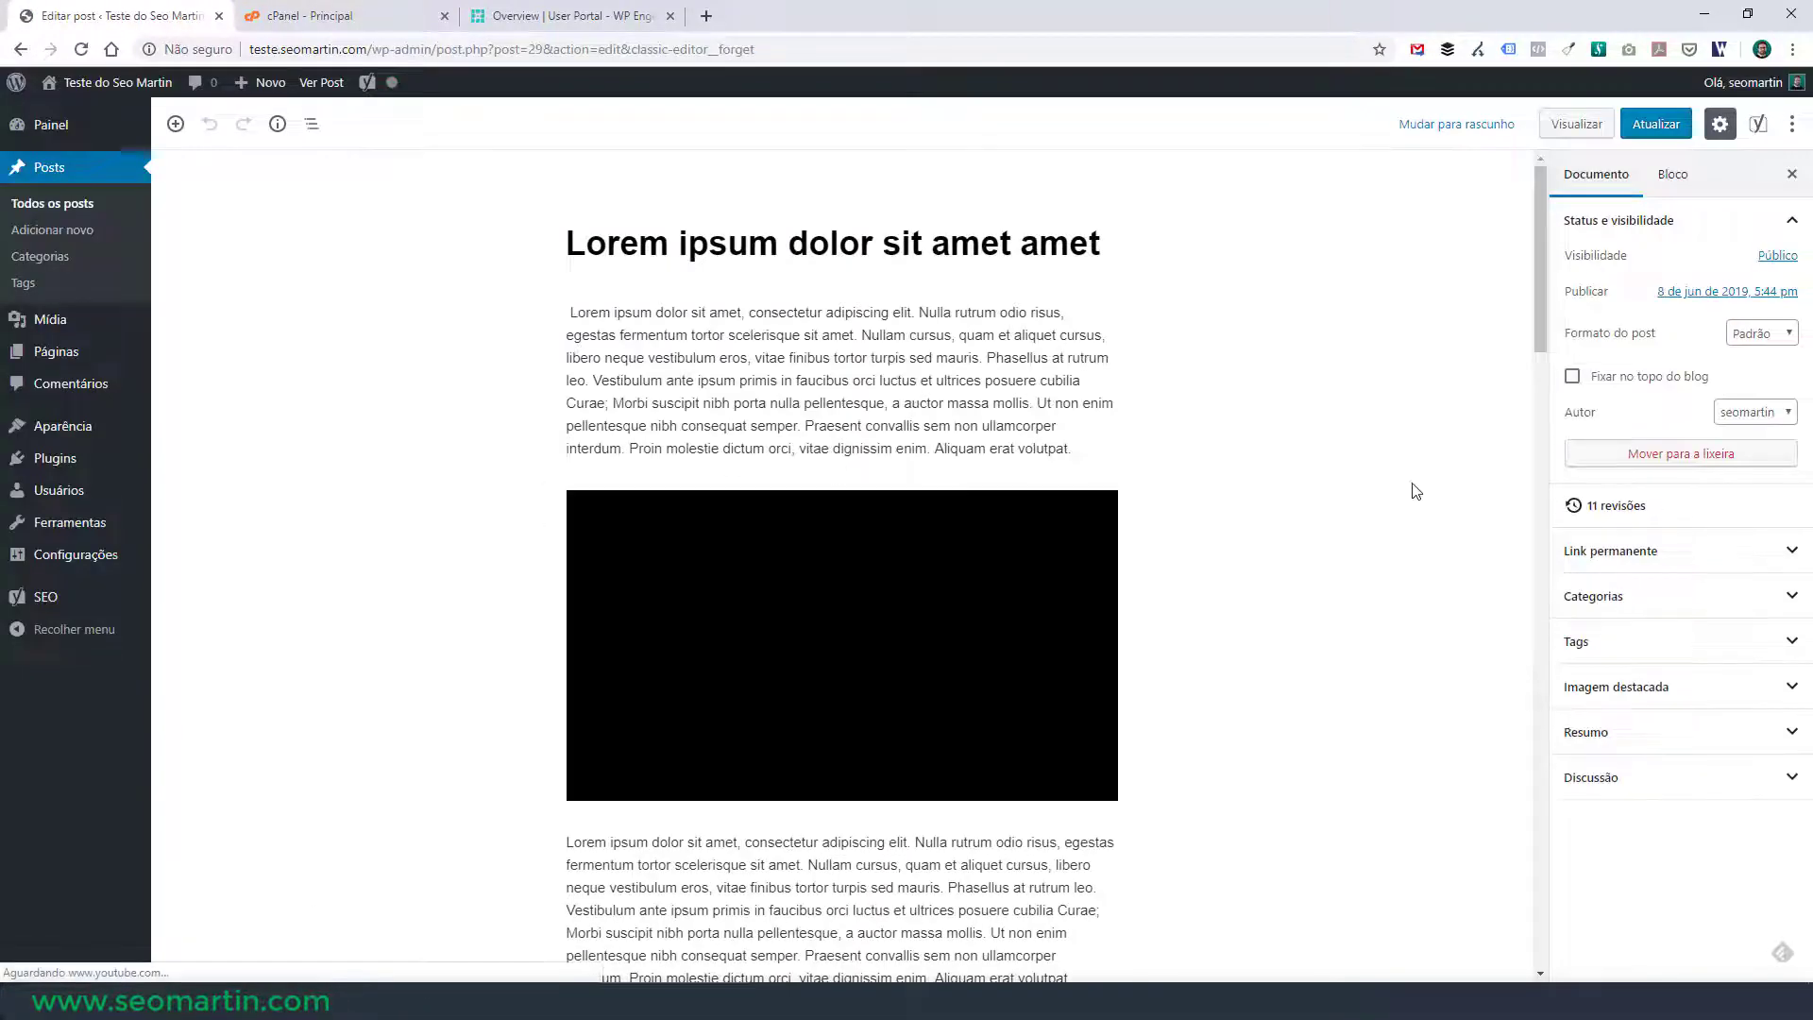
Append "a" to the end of the first paragraph, update the post, and show its document settings
left_click(1078, 453)
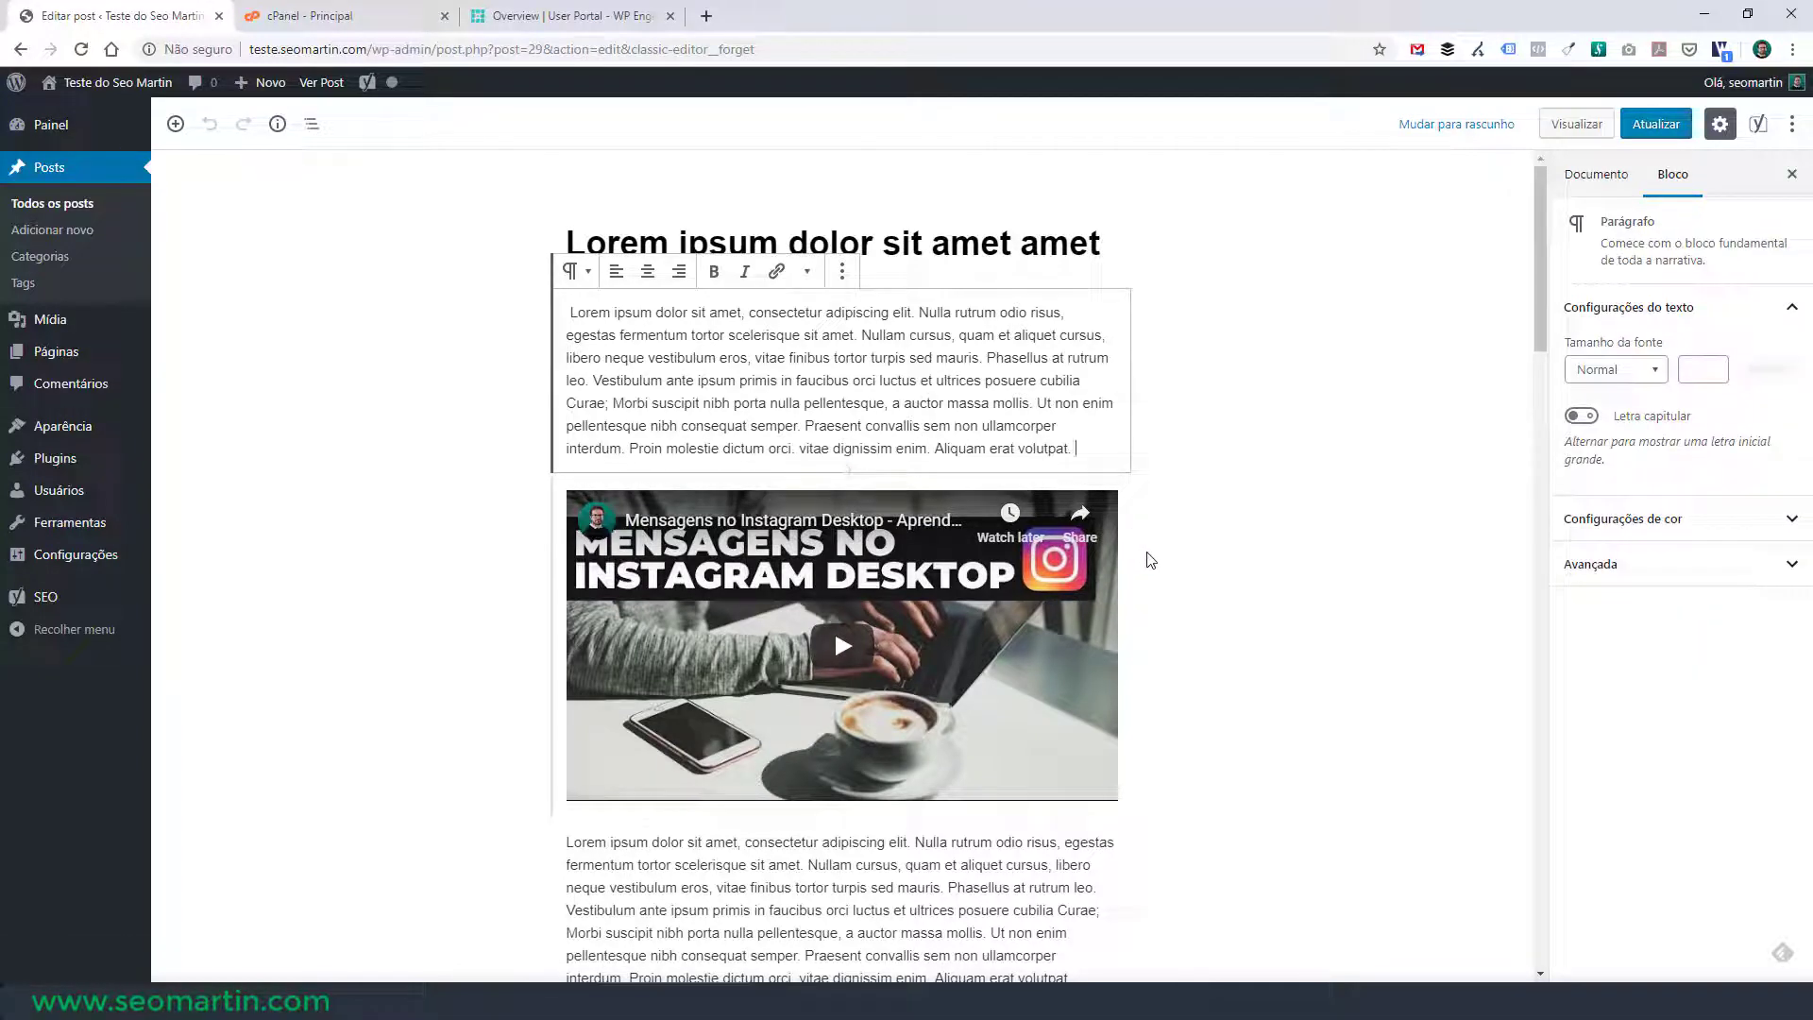
type("a")
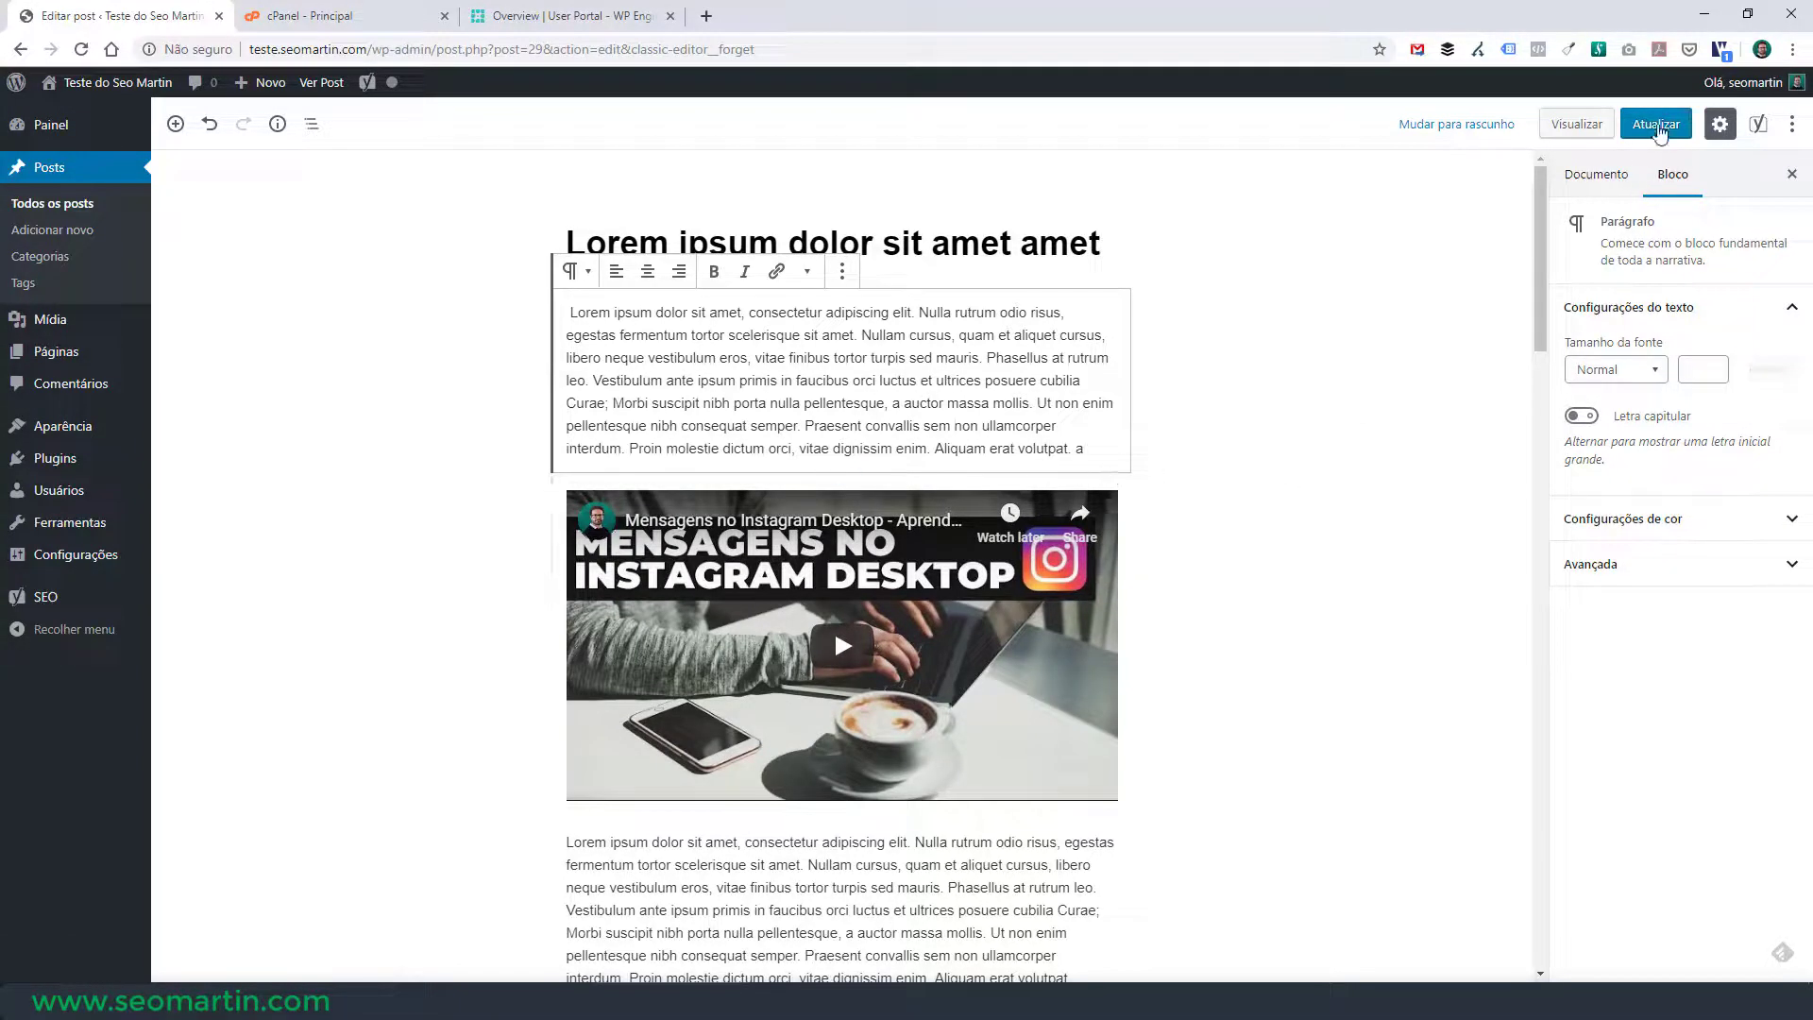
left_click(1657, 123)
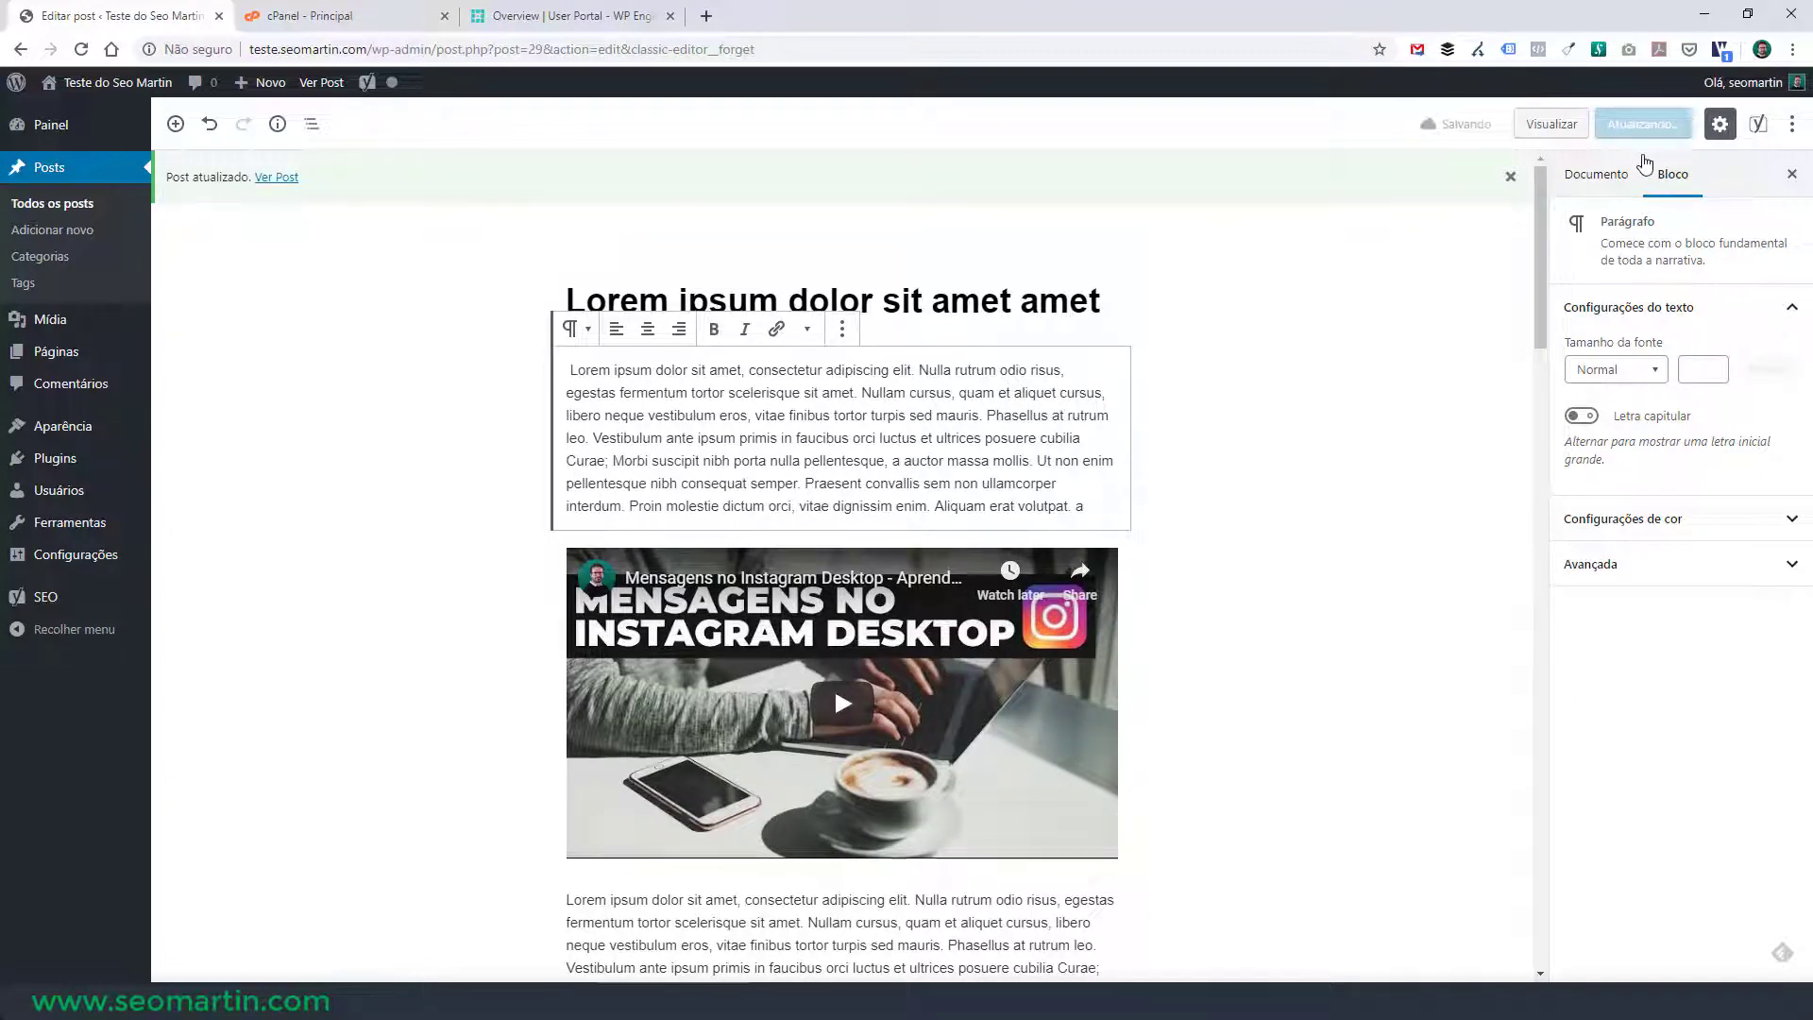
left_click(1626, 182)
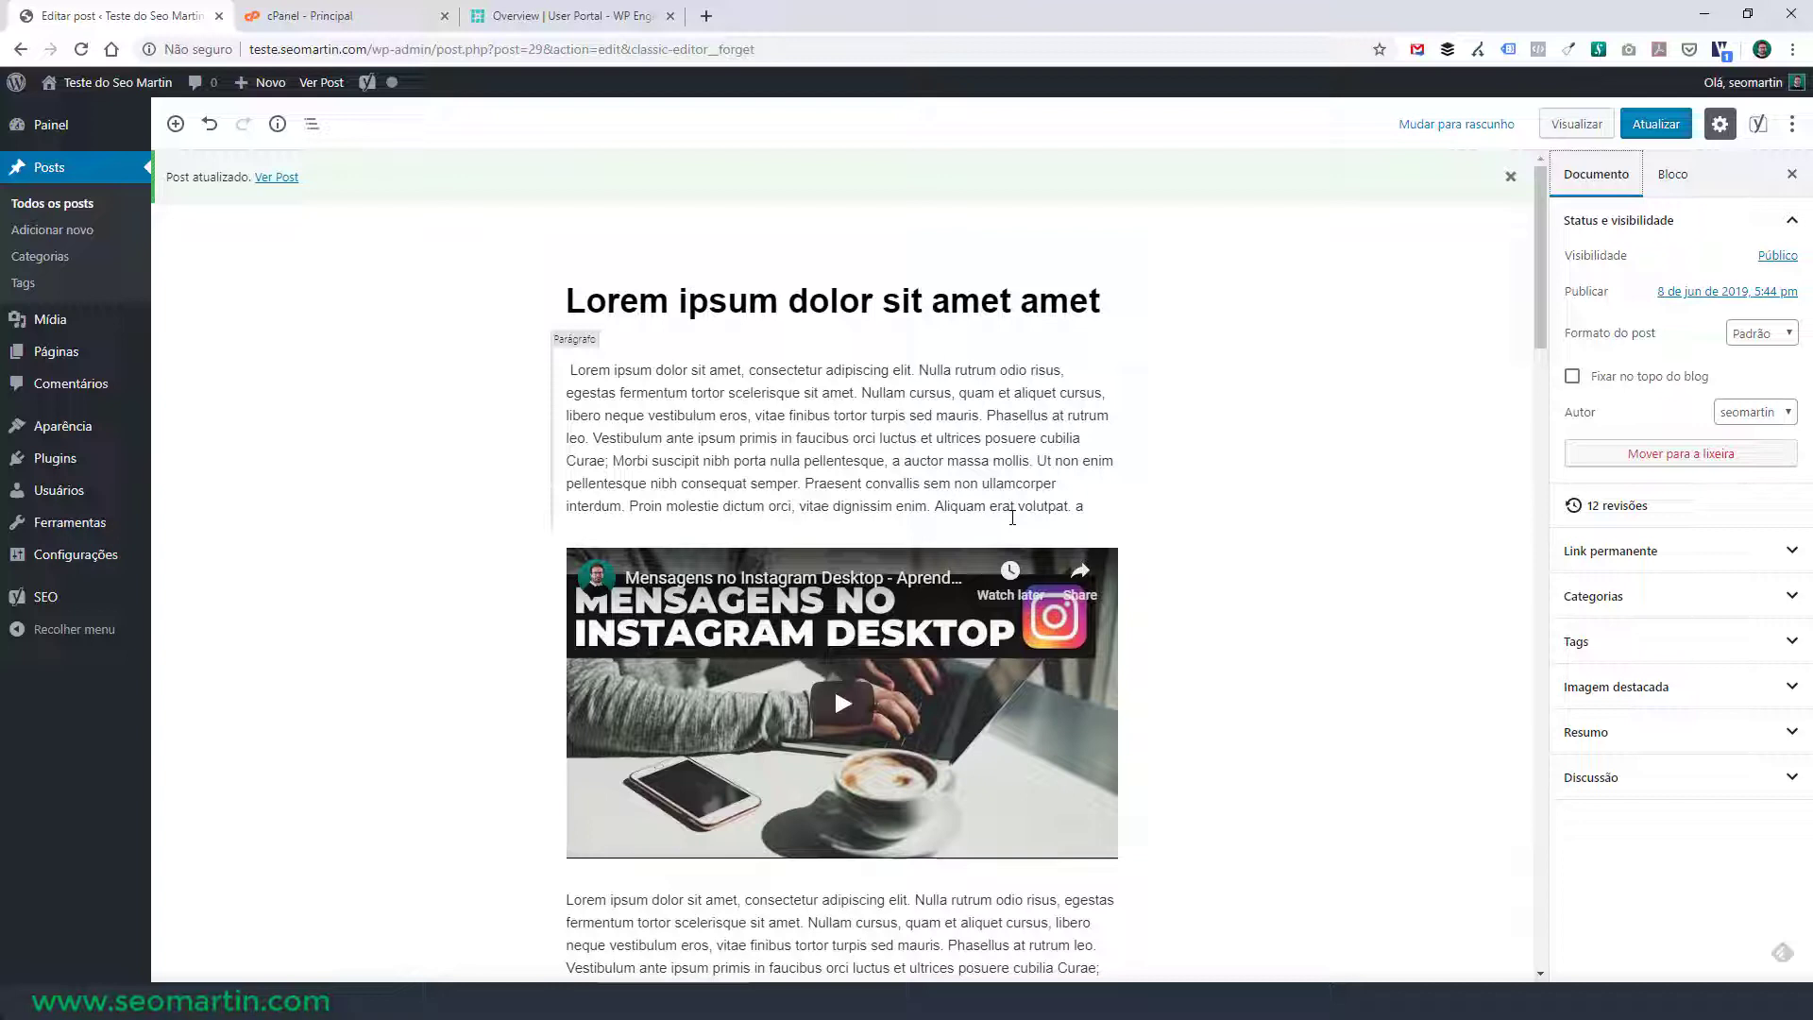
Switch to cPanel, open its file manager, and enter the teste.seomartin.com folder
left_click(310, 16)
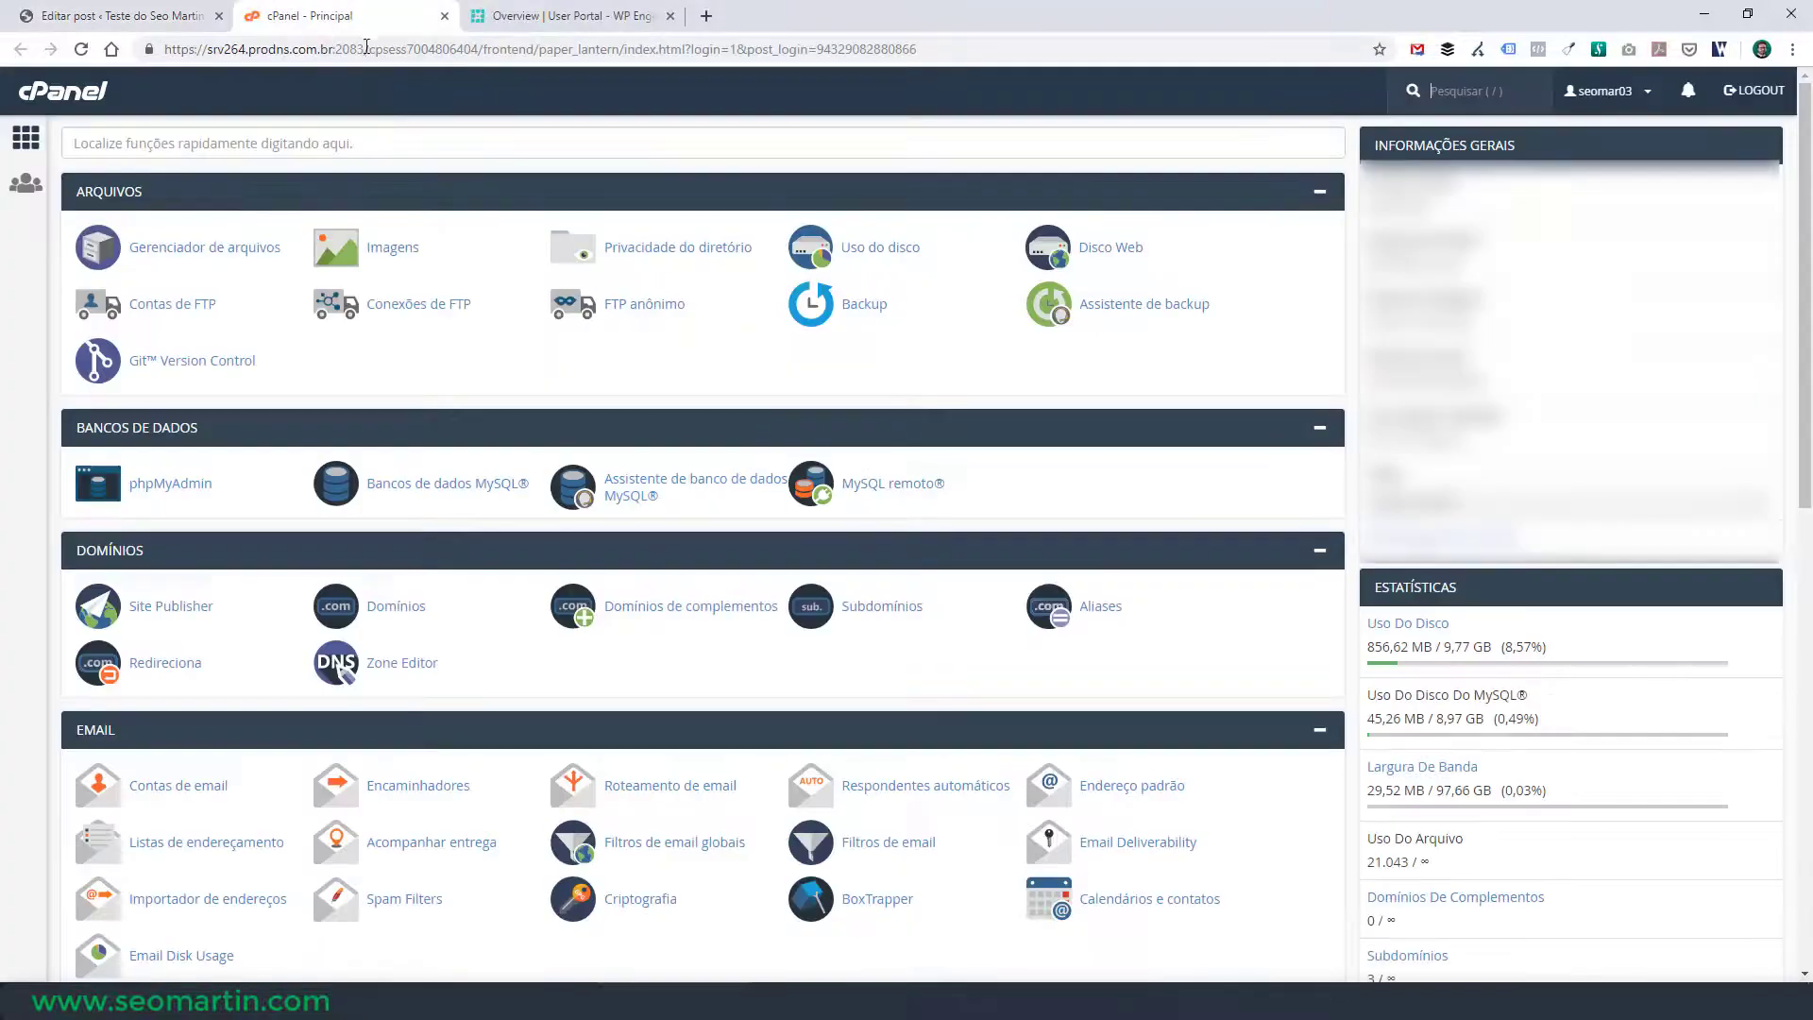
right_click(348, 400)
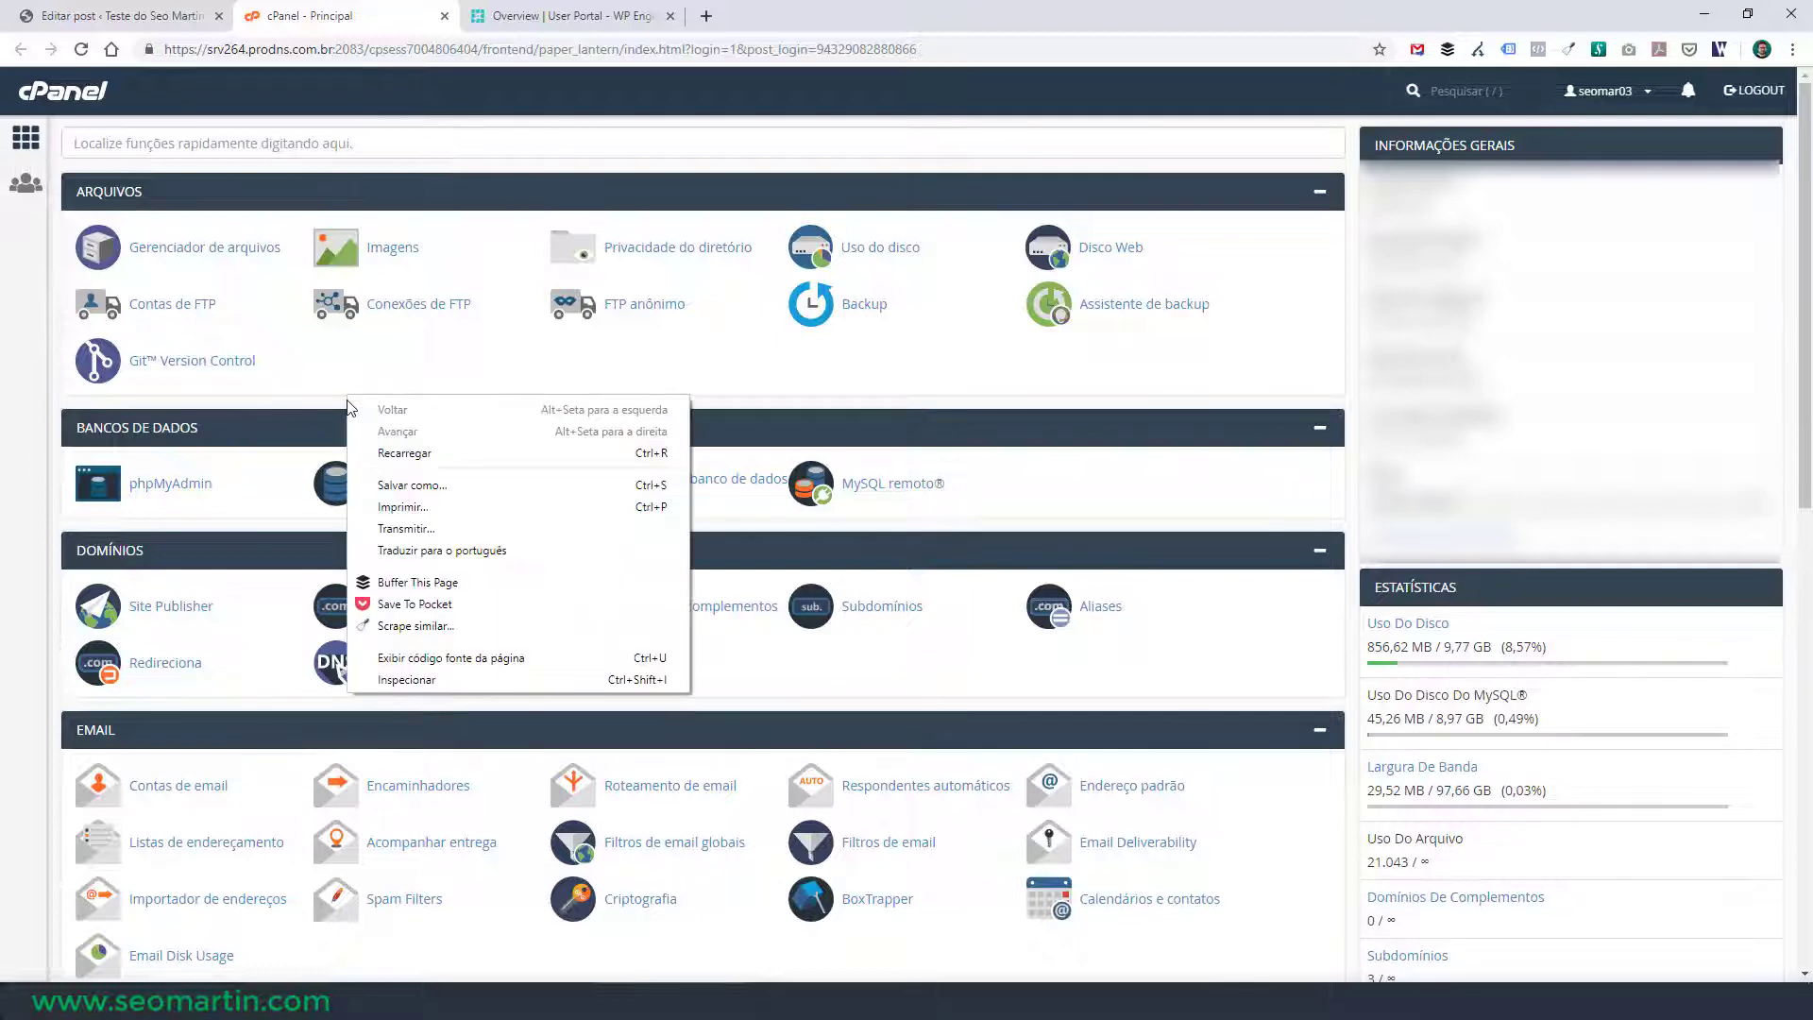
left_click(275, 403)
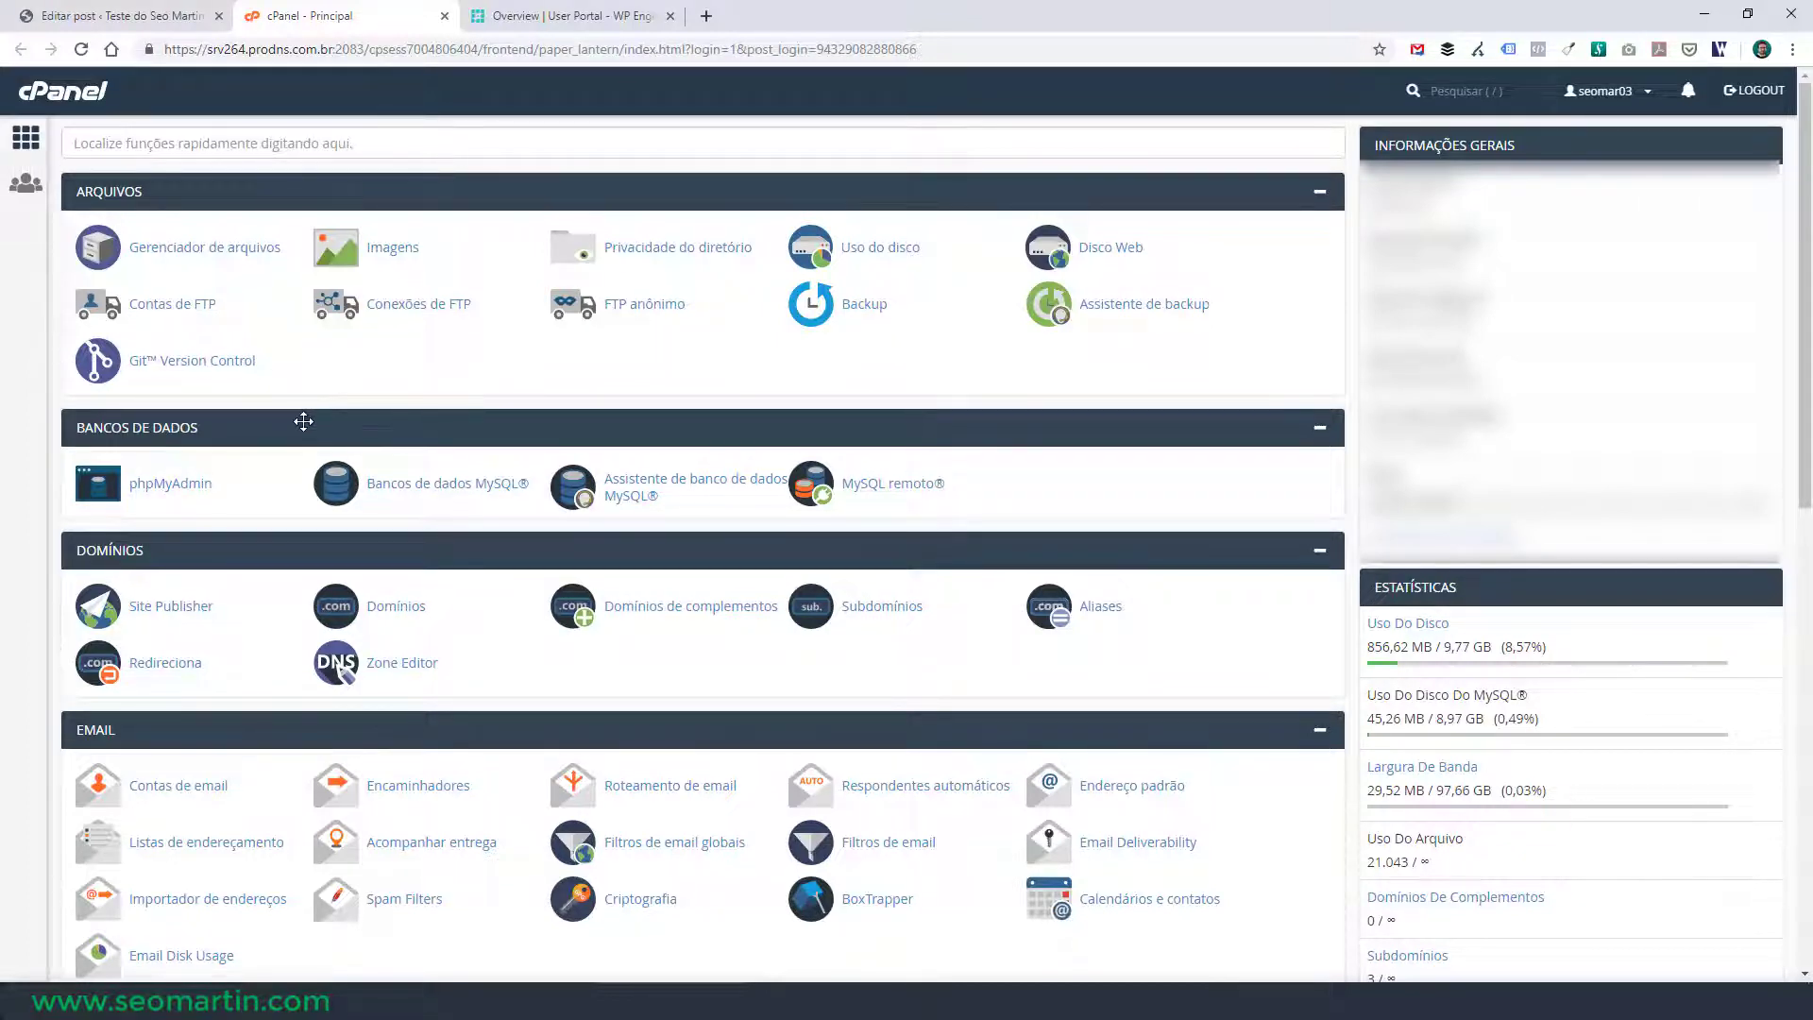
left_click(205, 251)
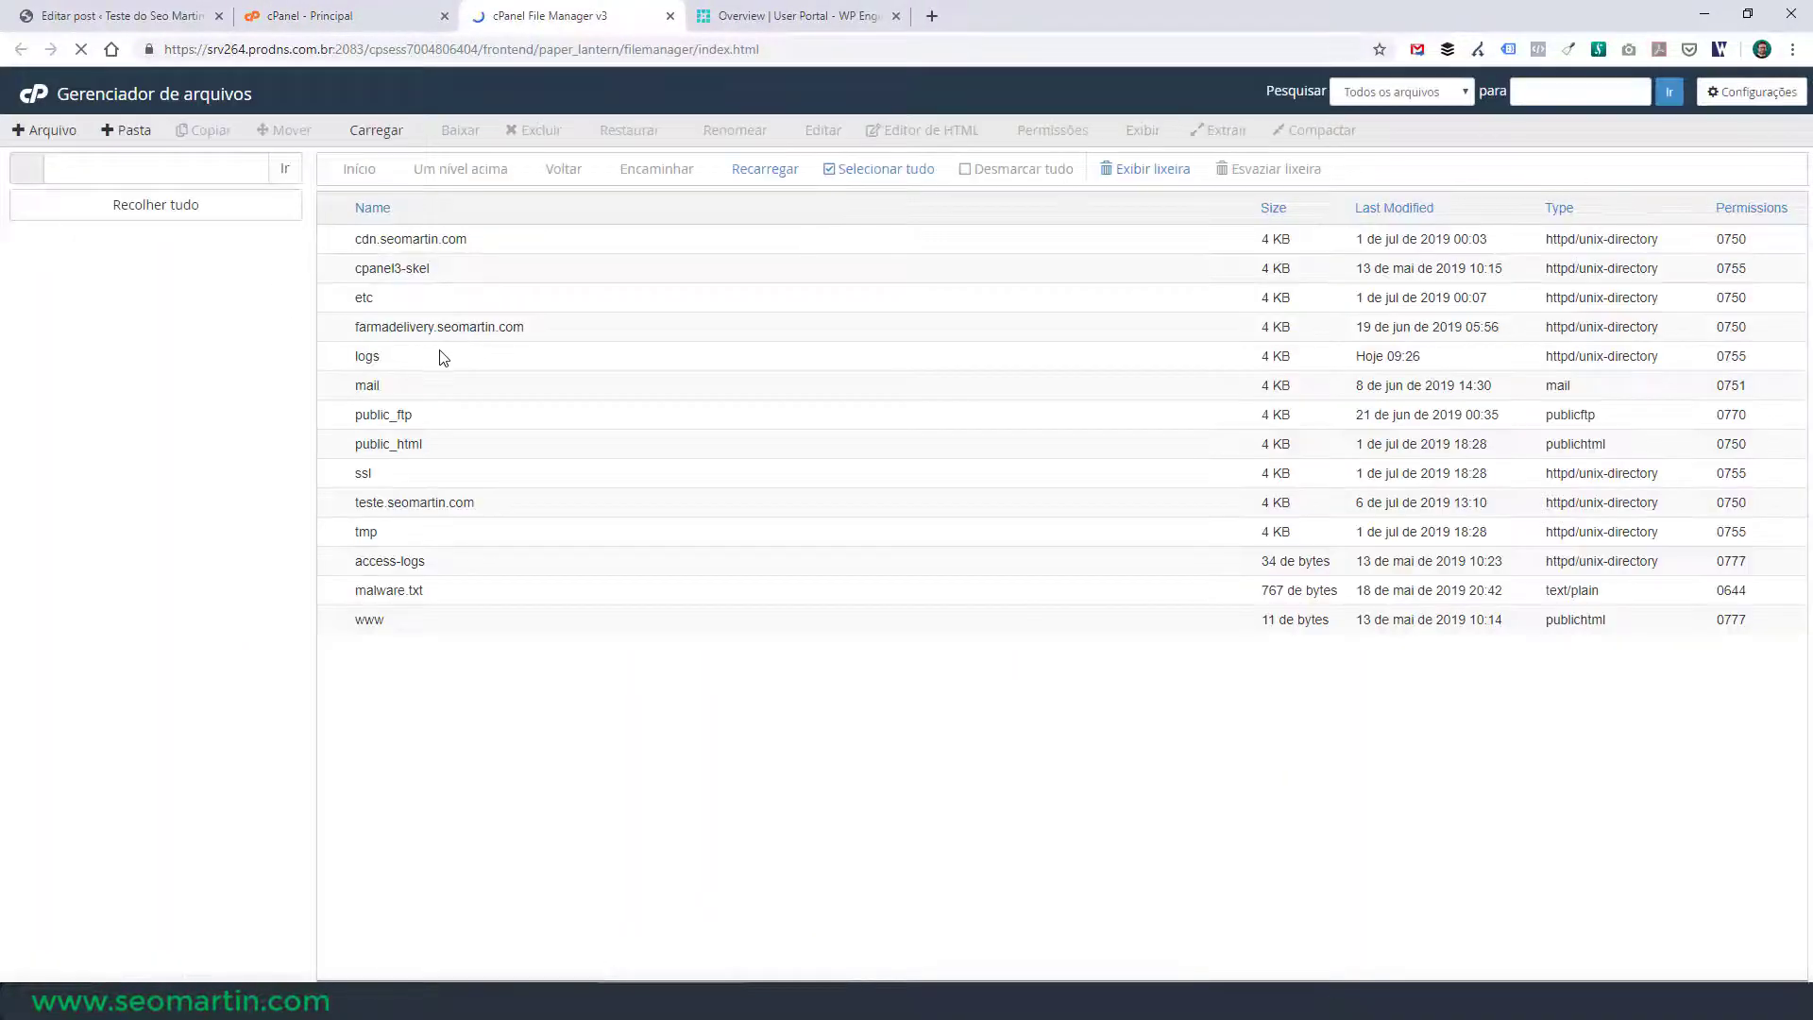
double_click(321, 506)
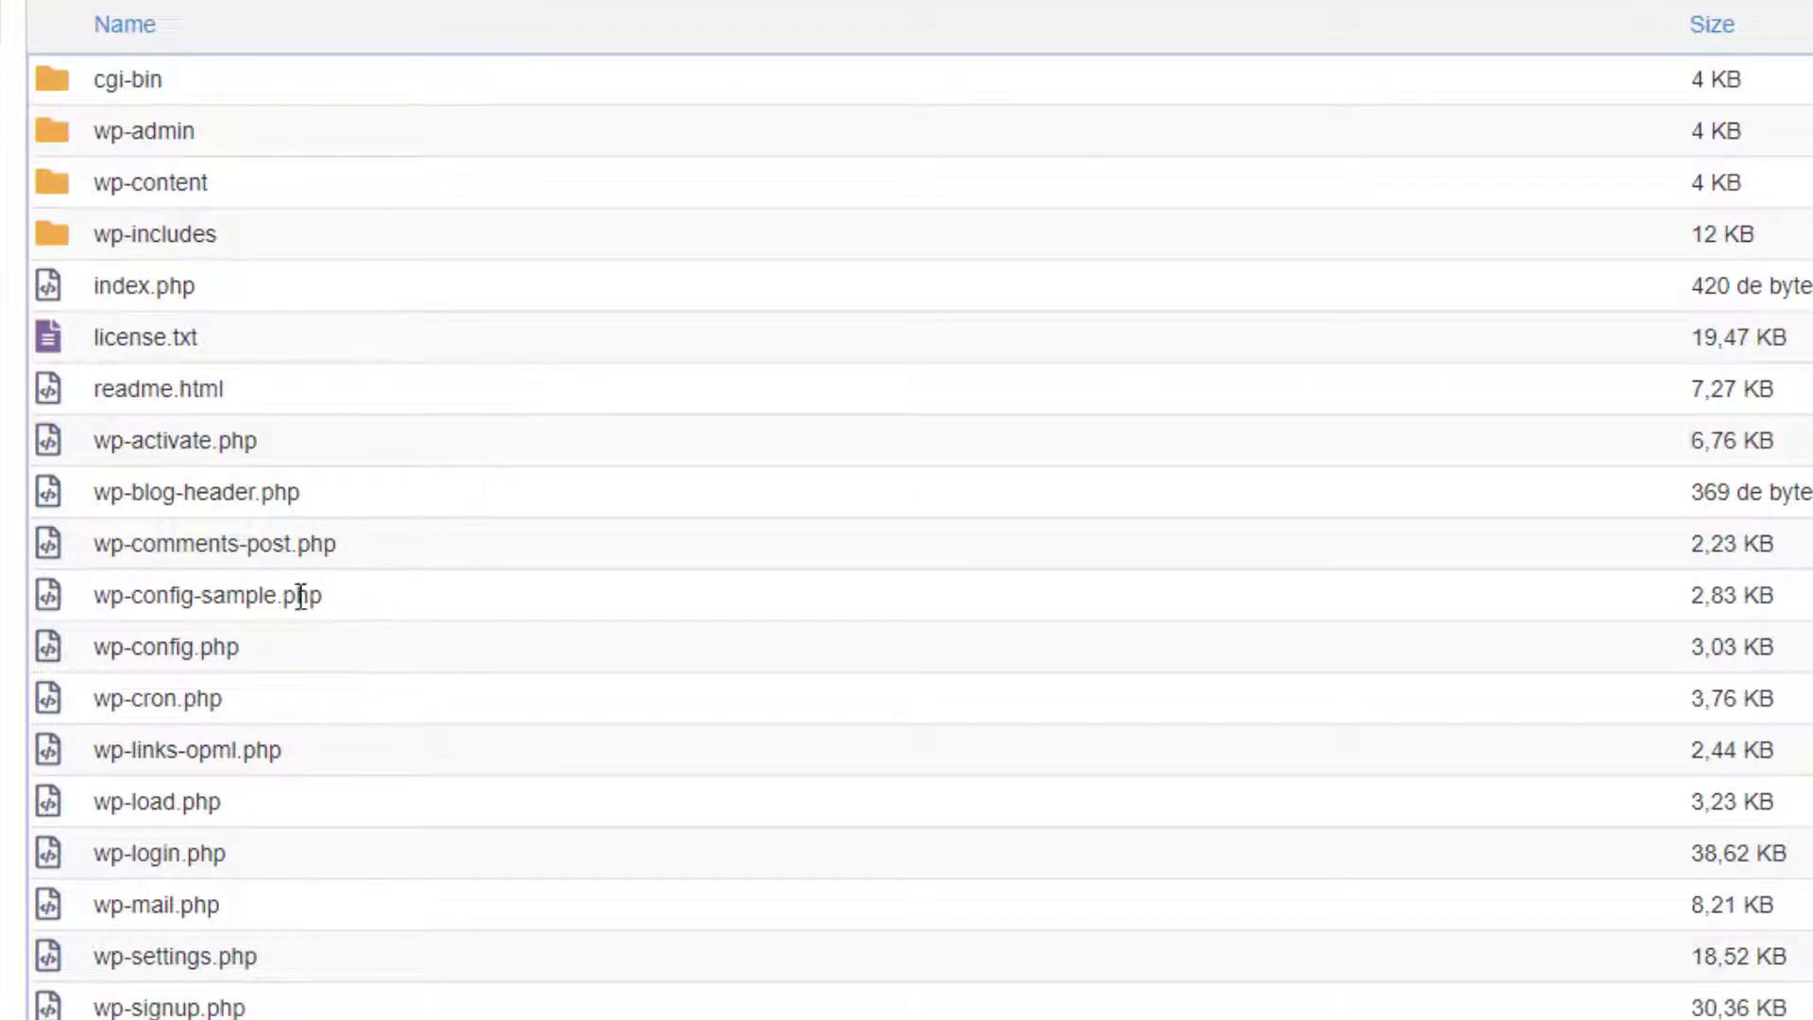
Open wp-config.php for editing with utf-8 encoding
left_click(126, 655)
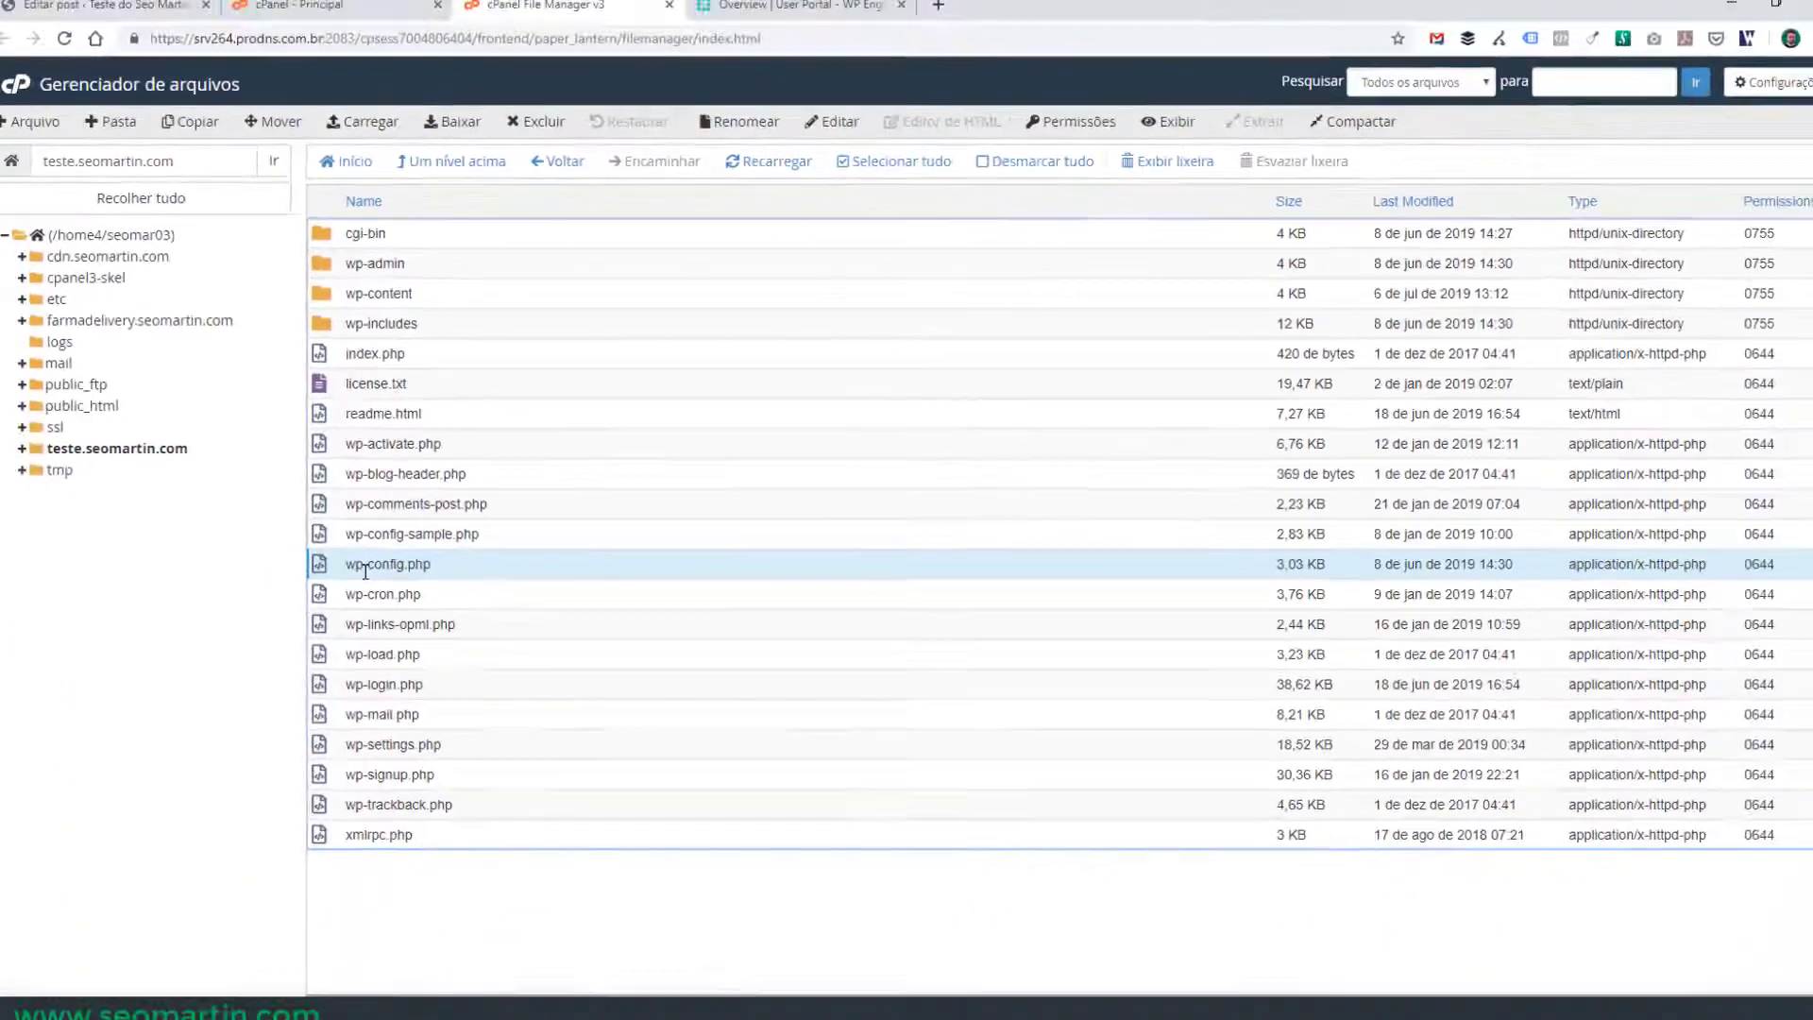
left_click(831, 131)
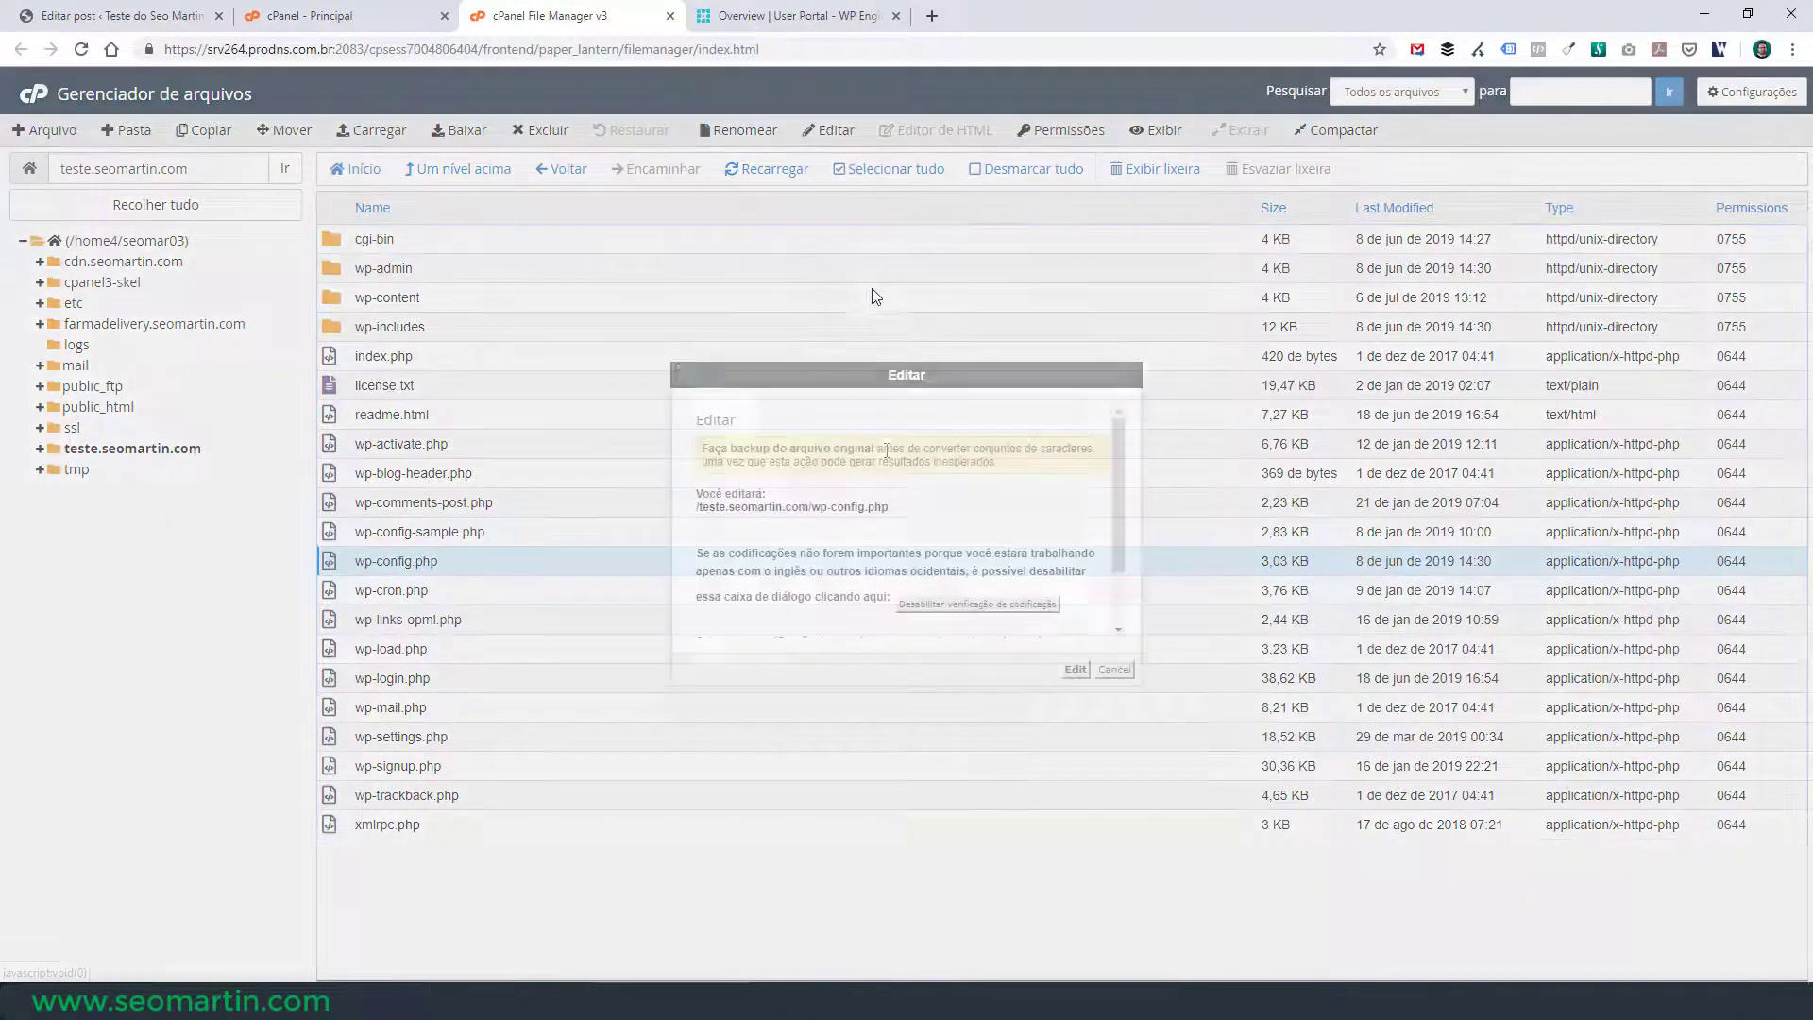
scroll(972, 601, "down", 1)
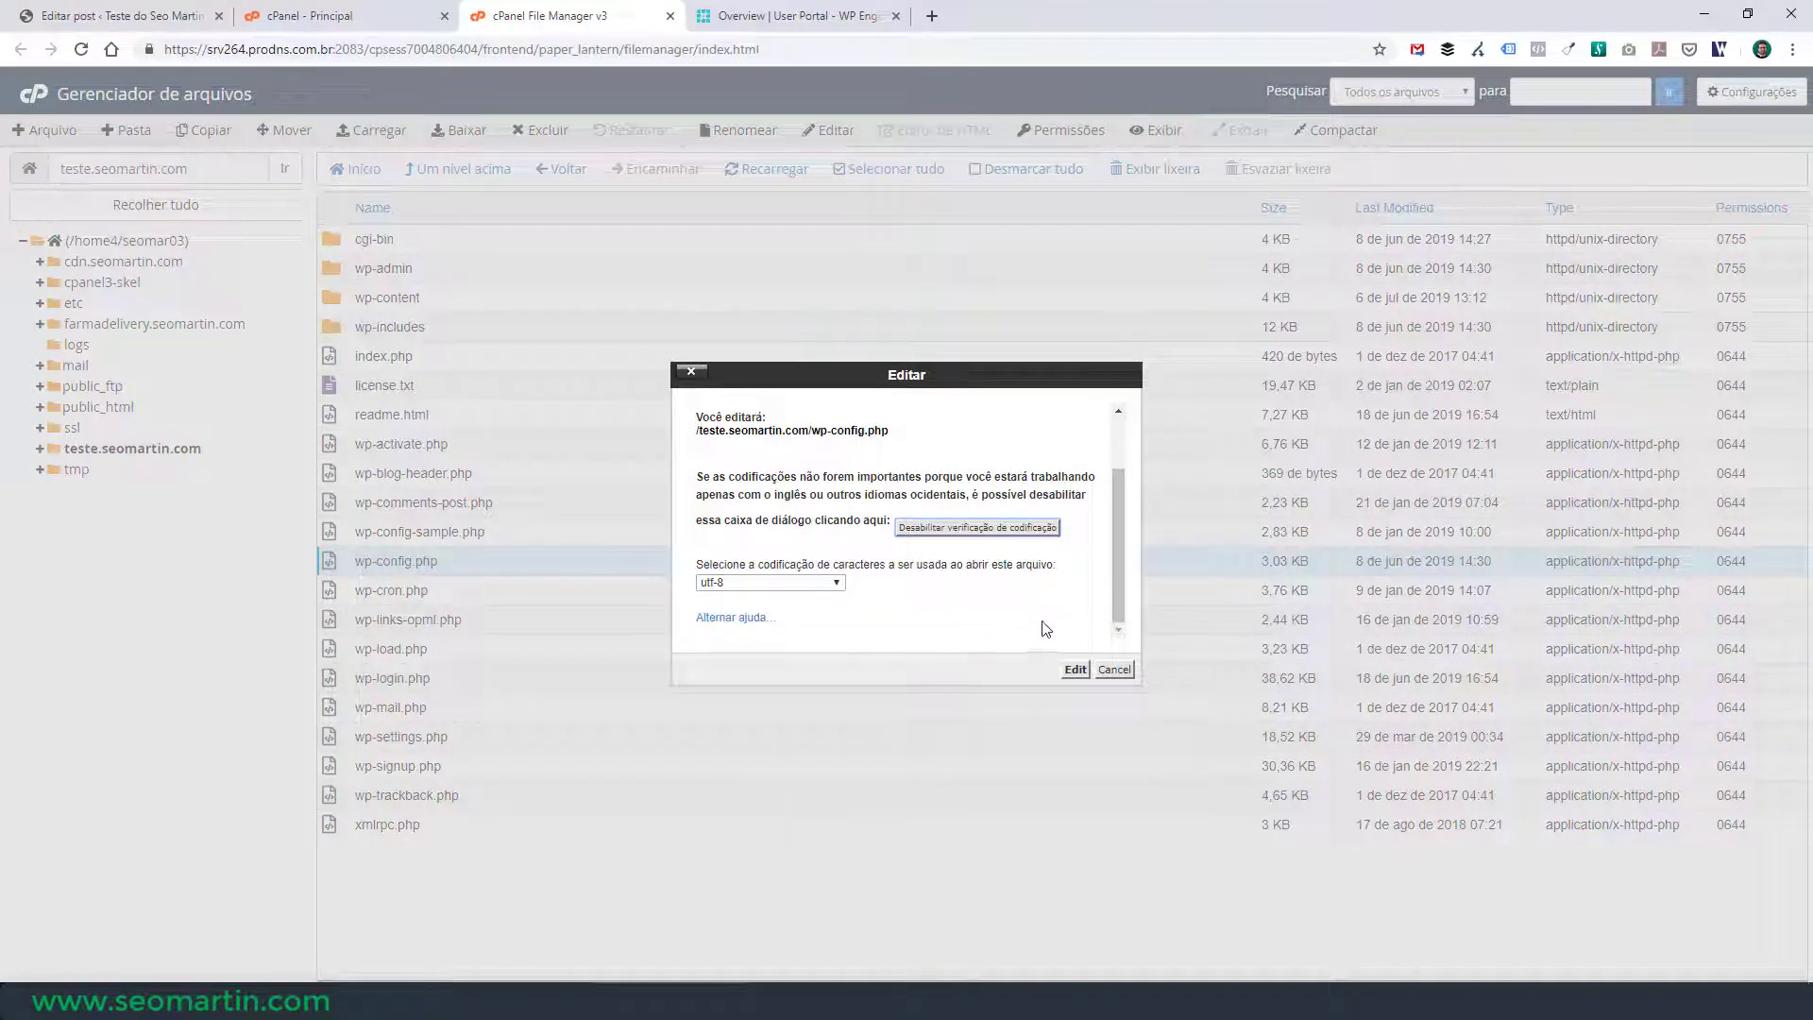
left_click(1075, 670)
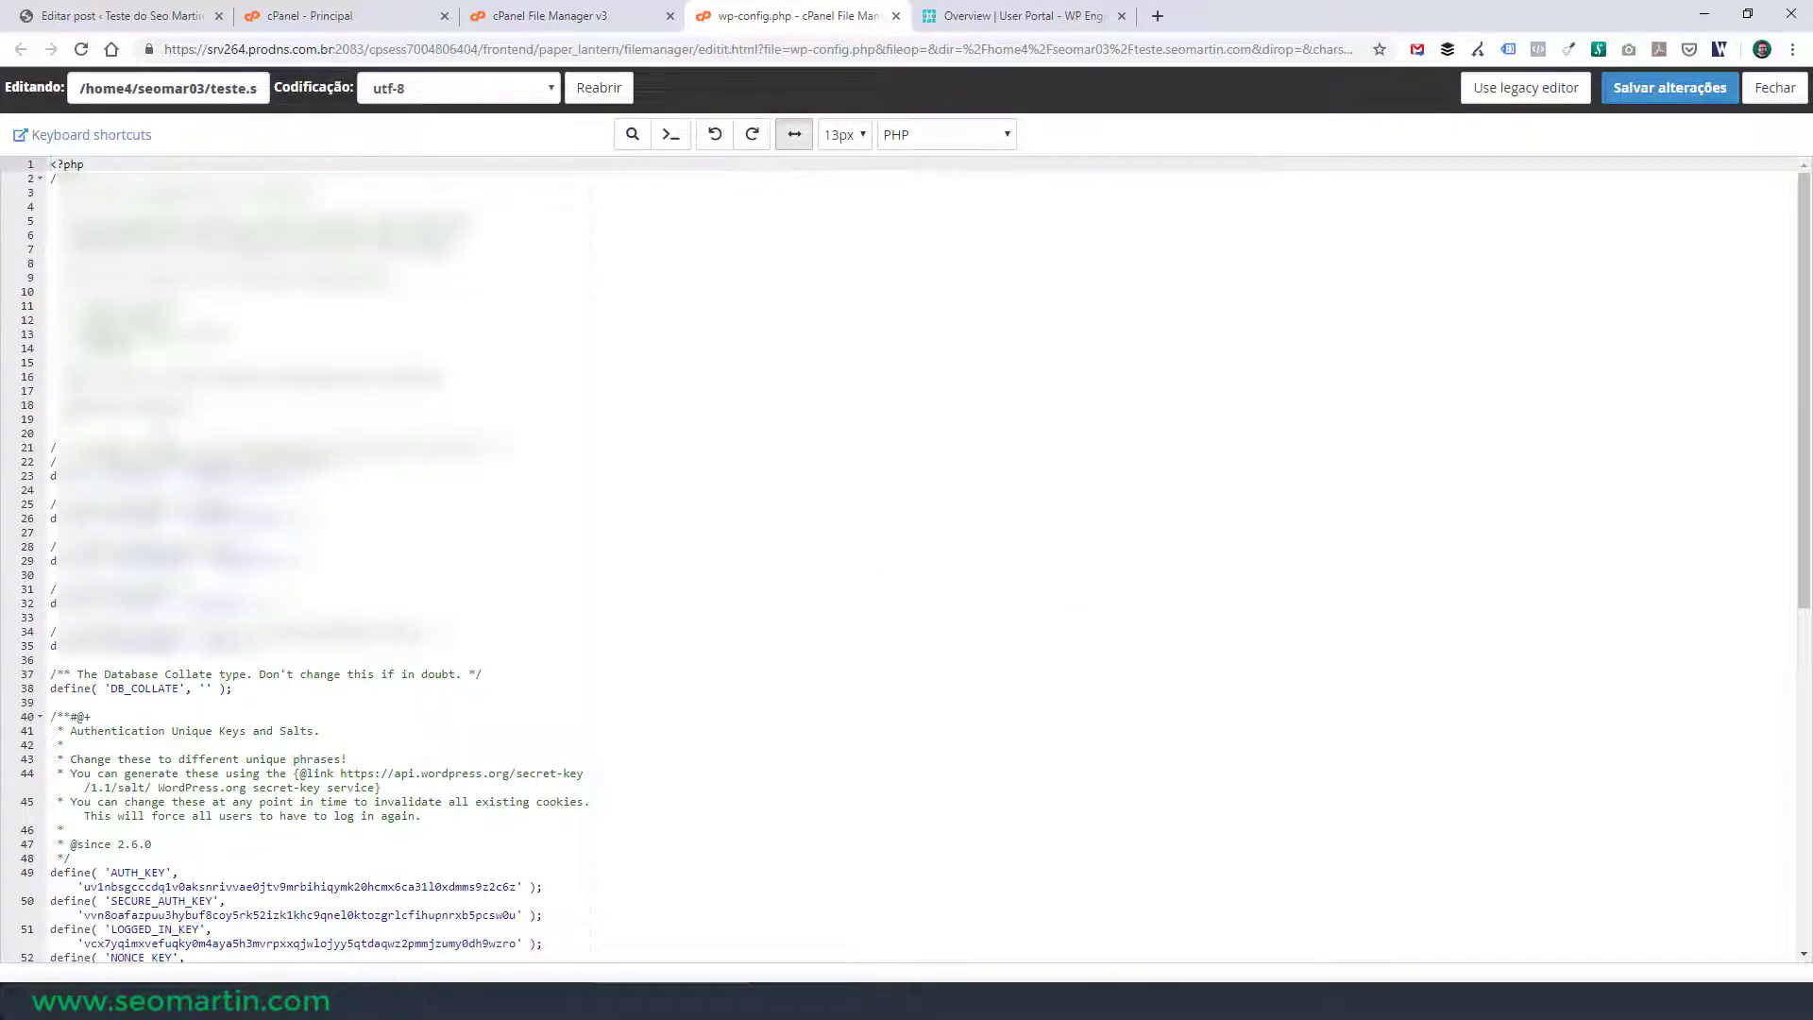
Add define( 'WP_POST_REVISIONS', 10 ); on line 94 at the end of wp-config.php, with blank lines before it and down to line 112
scroll(166, 667, "down", 10)
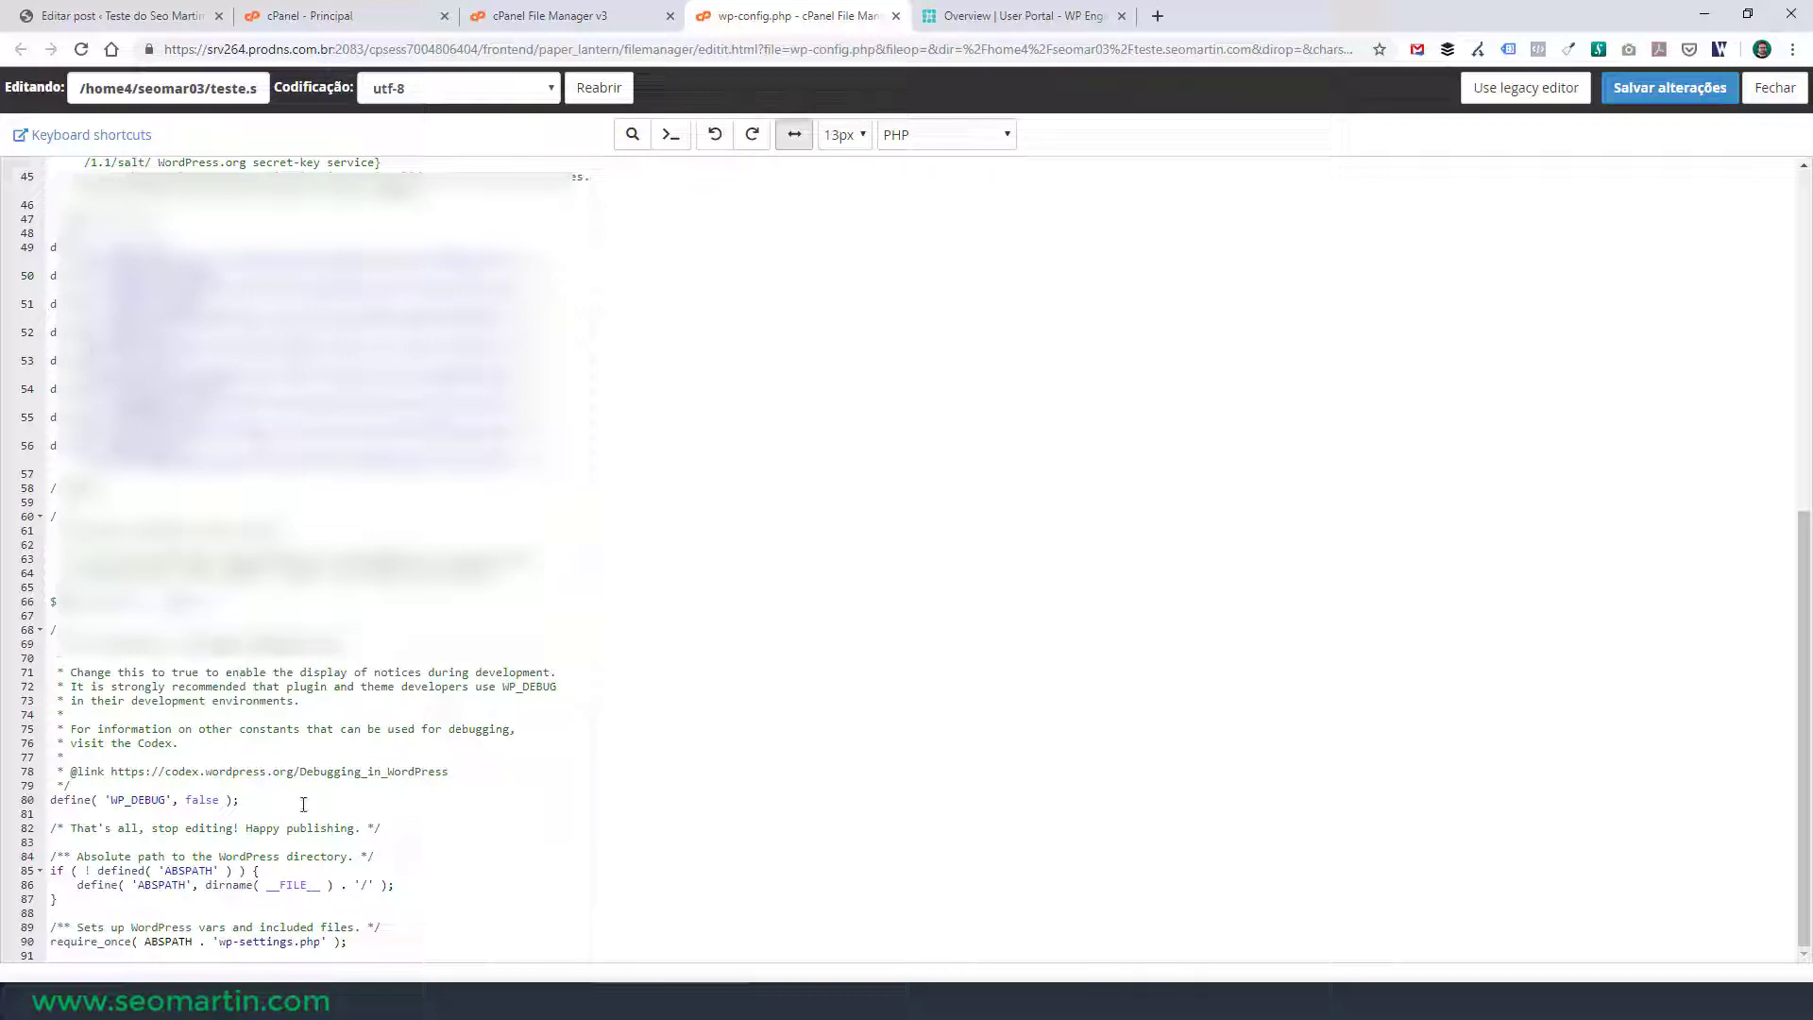
left_click(378, 940)
left_click(368, 951)
key("Return")
key("Return")
key("Return")
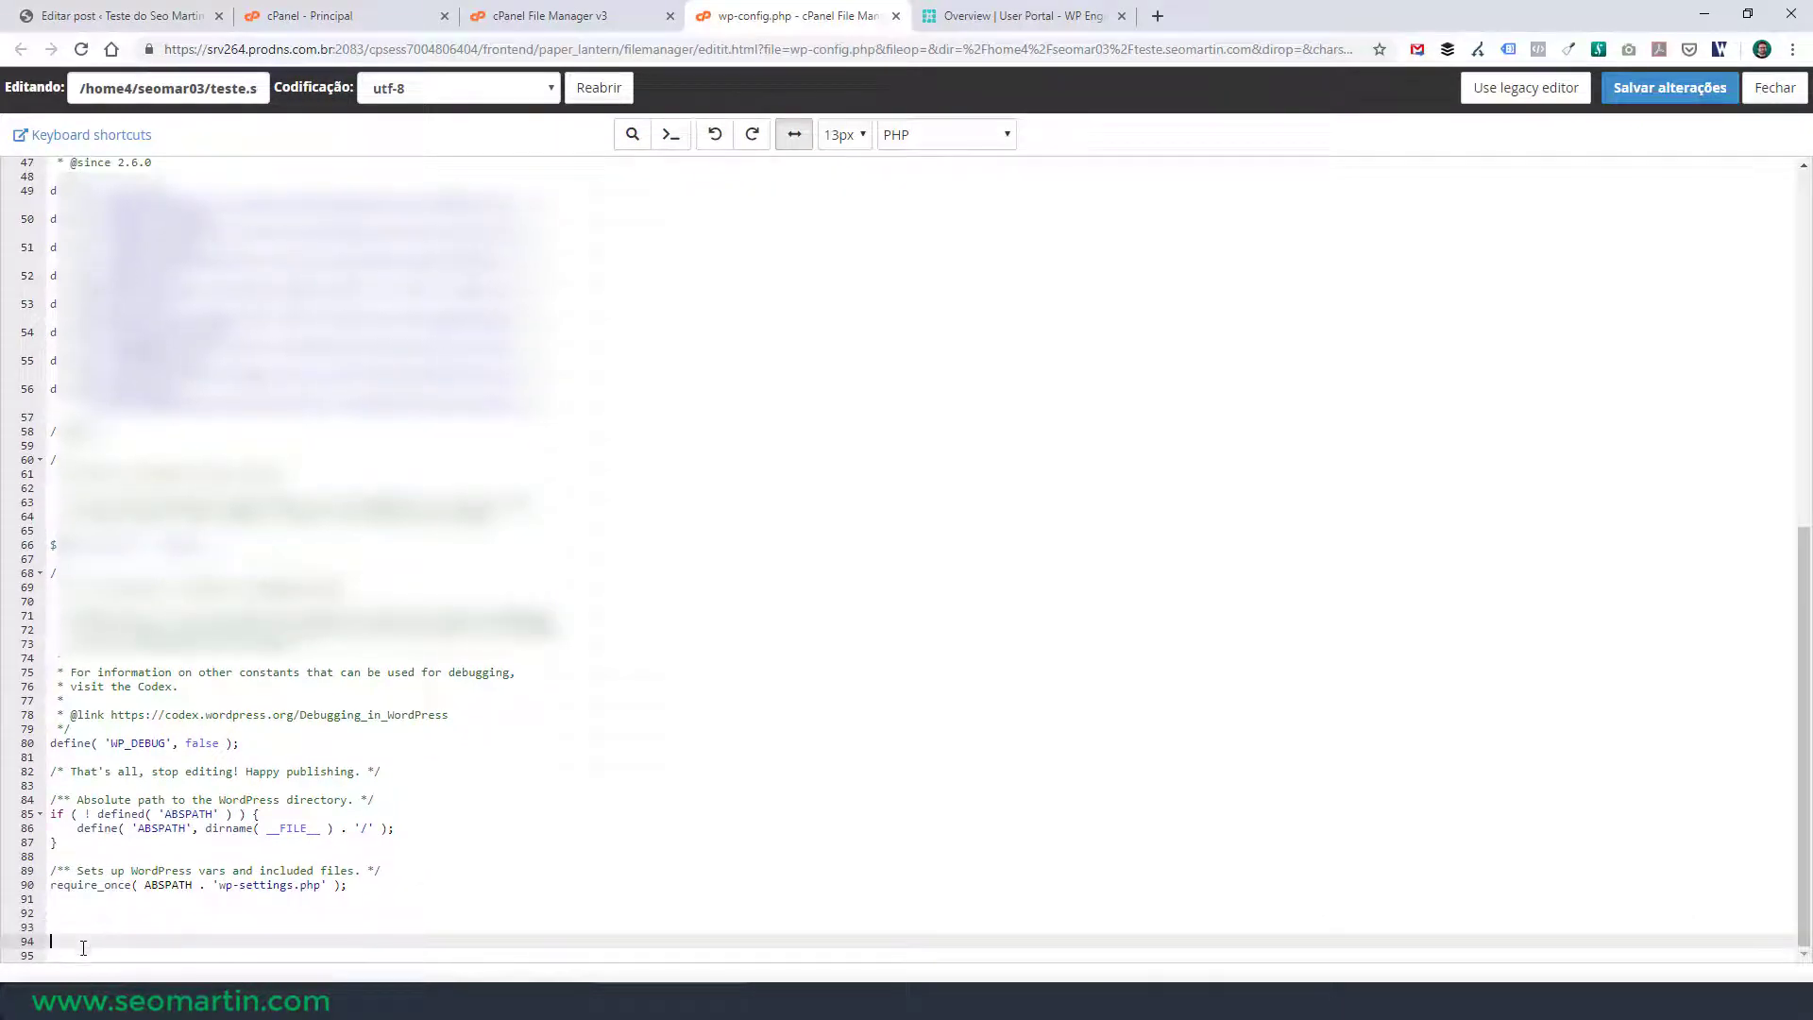
type("define( 'WP_POST_REVISIONS', 10 );")
key("Return")
key("Return")
key("Return")
key("Return")
key("Return")
key("Return")
key("Return")
key("Return")
key("Return")
key("Return")
key("Return")
key("Return")
key("Return")
key("Return")
key("Return")
key("Return")
key("Return")
key("Return")
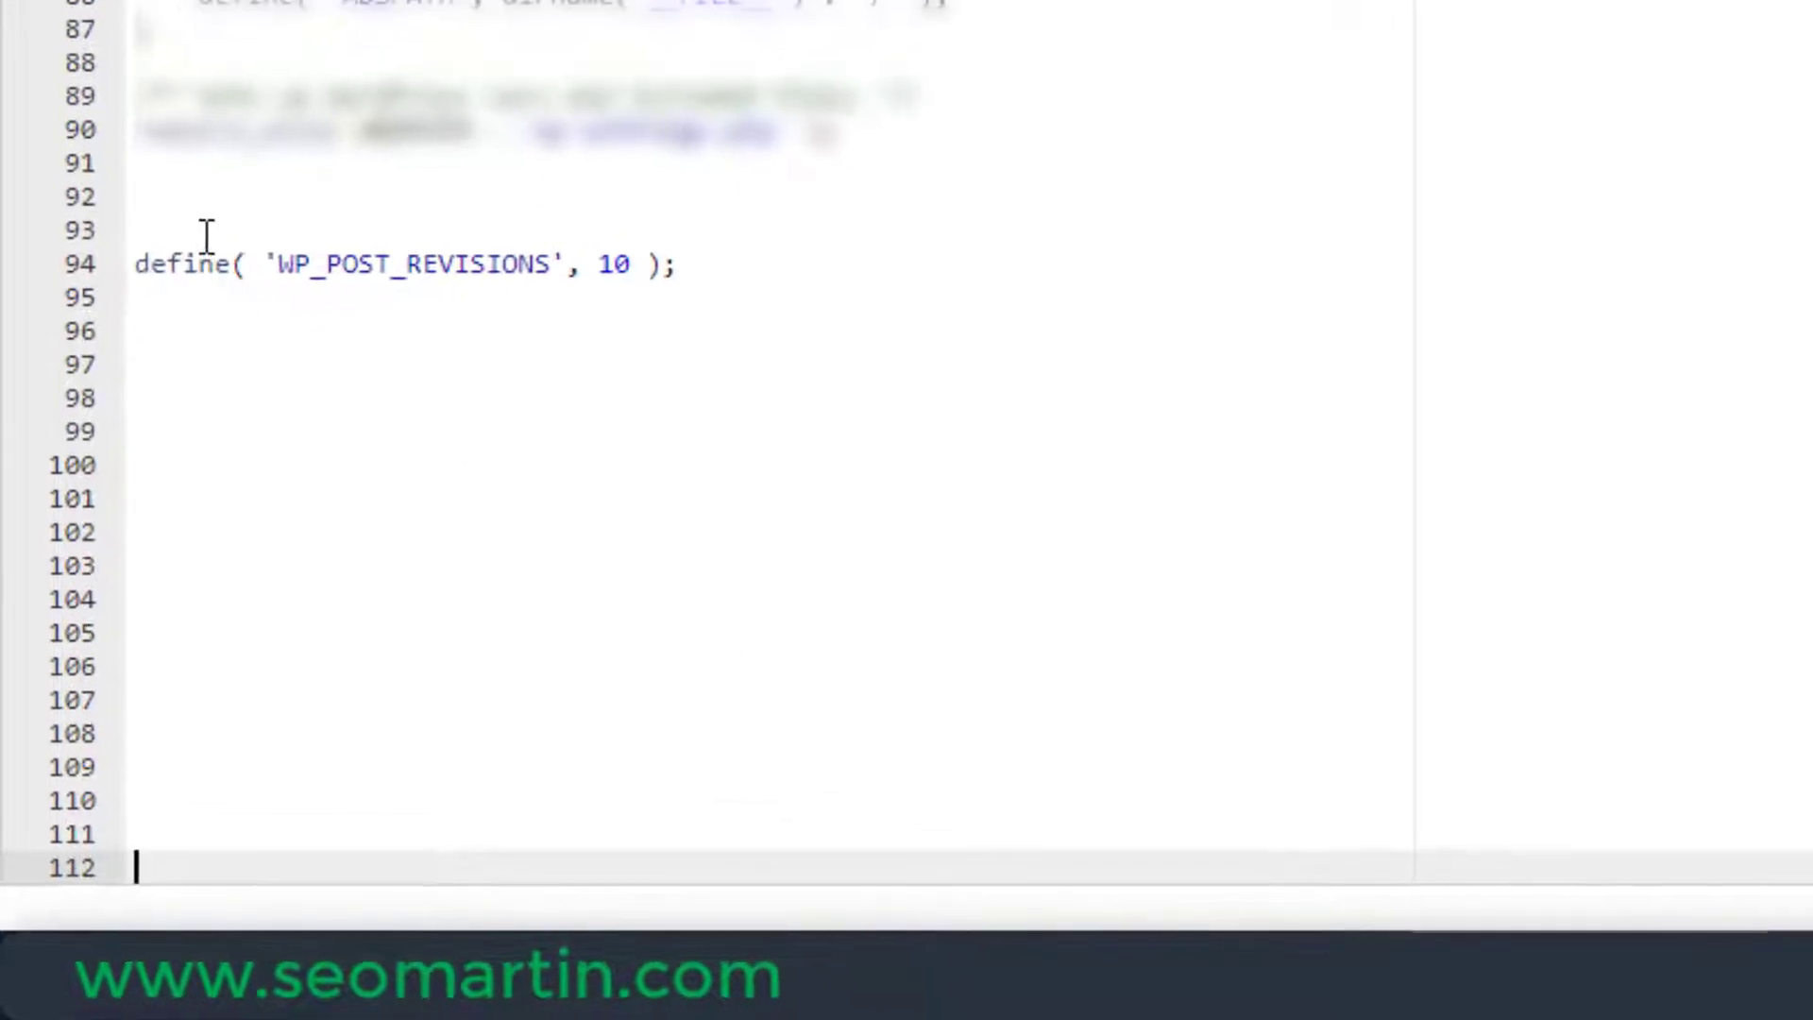
Copy the "Sets up WordPress vars and included files." comment from line 89 to line 93, above the revisions define
left_click_drag(139, 95, 935, 91)
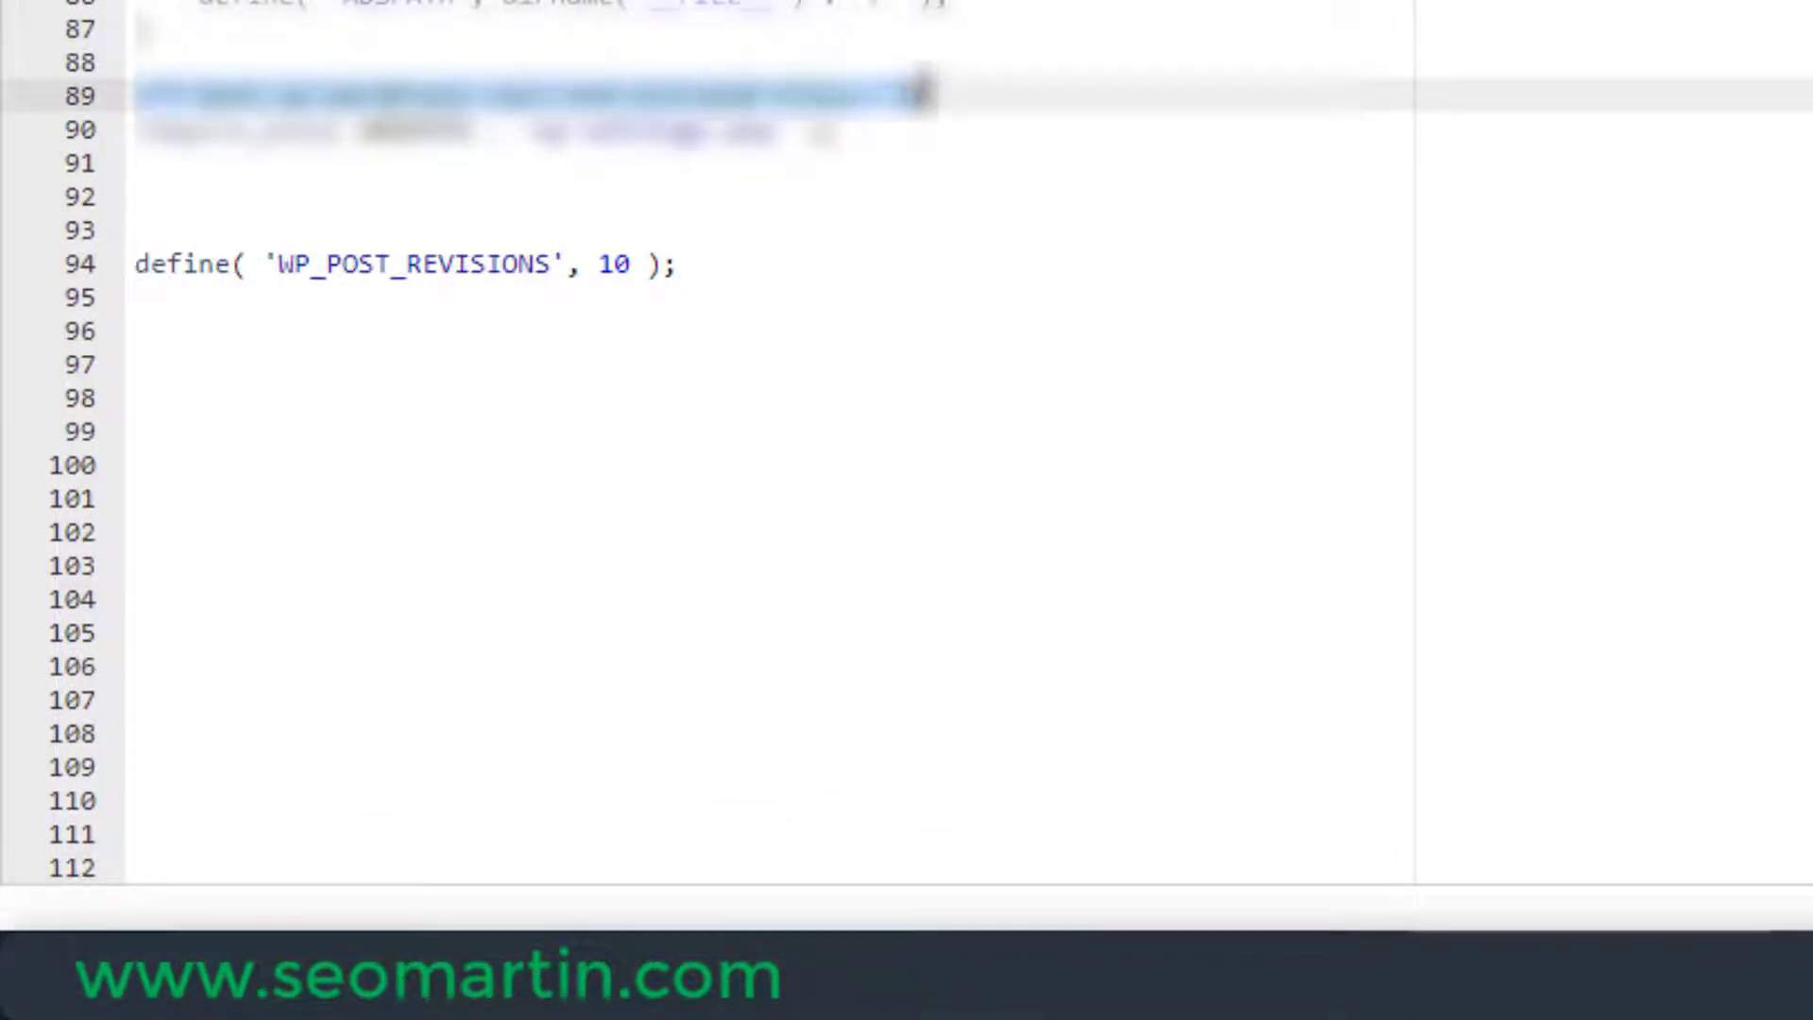
left_click(211, 243)
type("/** Sets up WordPress vars and included files. */")
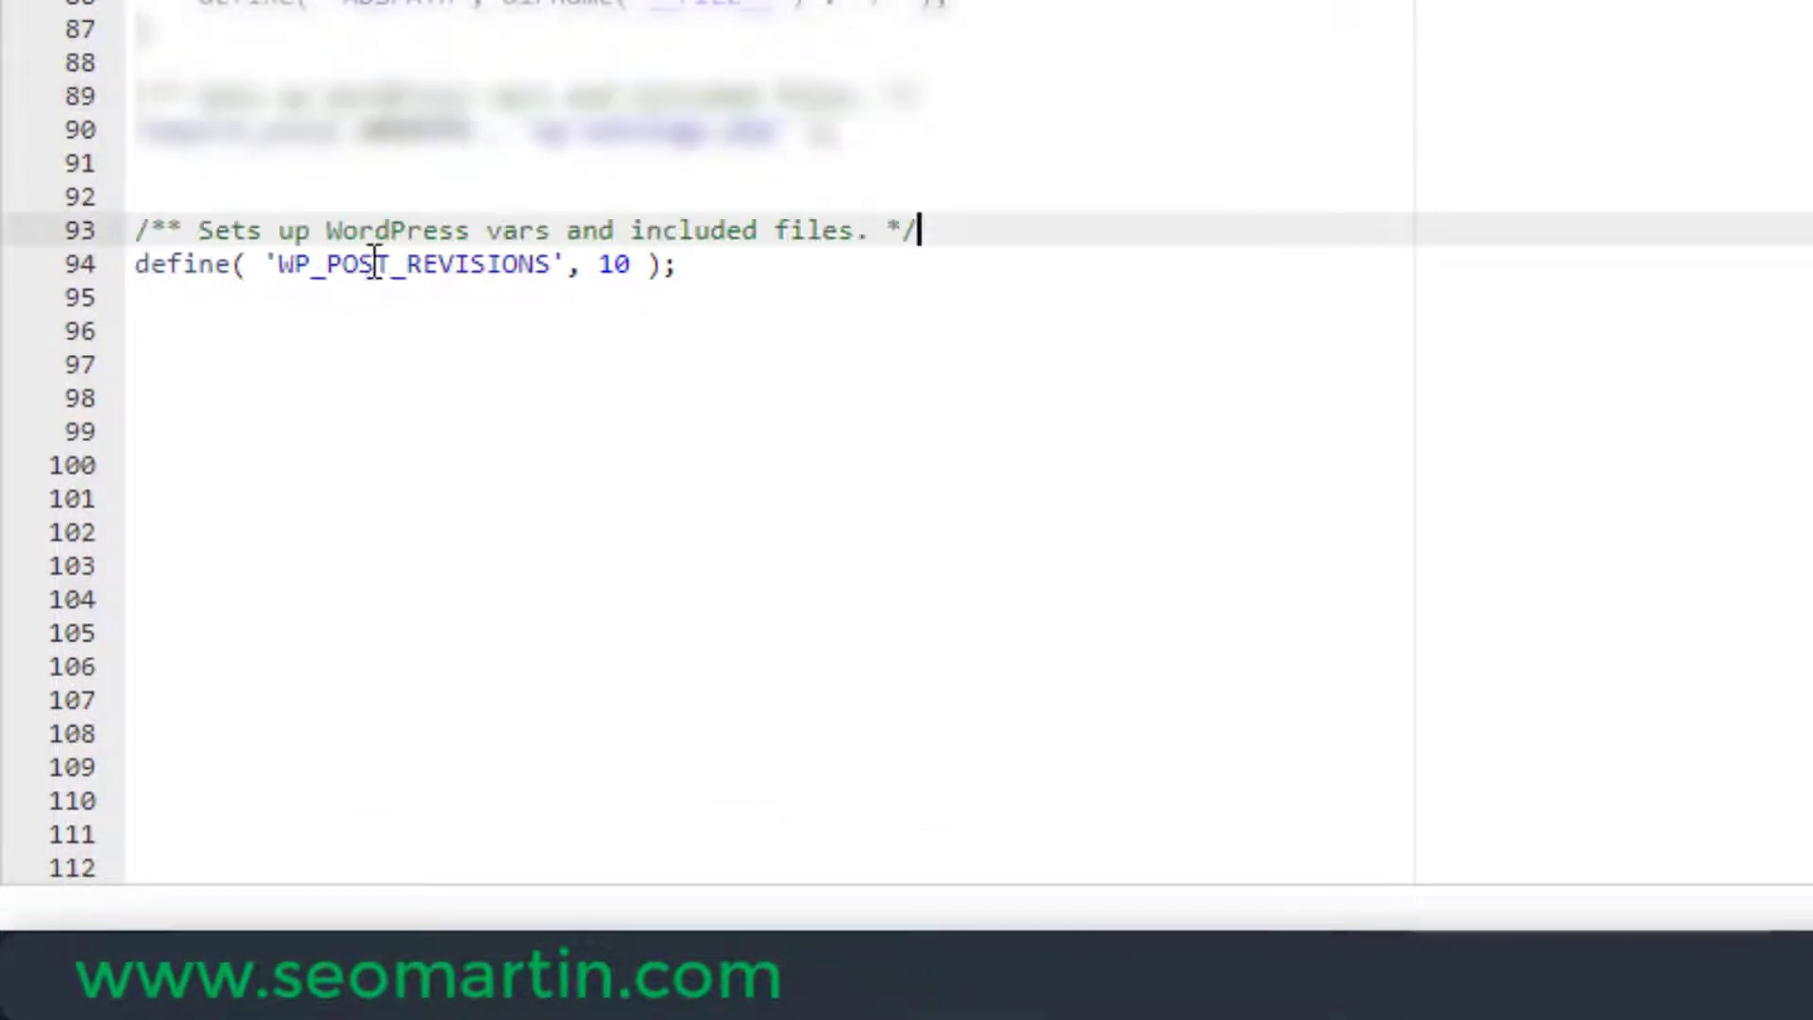
Replace the copied comment's text on line 93 with "limitar revisoes de post", keeping the comment markers
left_click_drag(200, 231, 893, 236)
key("shift+Left")
key("shift+Left")
key("shift+Left")
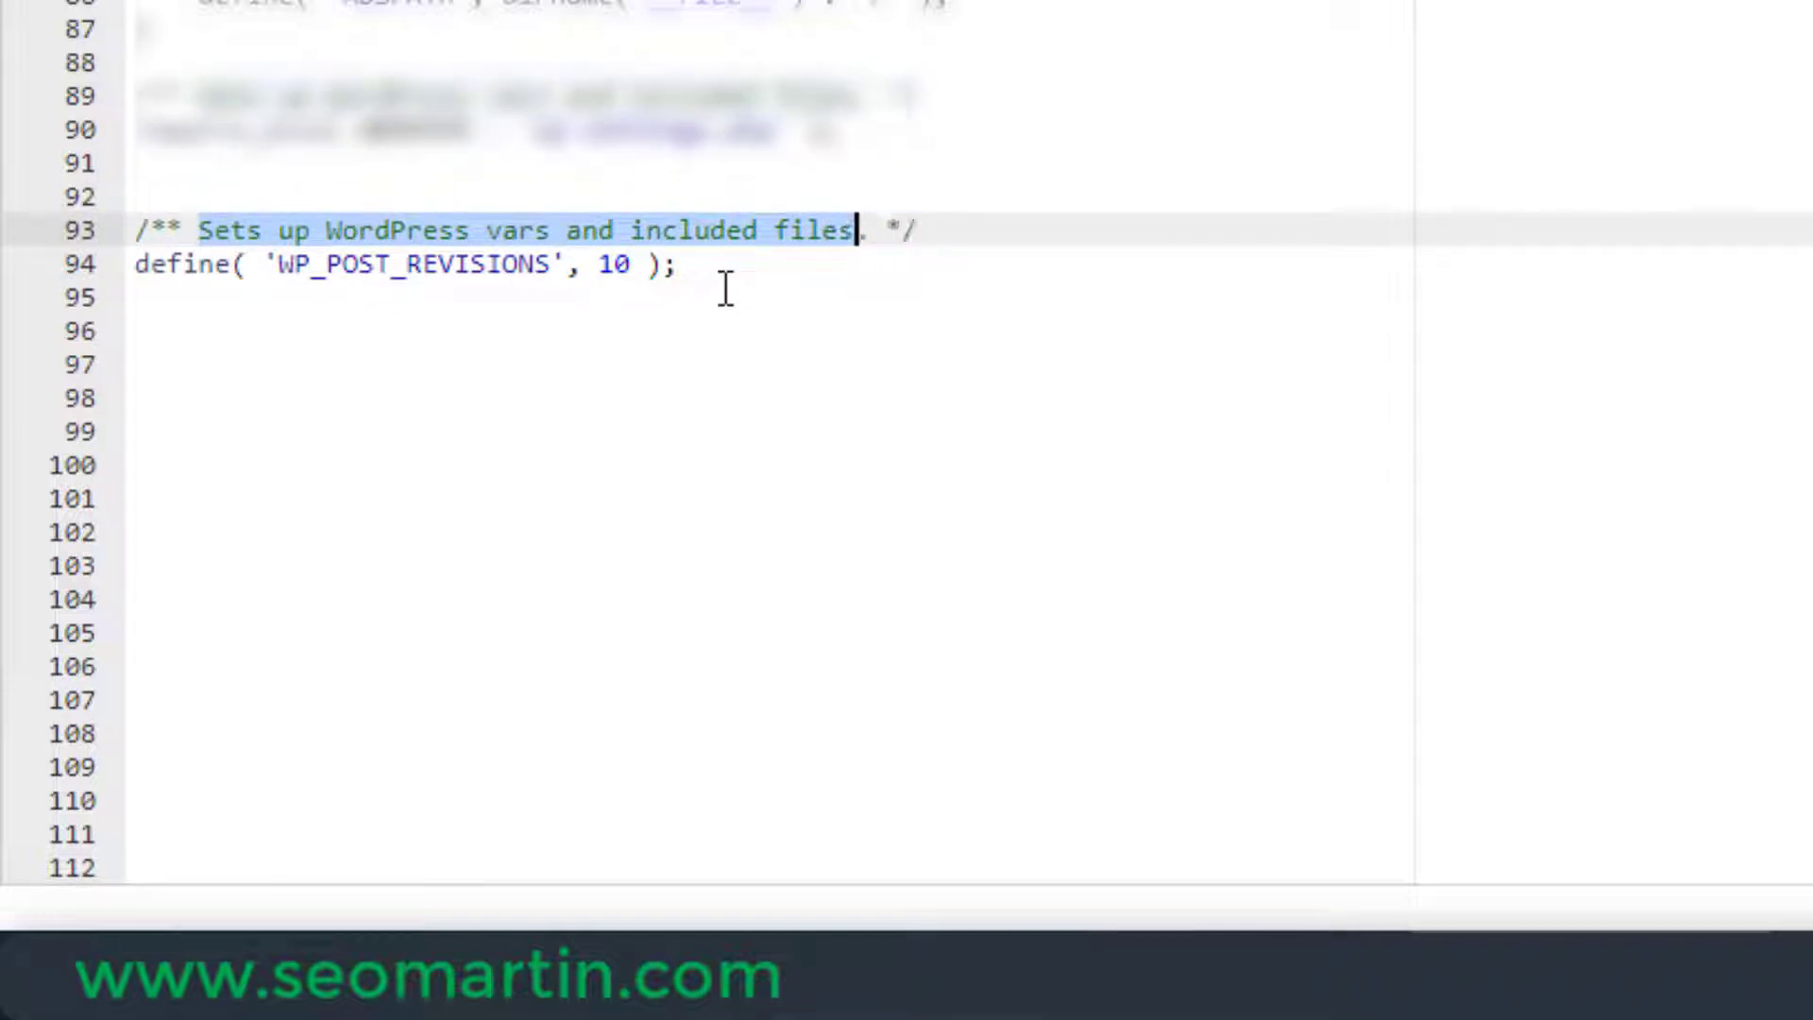
key("shift+Right")
type("limit")
type("ar revisoes ")
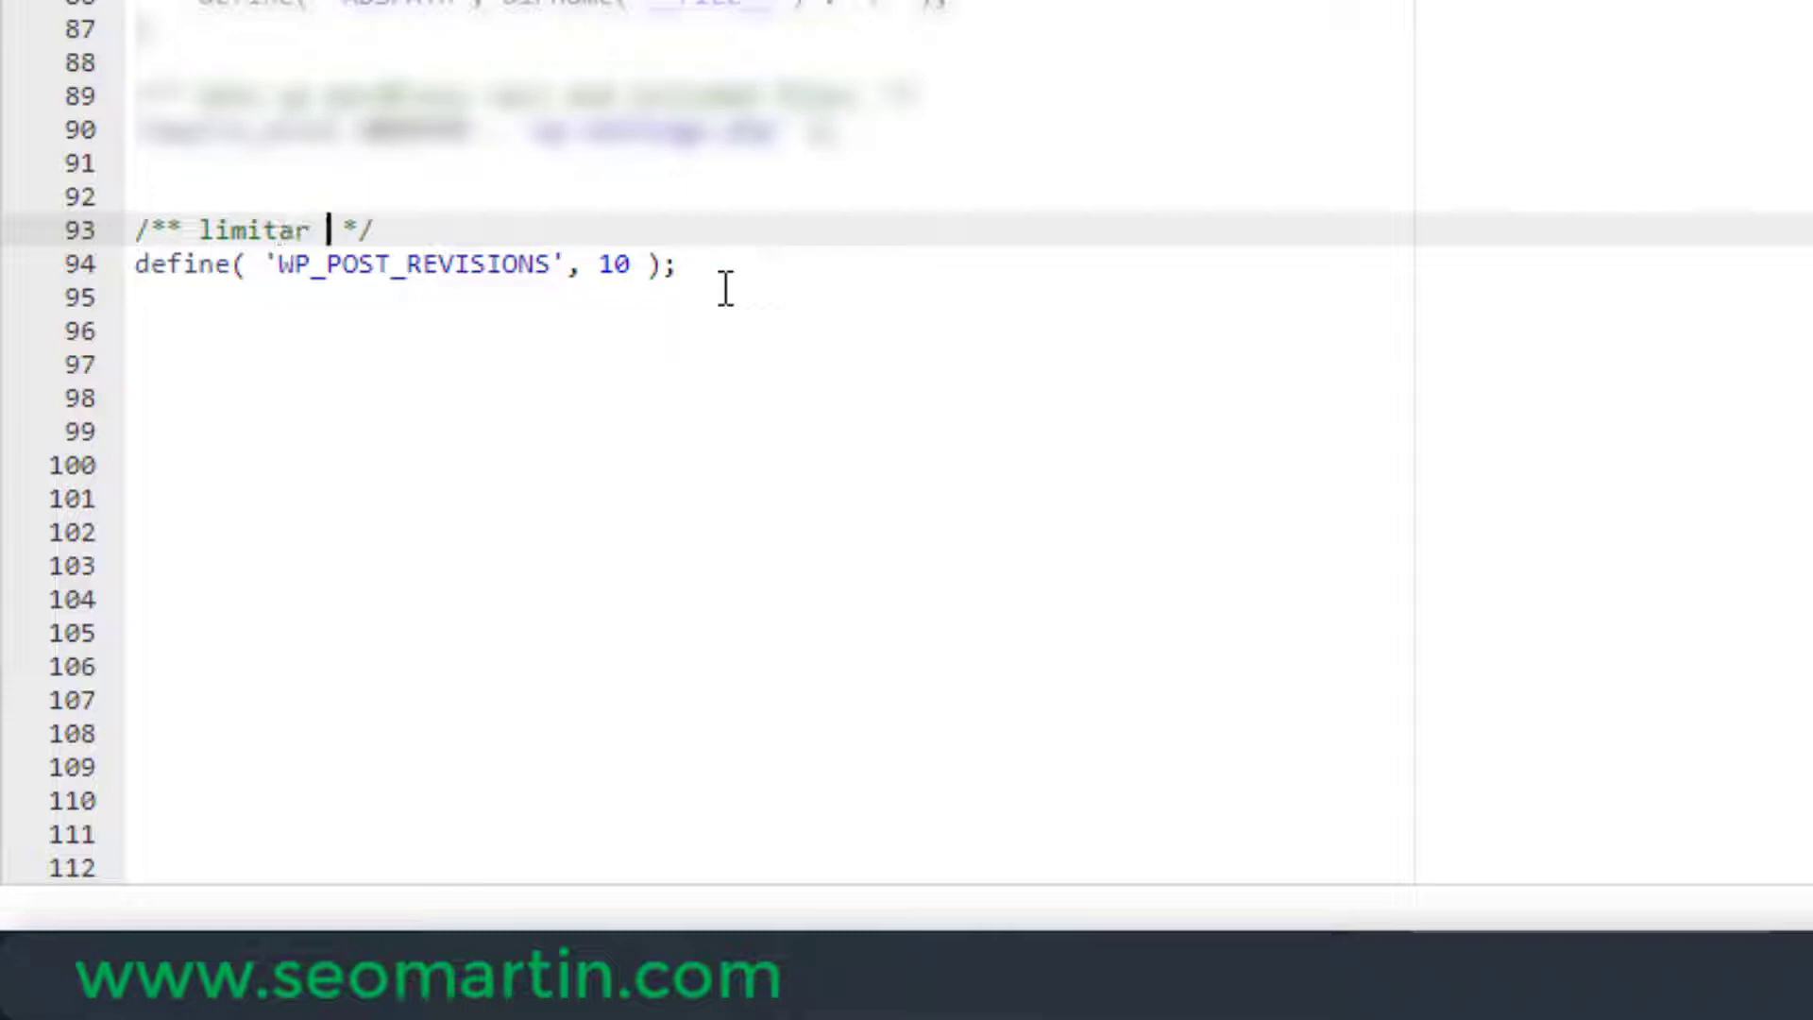
type("de post")
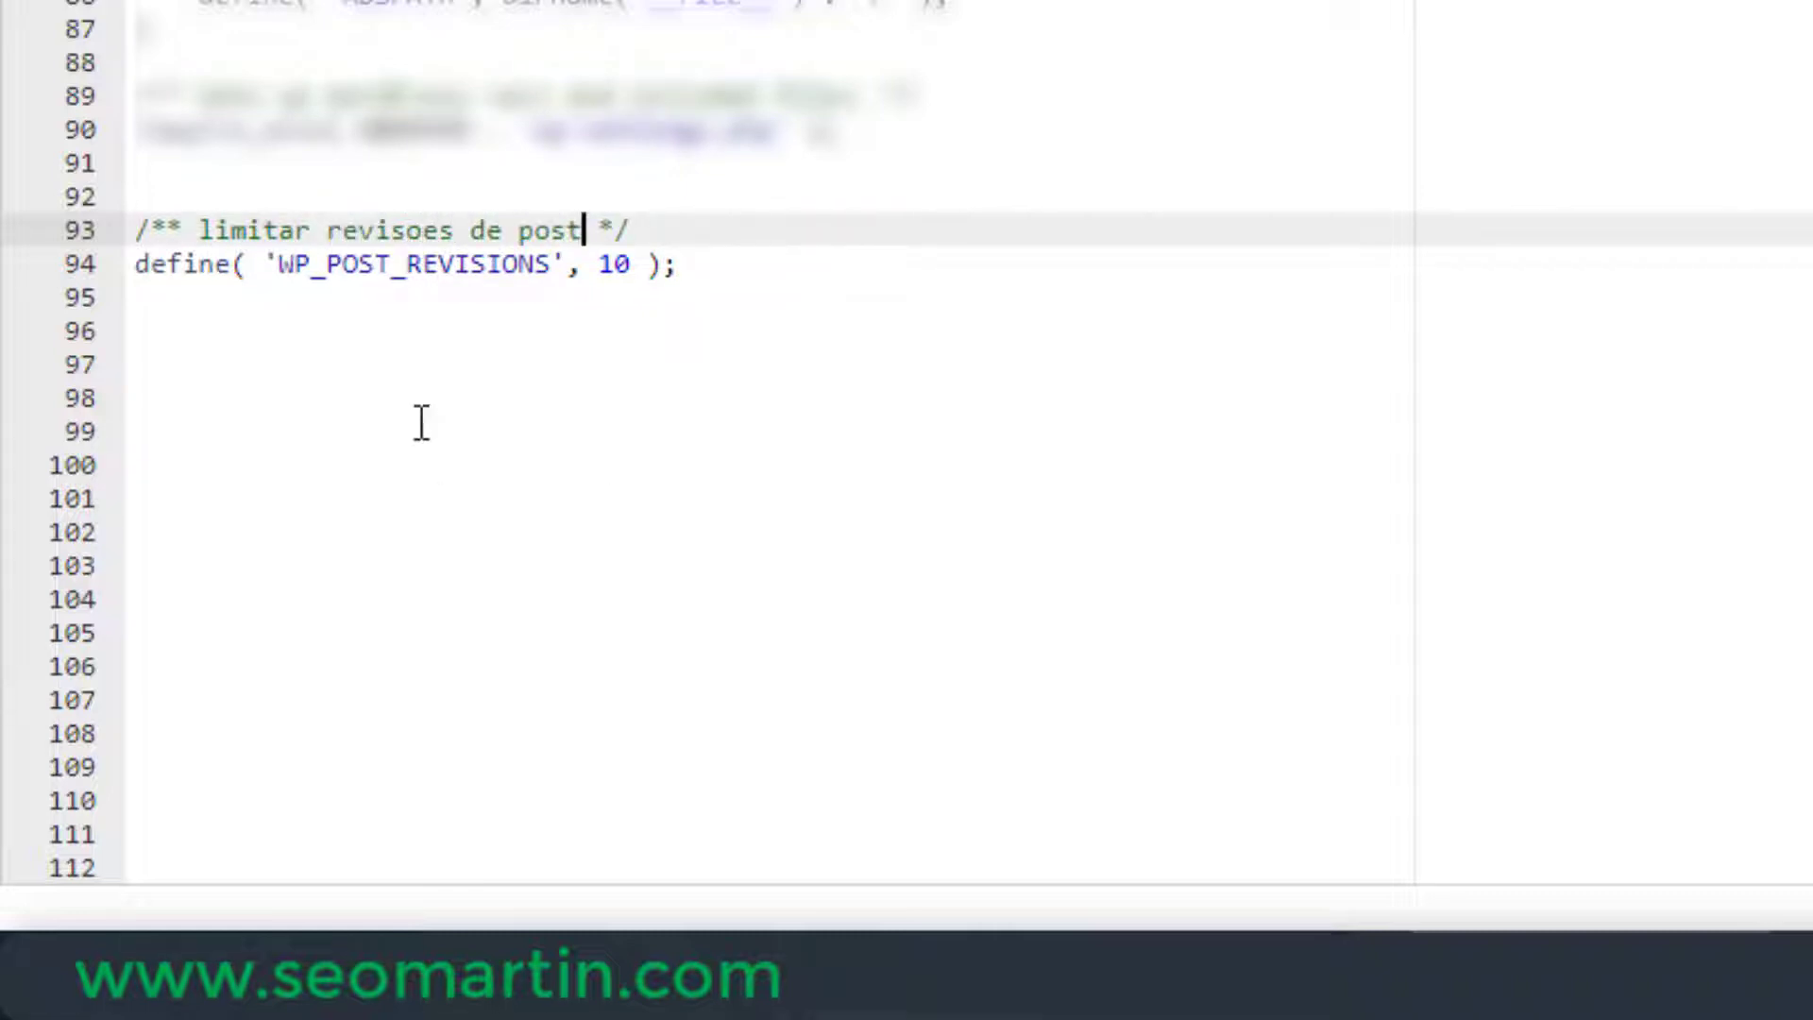
left_click(186, 268)
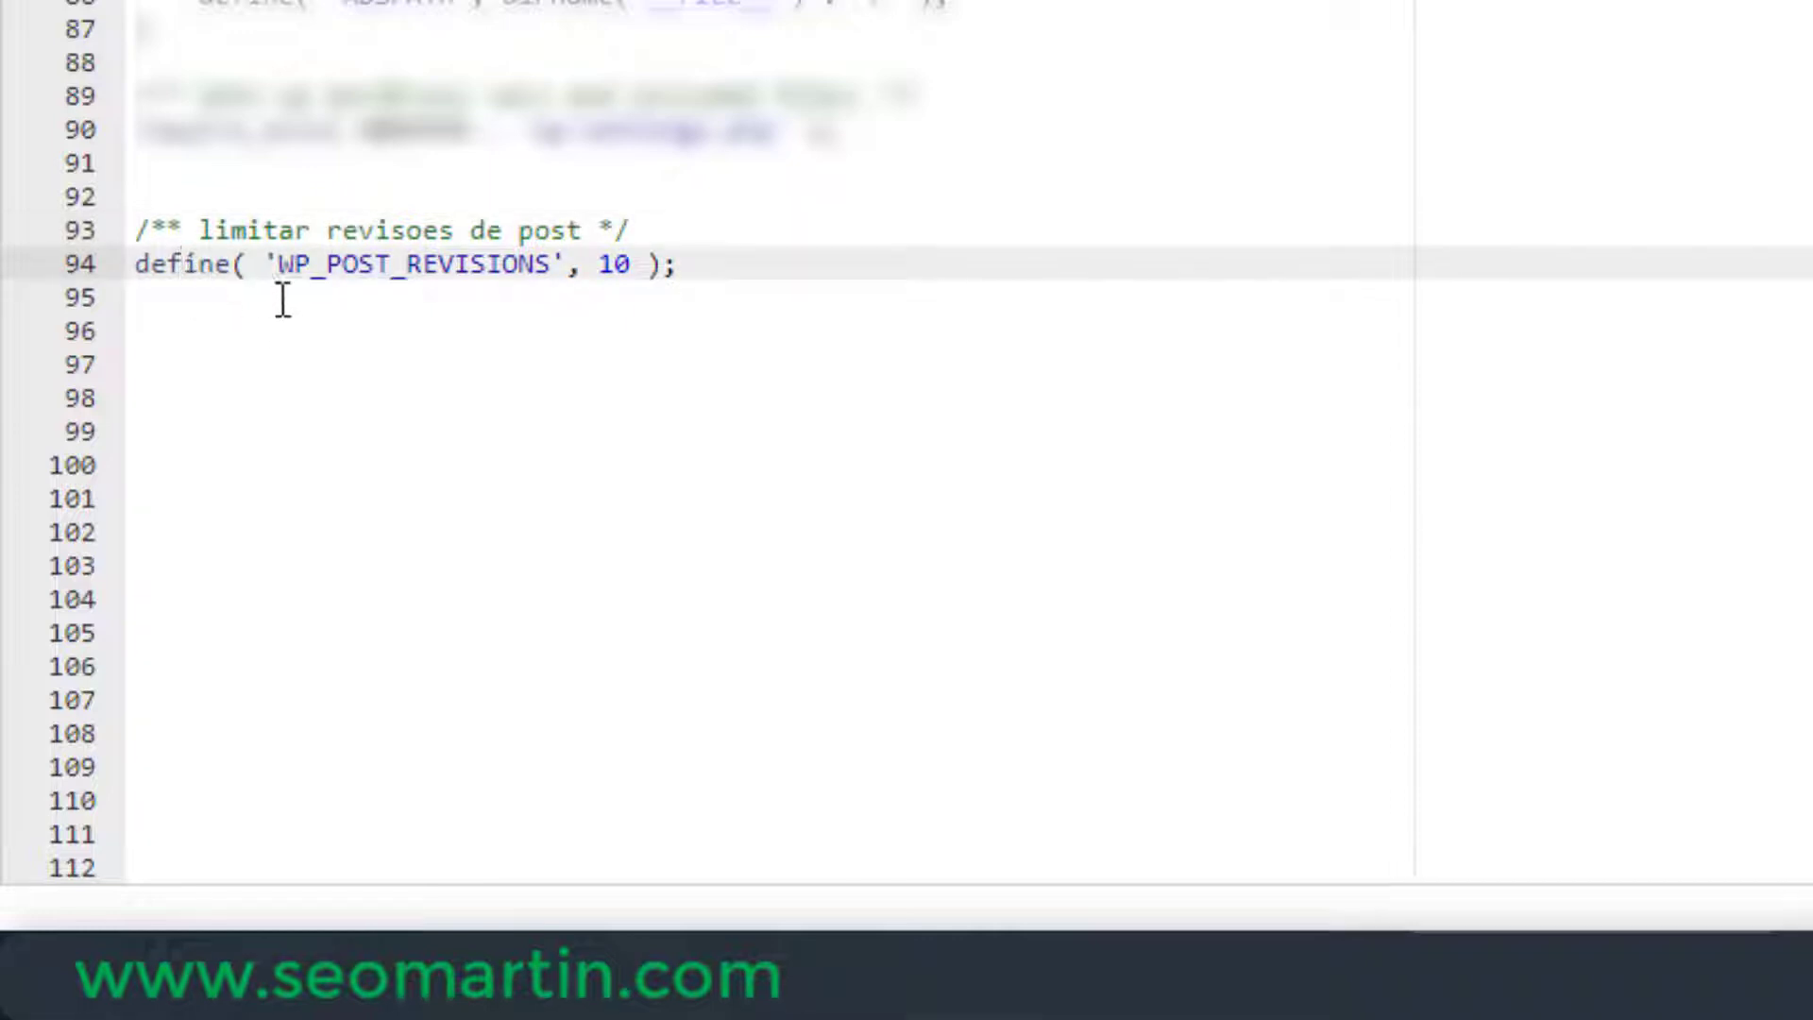
Set the WP_POST_REVISIONS value on line 94 to 3 and save wp-config.php
double_click(614, 265)
type("3")
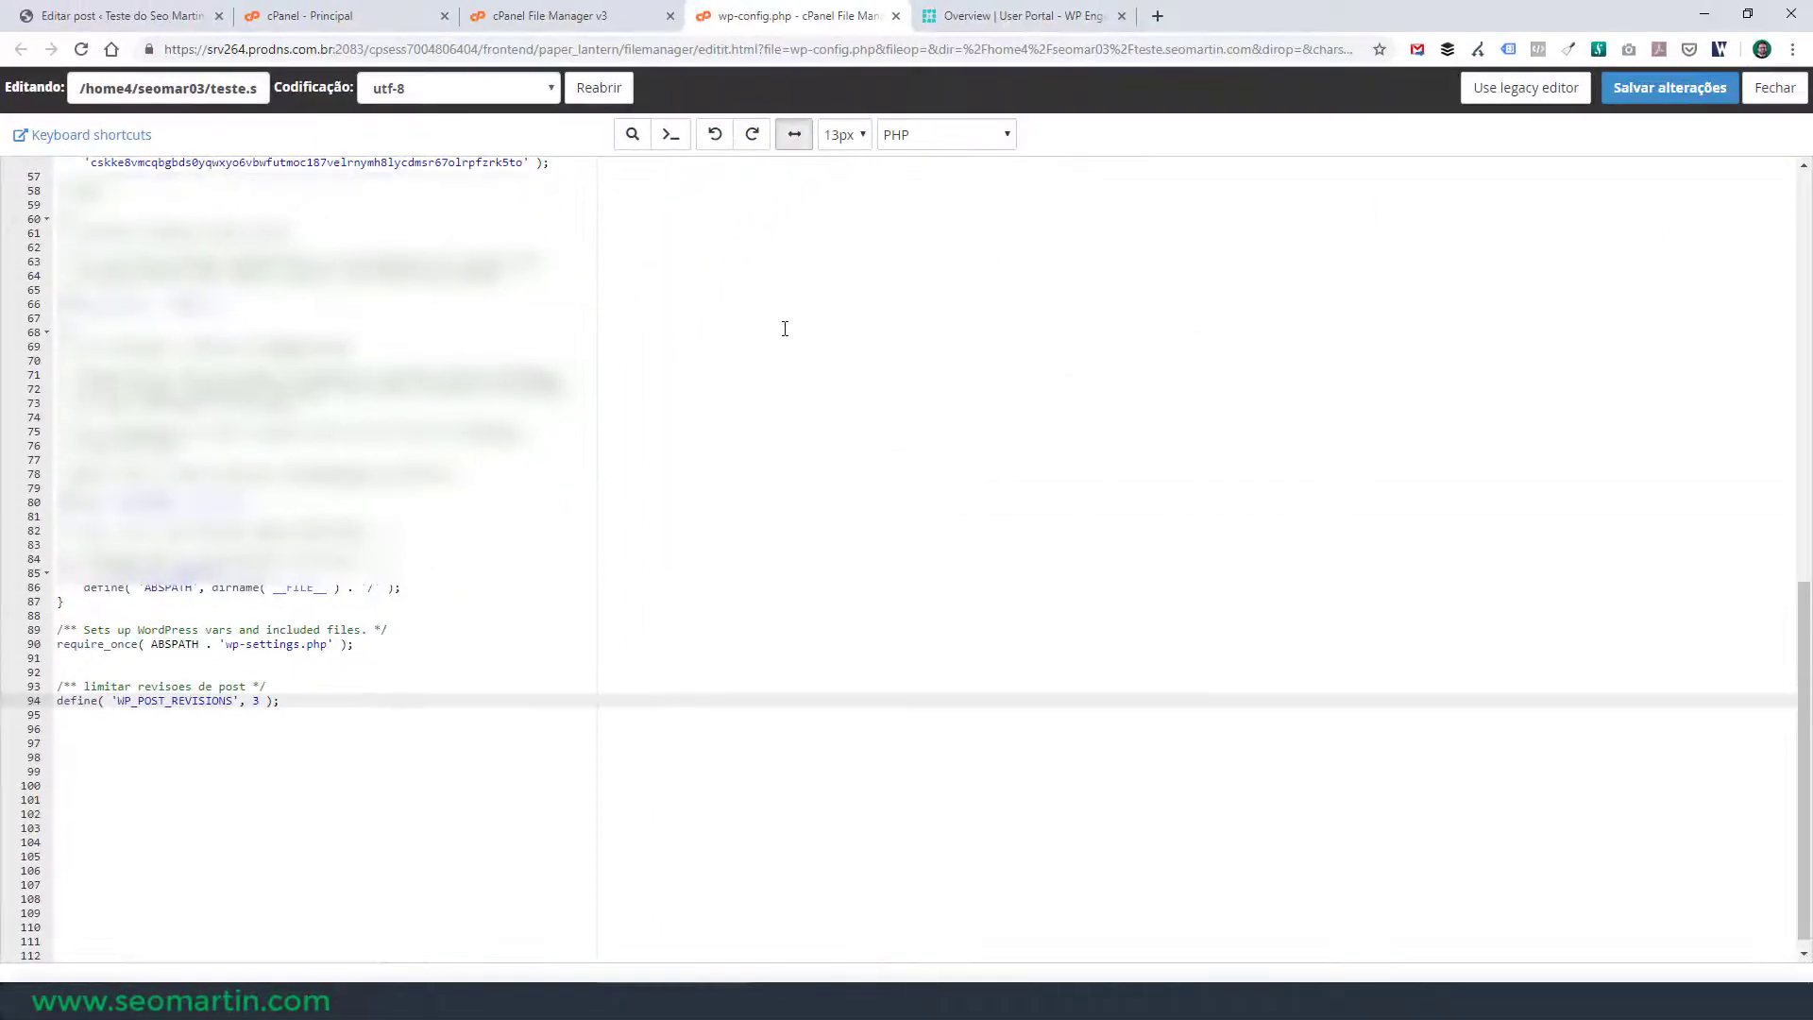
scroll(945, 311, "down", 1)
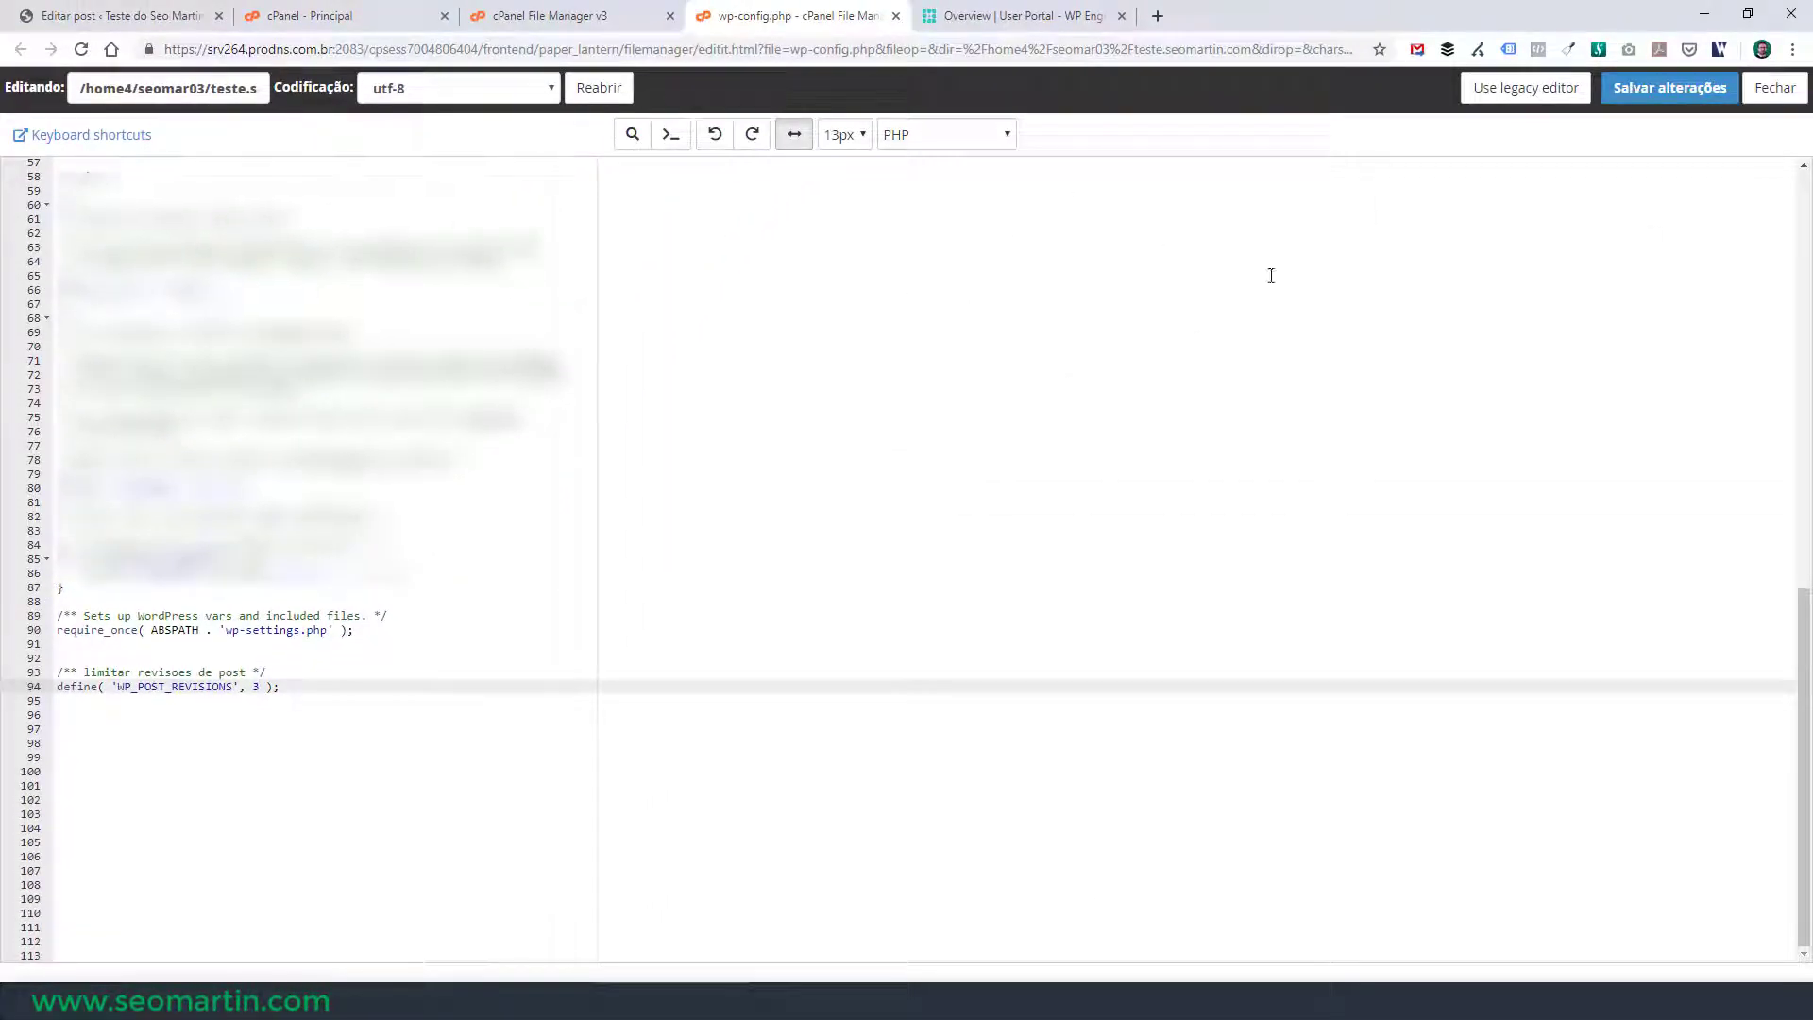
left_click(1679, 100)
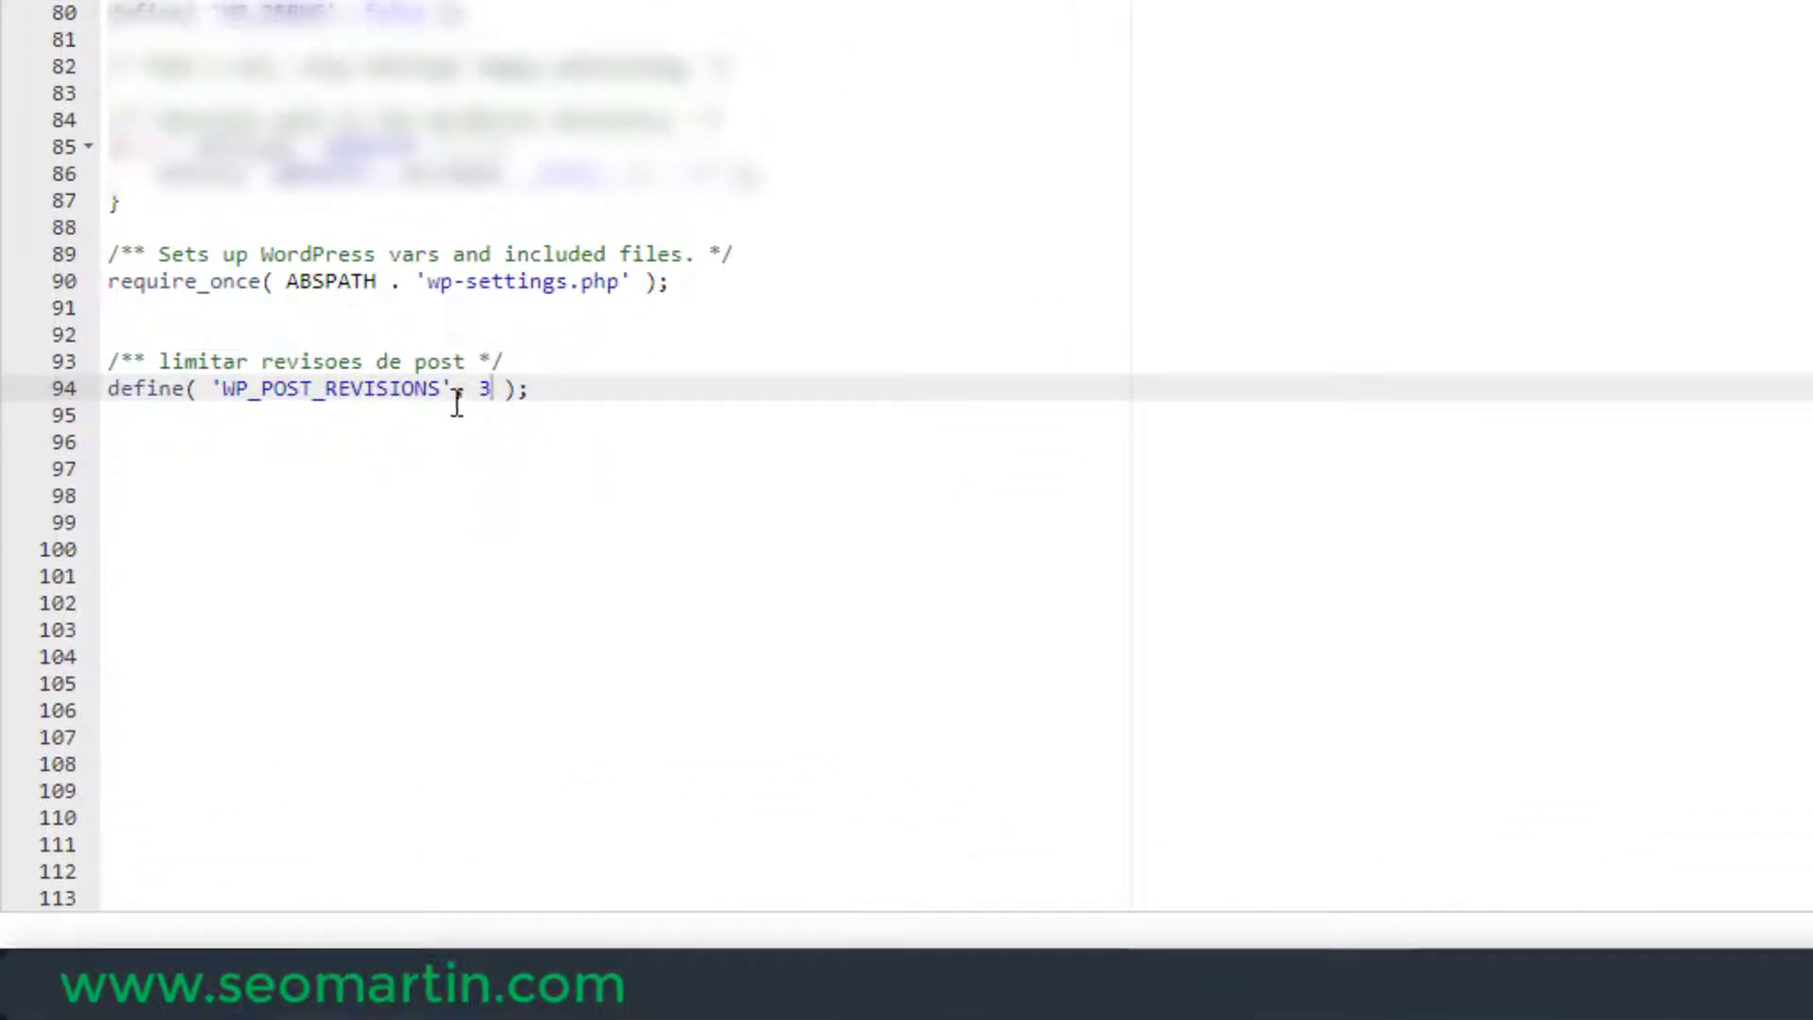
Replace the WP_POST_REVISIONS value on line 94 with False
double_click(484, 388)
type("0")
key("BackSpace")
type("False")
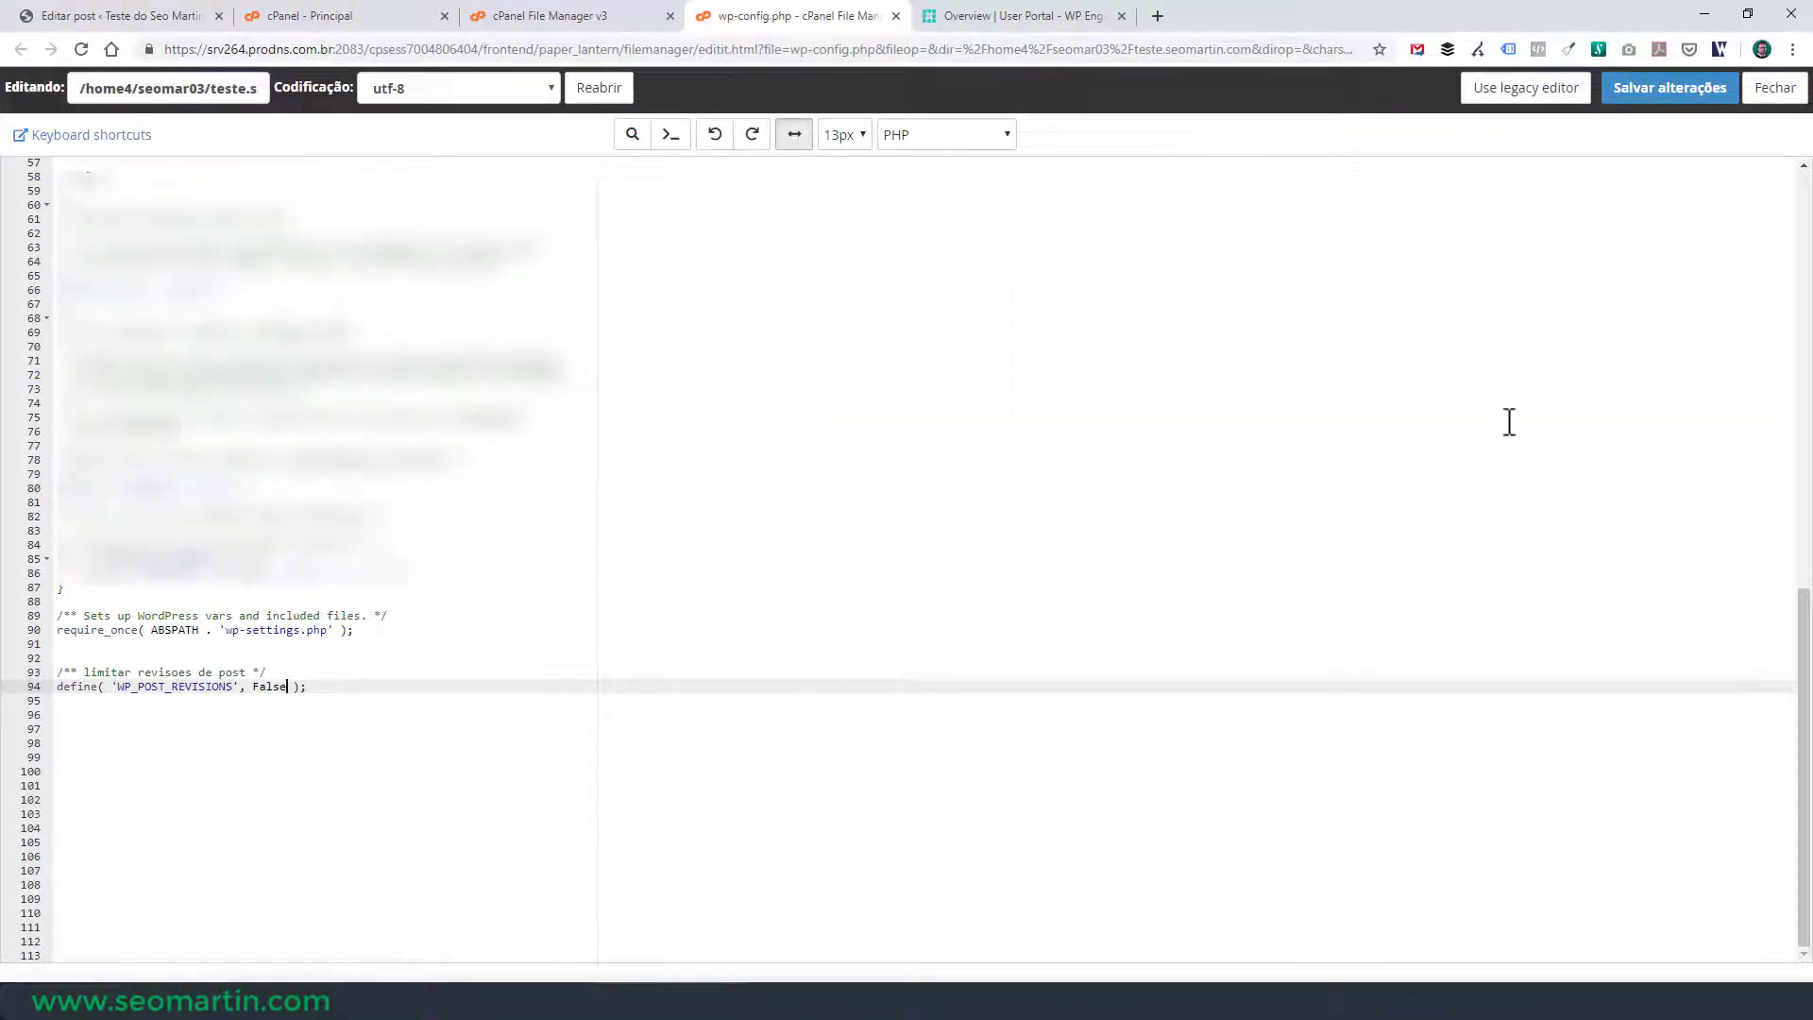
Set the WP_POST_REVISIONS value back to 3, save wp-config.php and close the editor
double_click(267, 687)
type("3")
left_click(1666, 99)
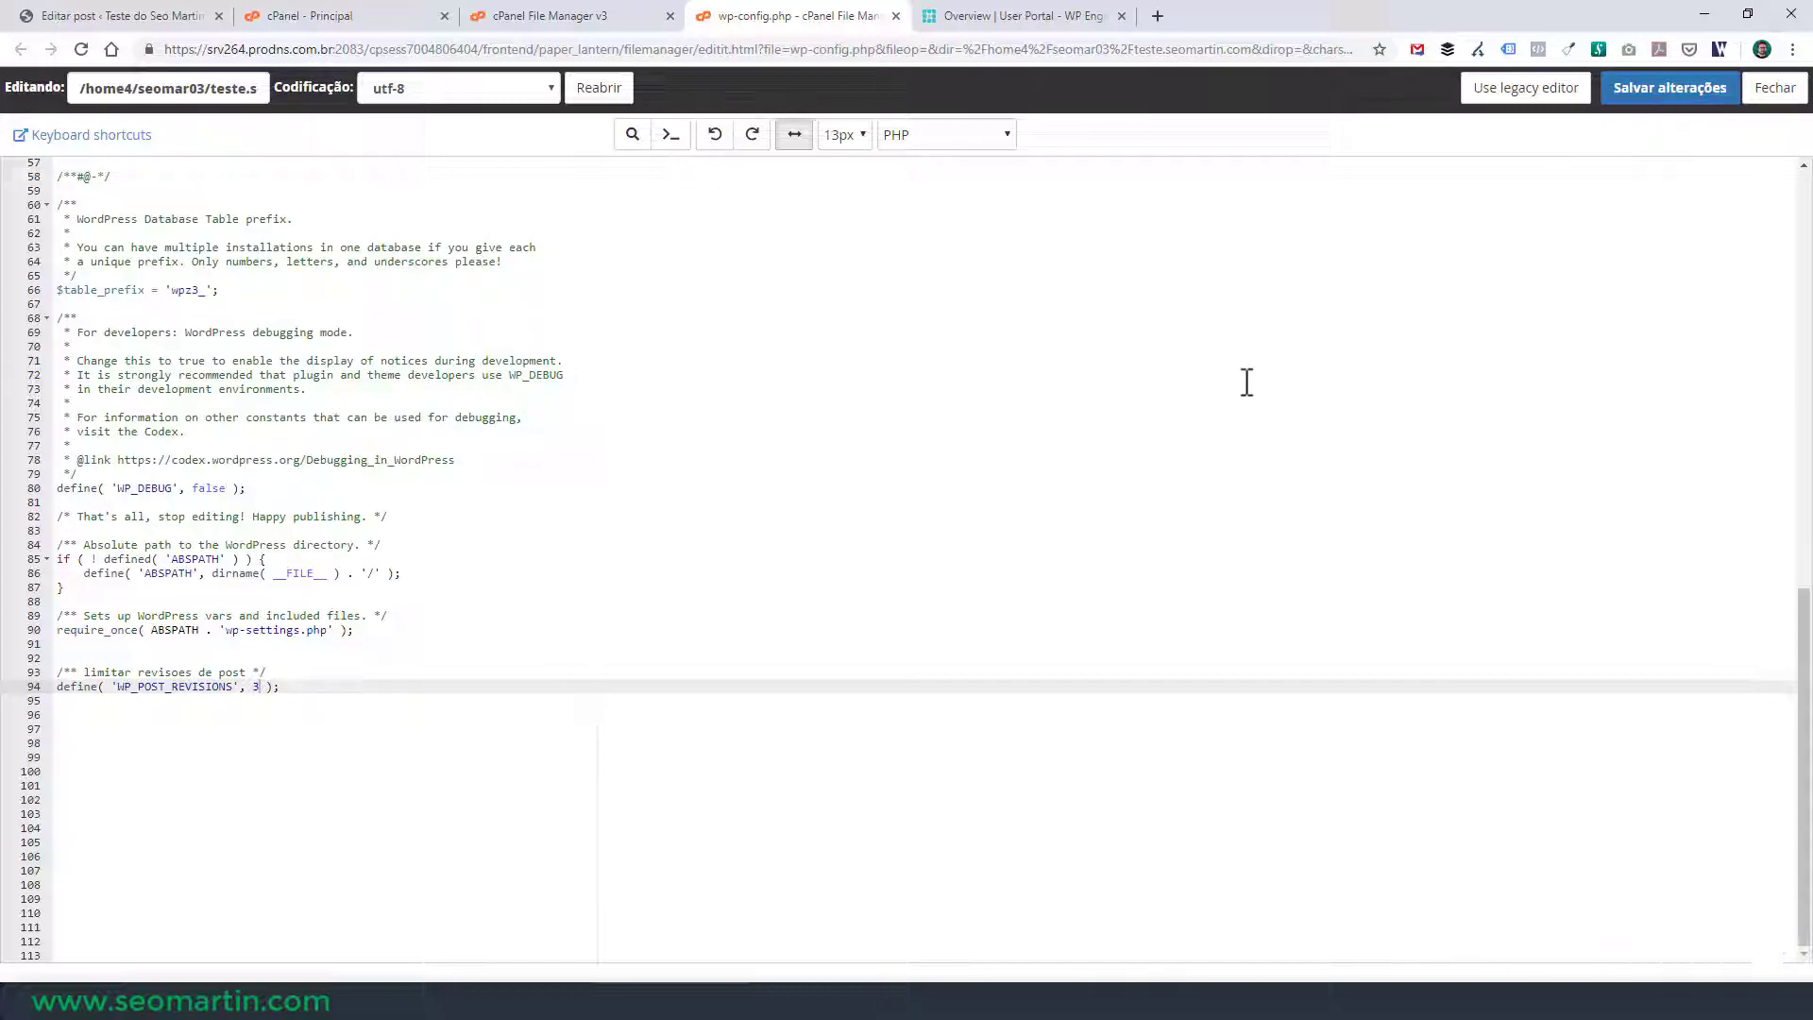
left_click(1777, 90)
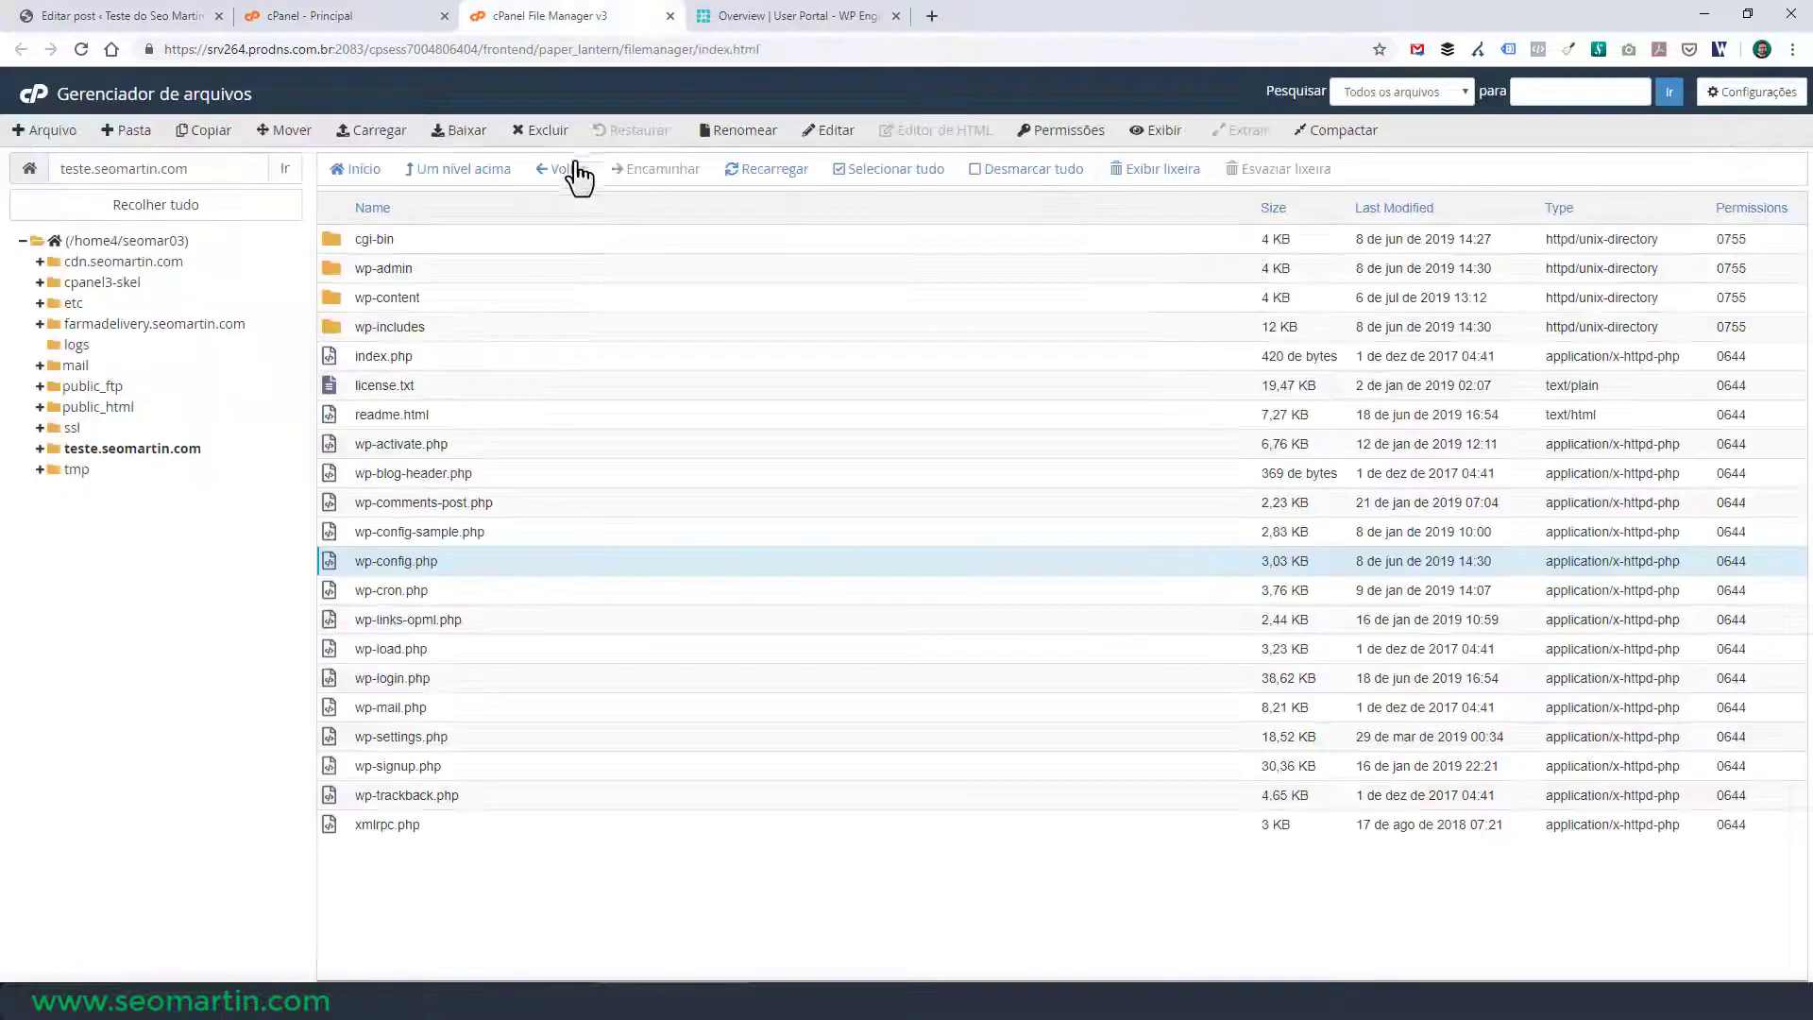
Switch to the WordPress admin, search for the "WP Revisions Control" plugin, and install and activate it
left_click(142, 16)
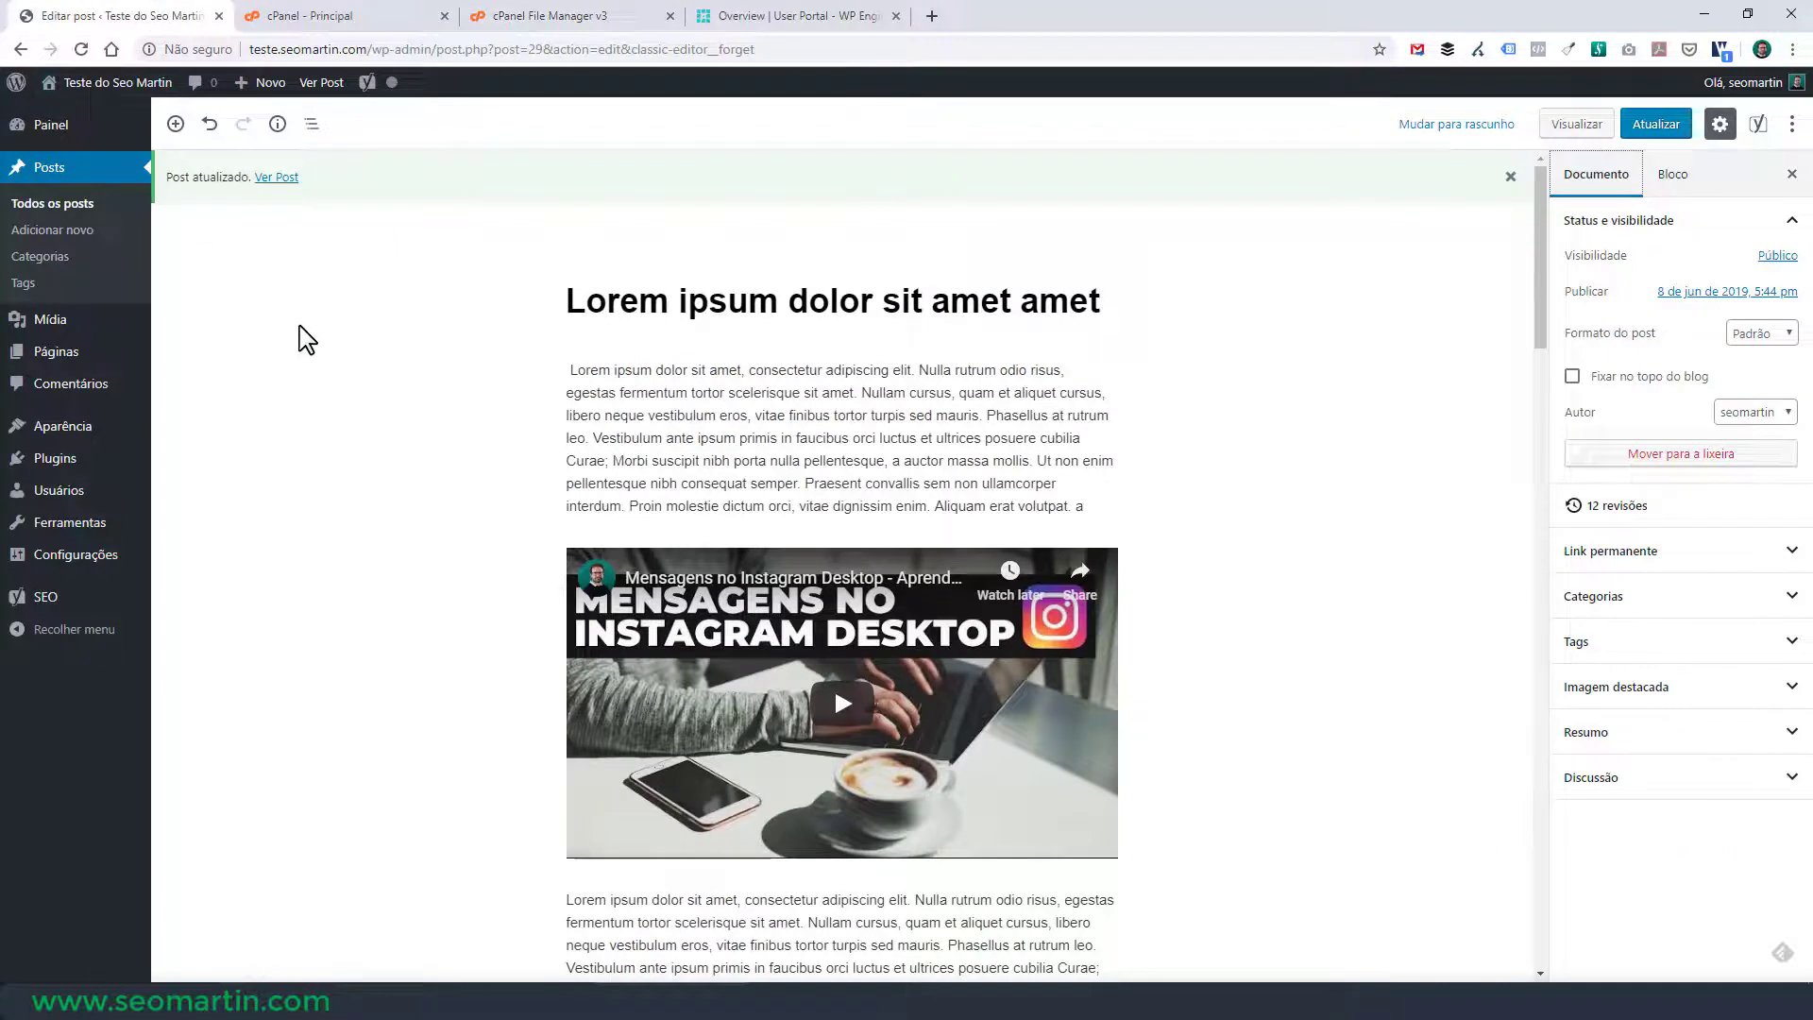
mouse_move(124, 464)
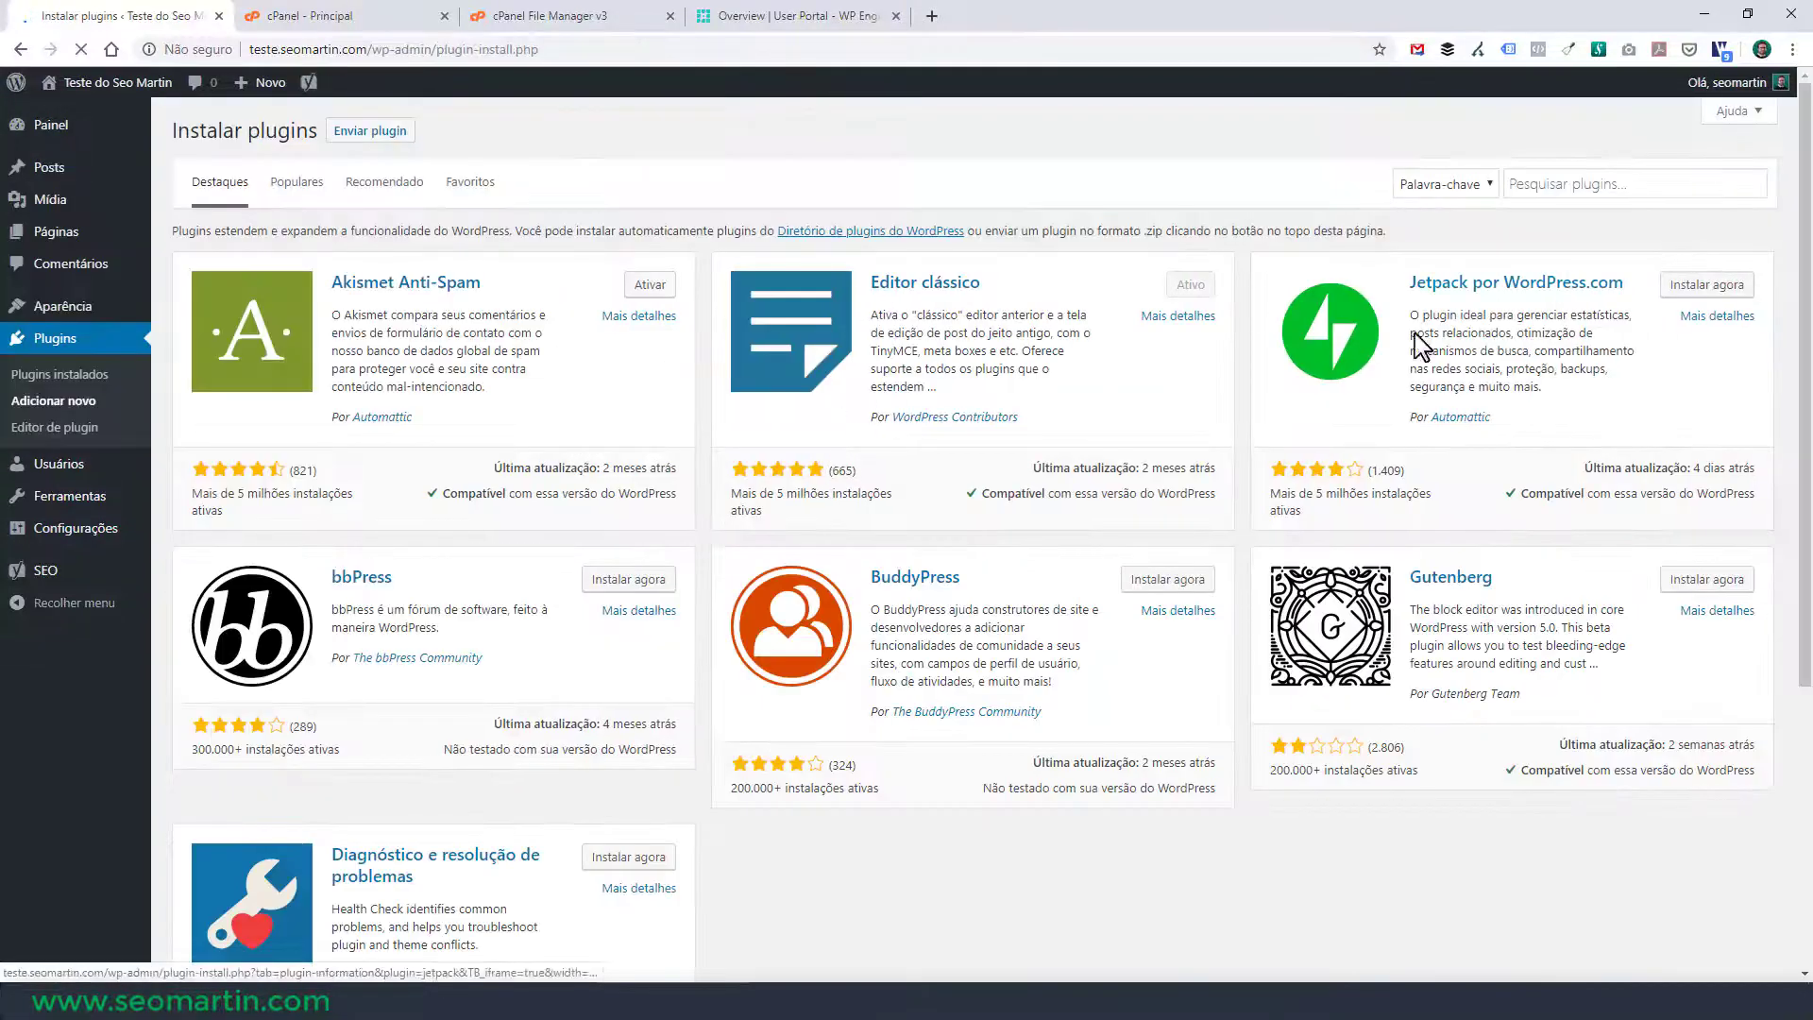
left_click(1592, 182)
type("WP Revisions Control")
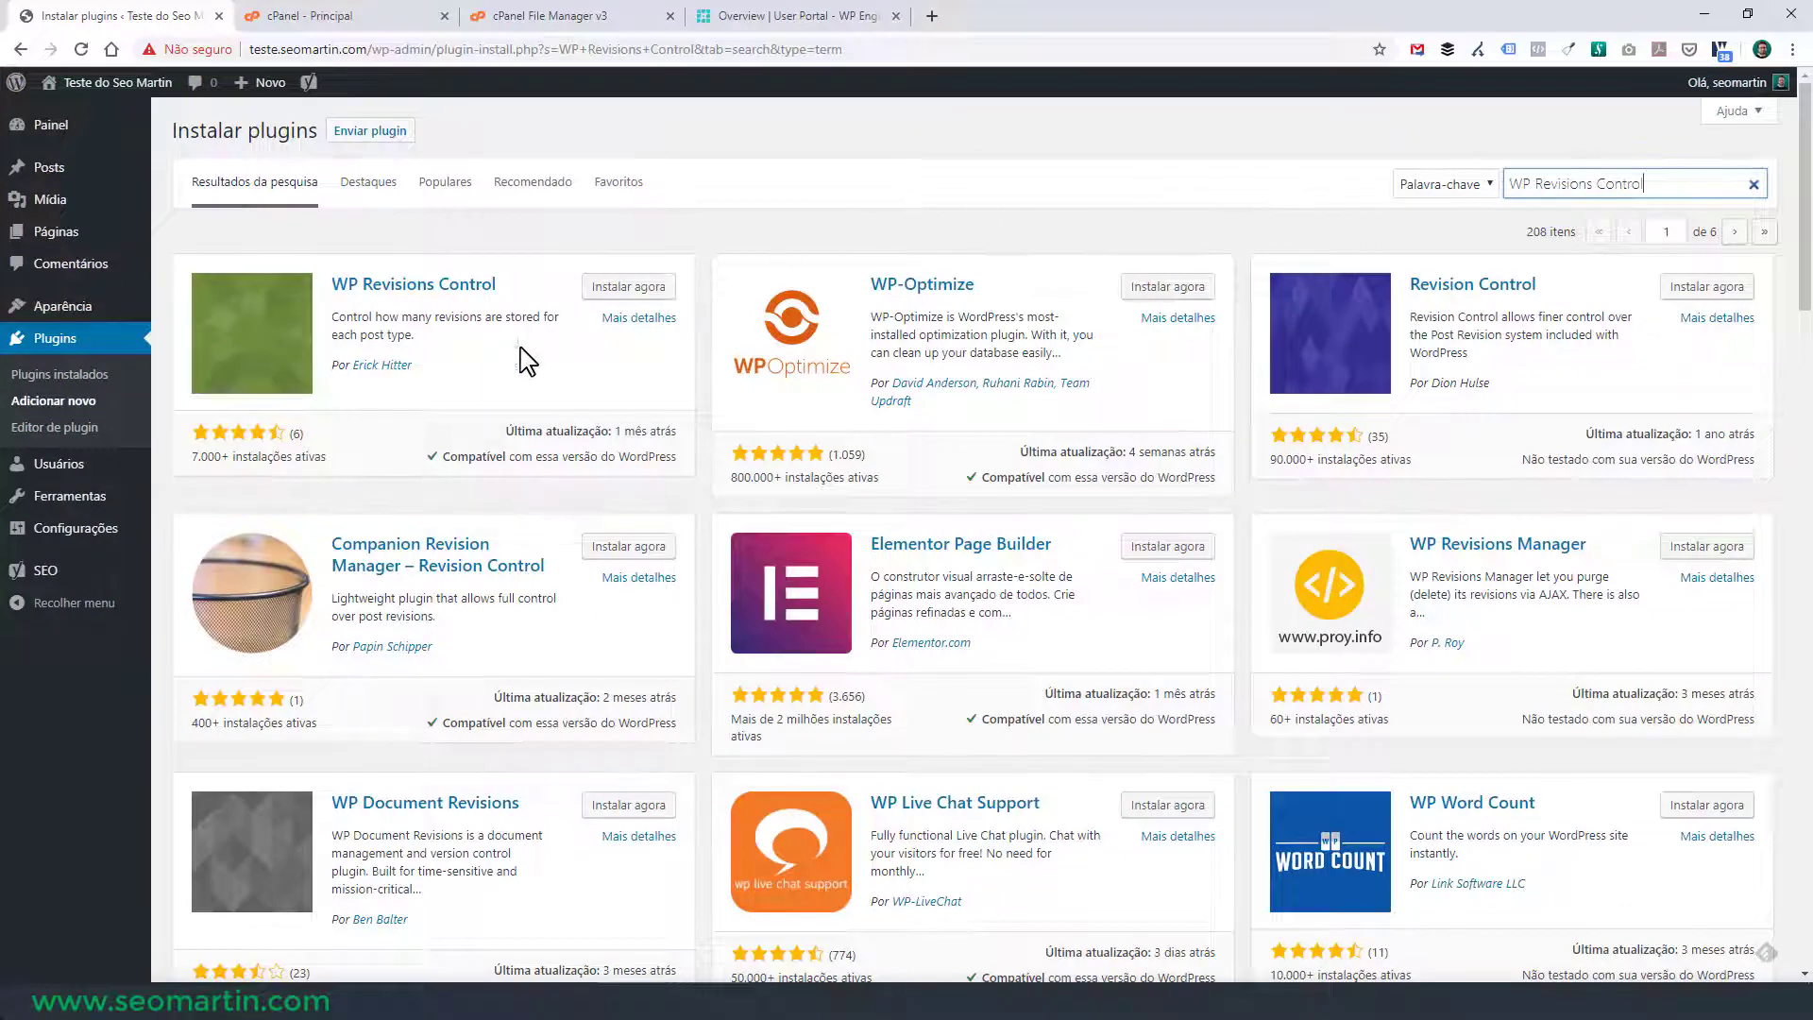
left_click(638, 300)
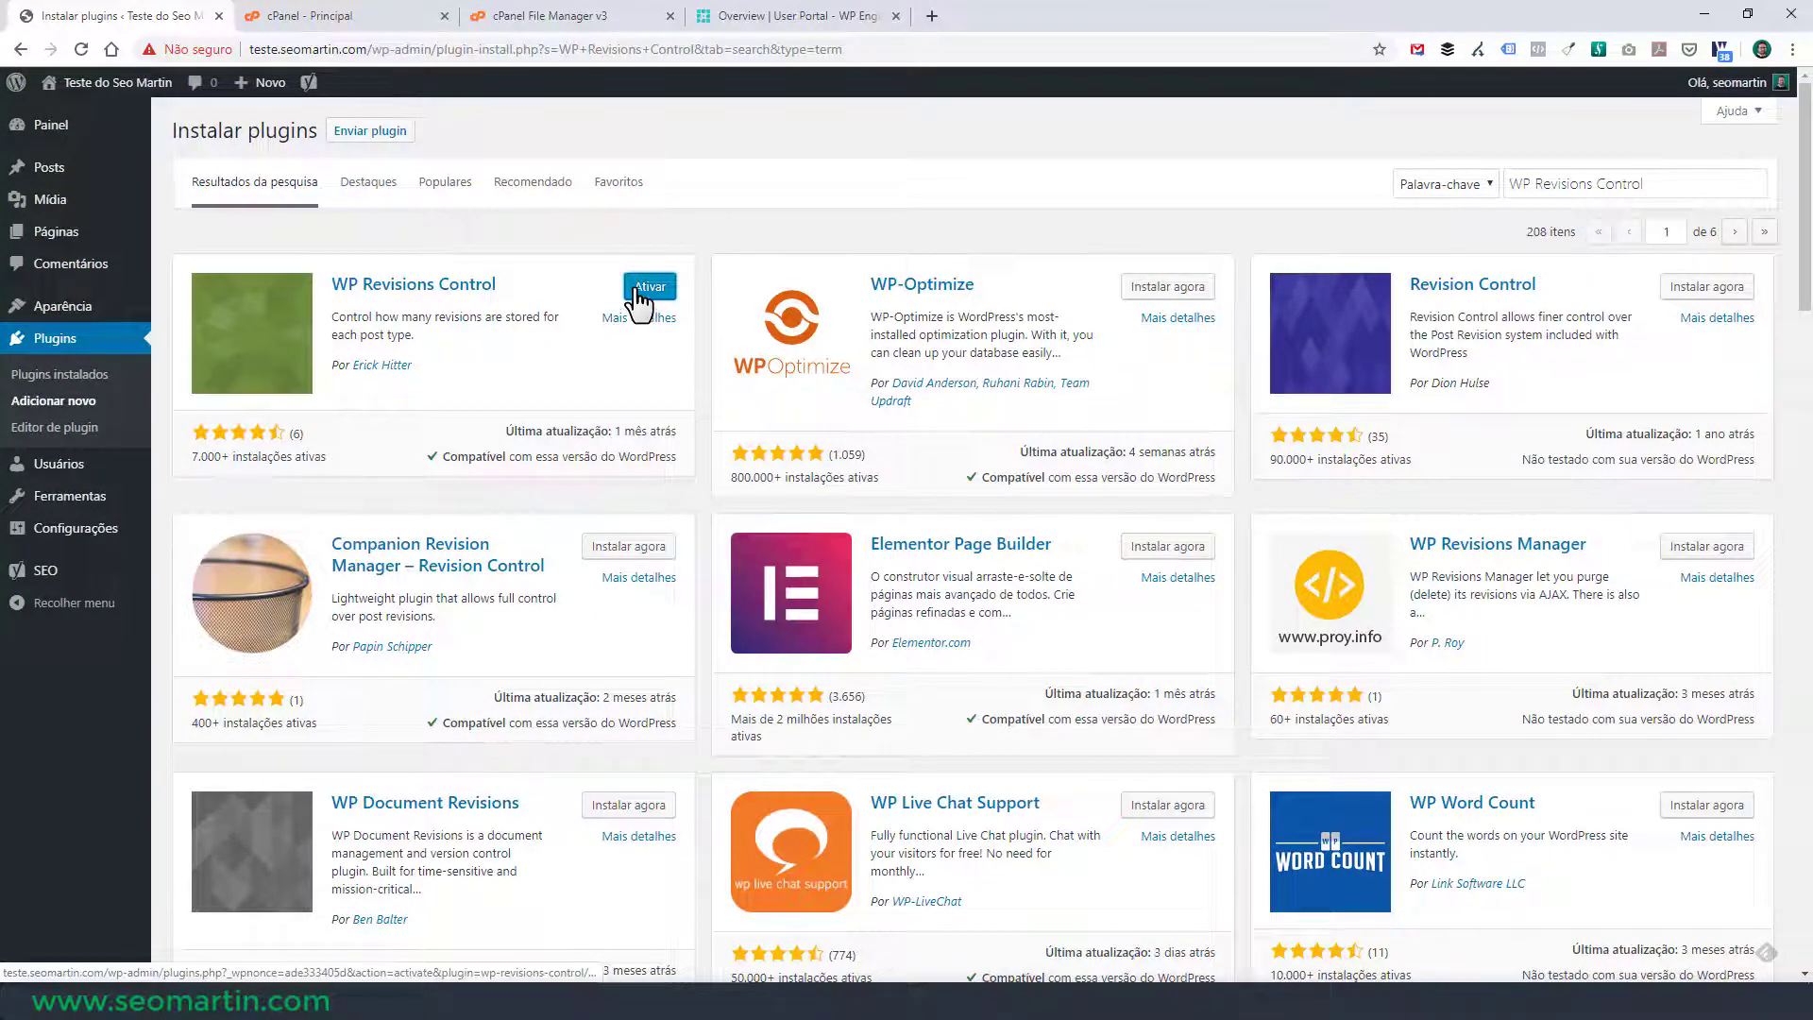
left_click(652, 292)
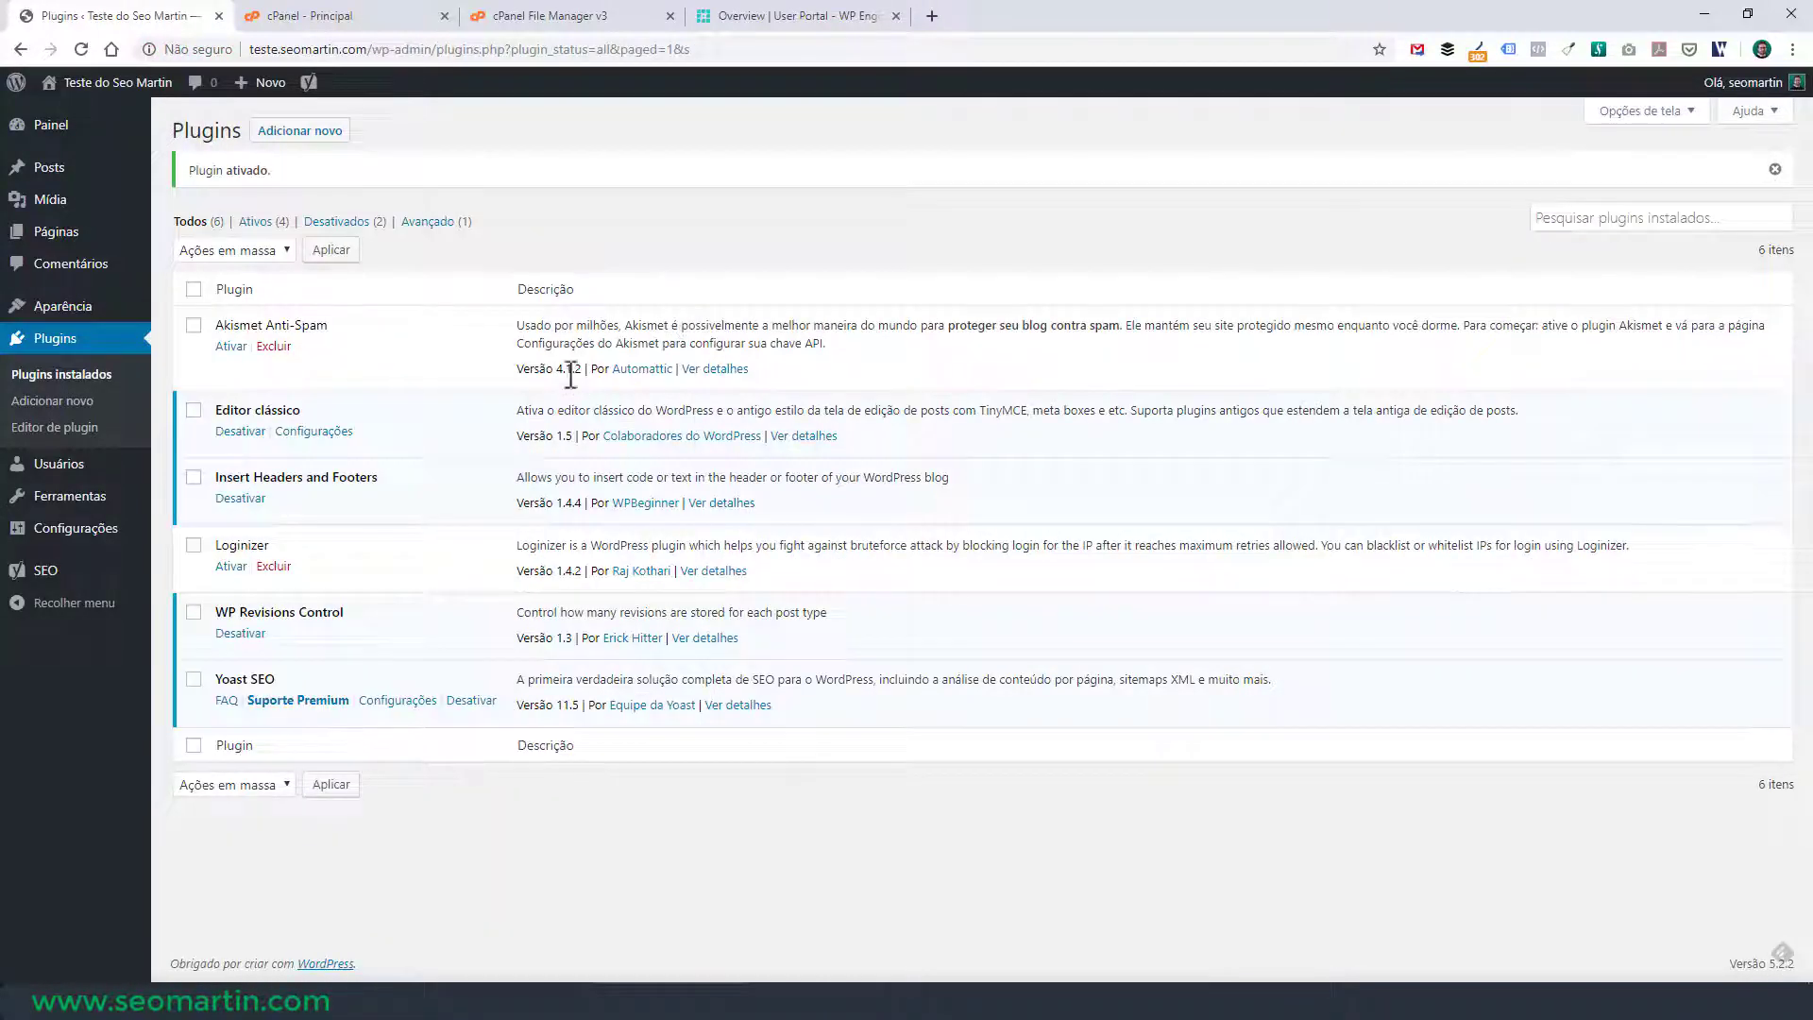
In the writing settings, limit WP Revisions Control to 3 revisions for Posts and 2 for Páginas, and save the changes
mouse_move(95, 546)
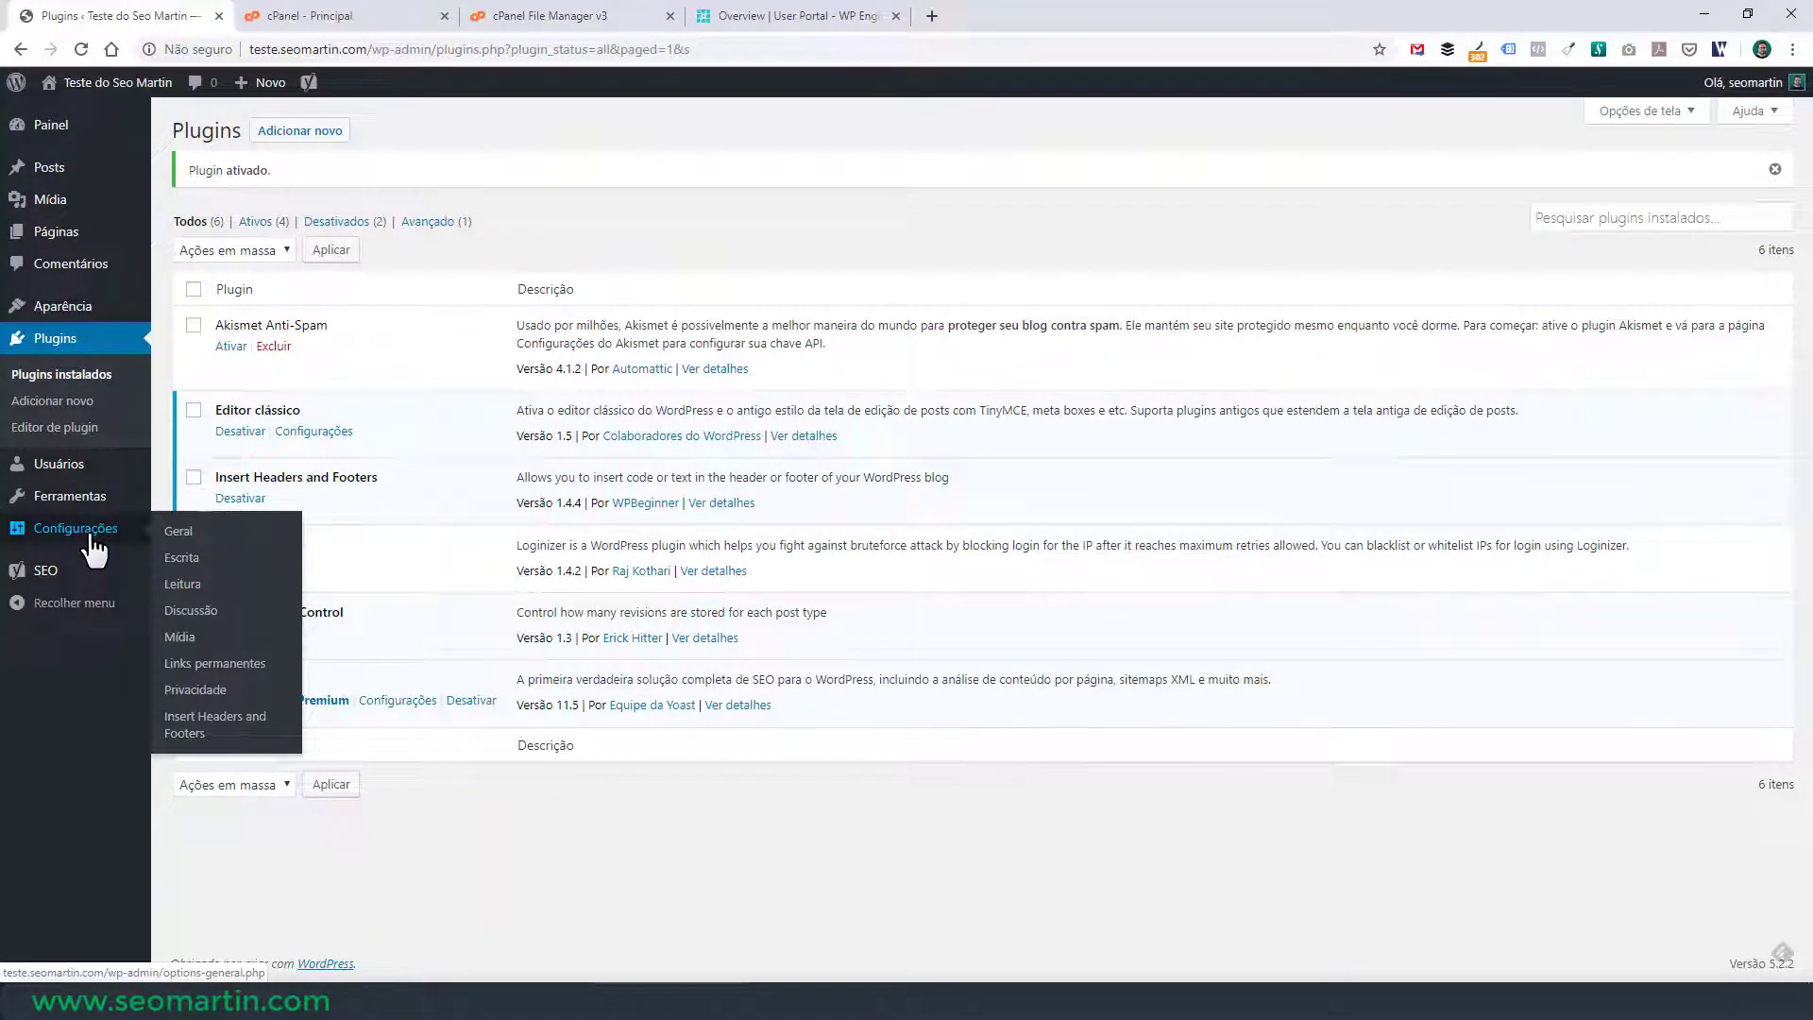
left_click(186, 559)
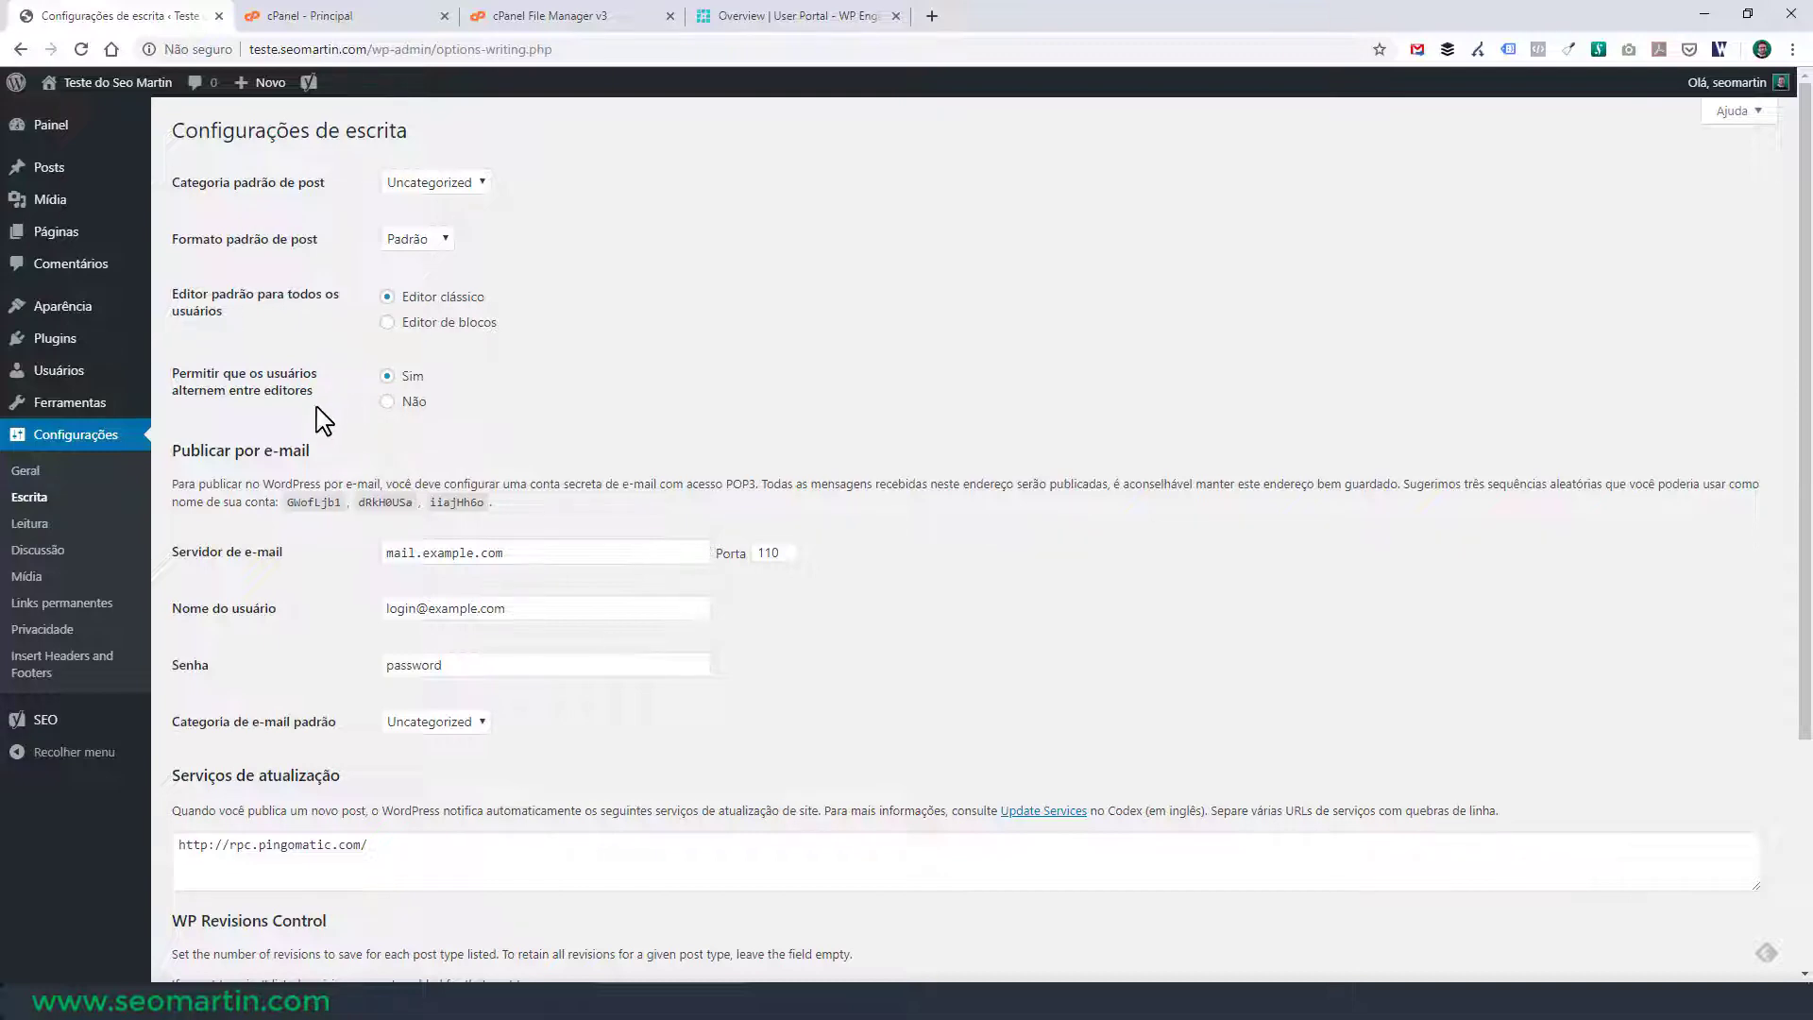
scroll(310, 562, "down", 3)
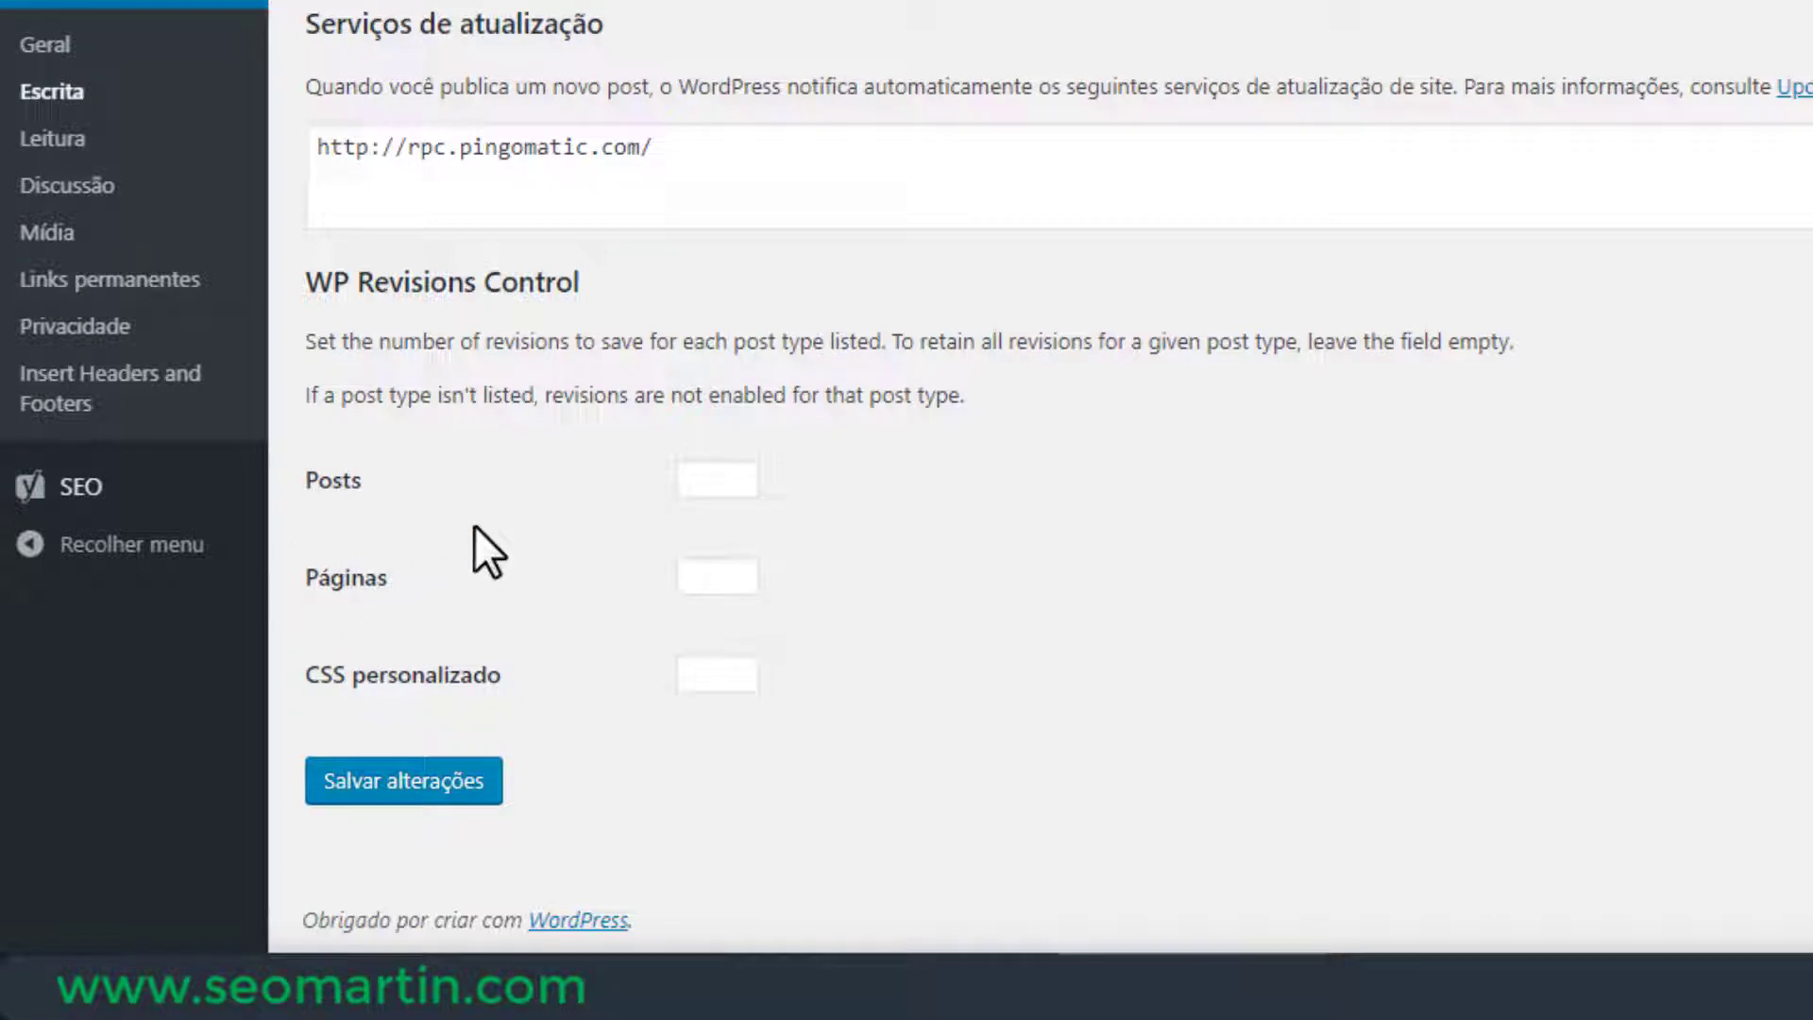
left_click(706, 486)
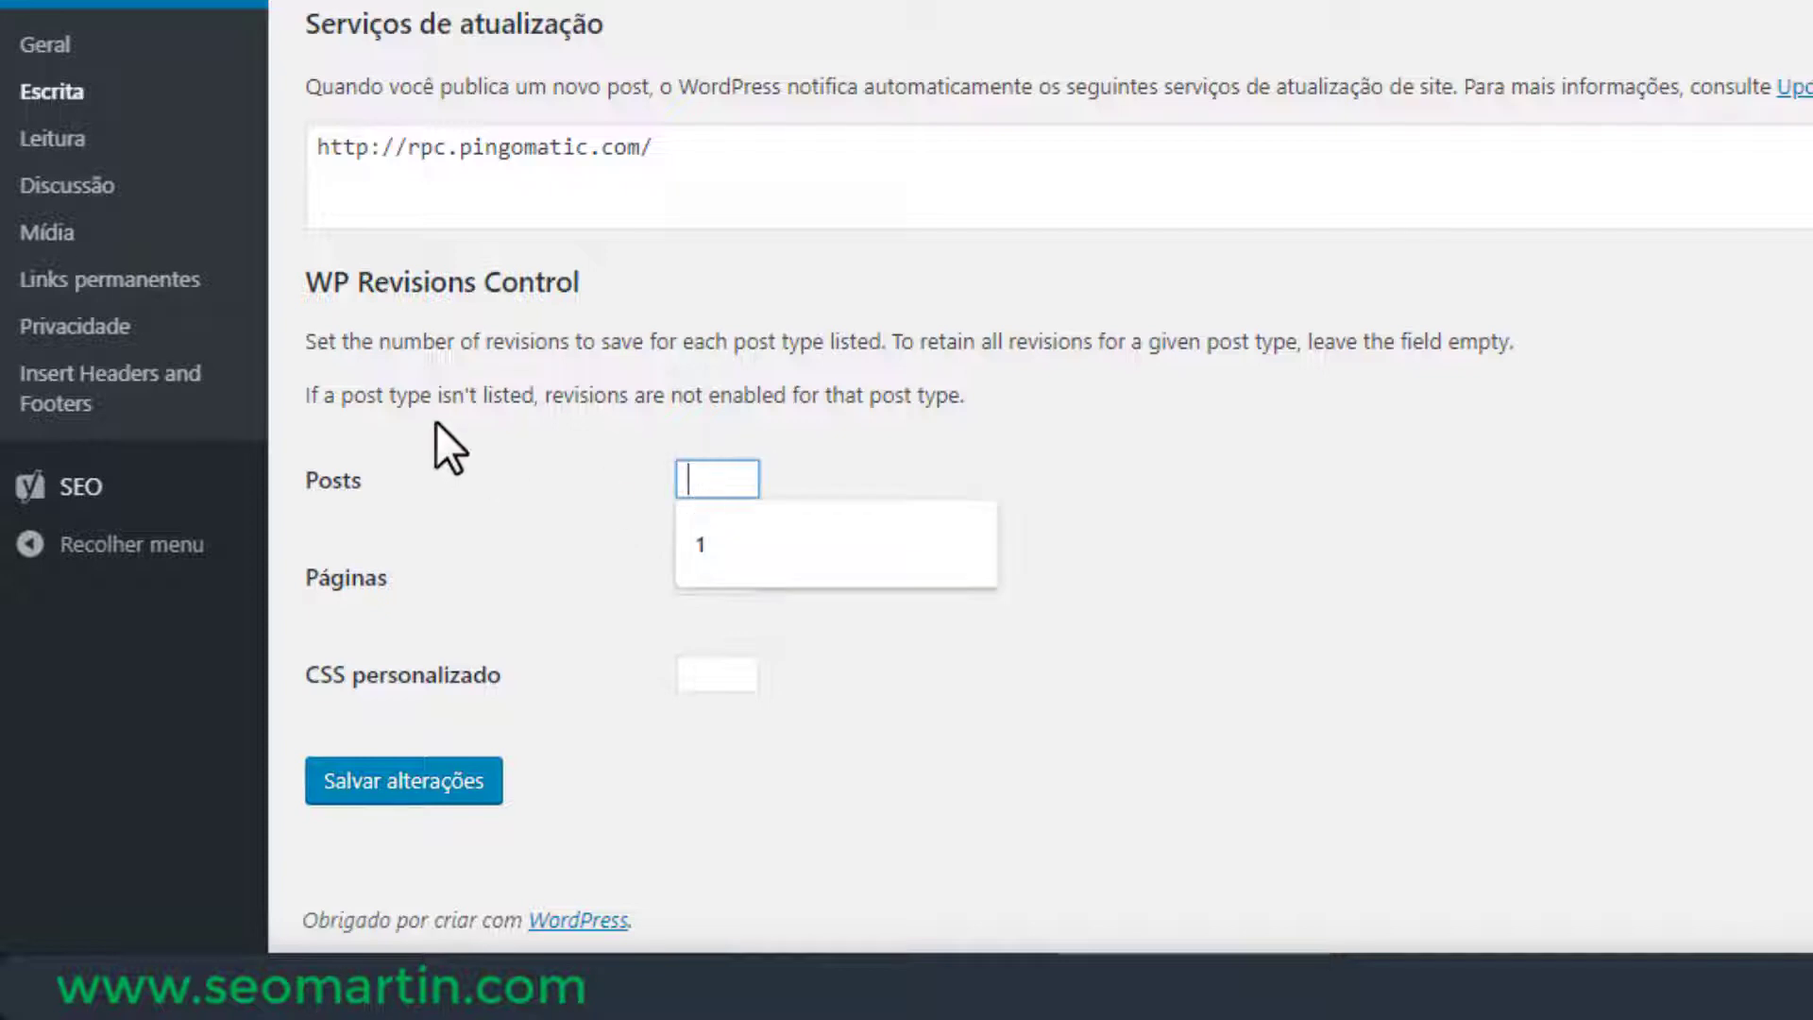
type("3")
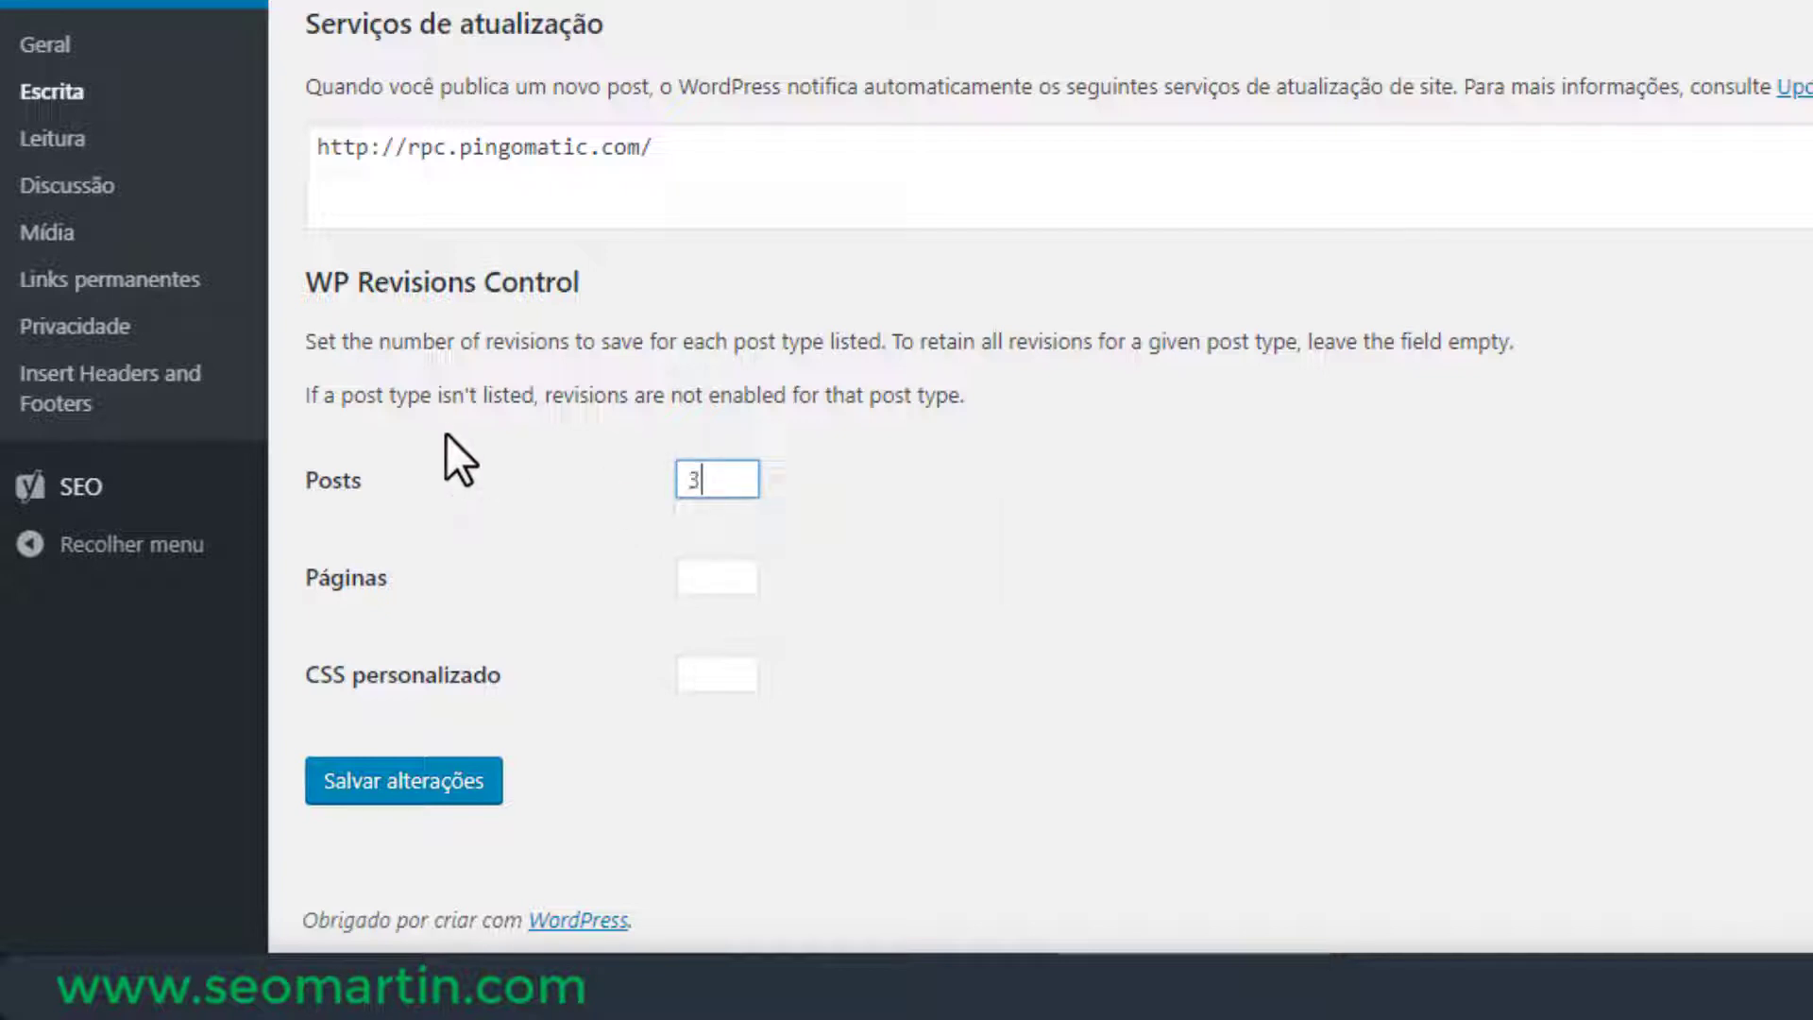
left_click(744, 577)
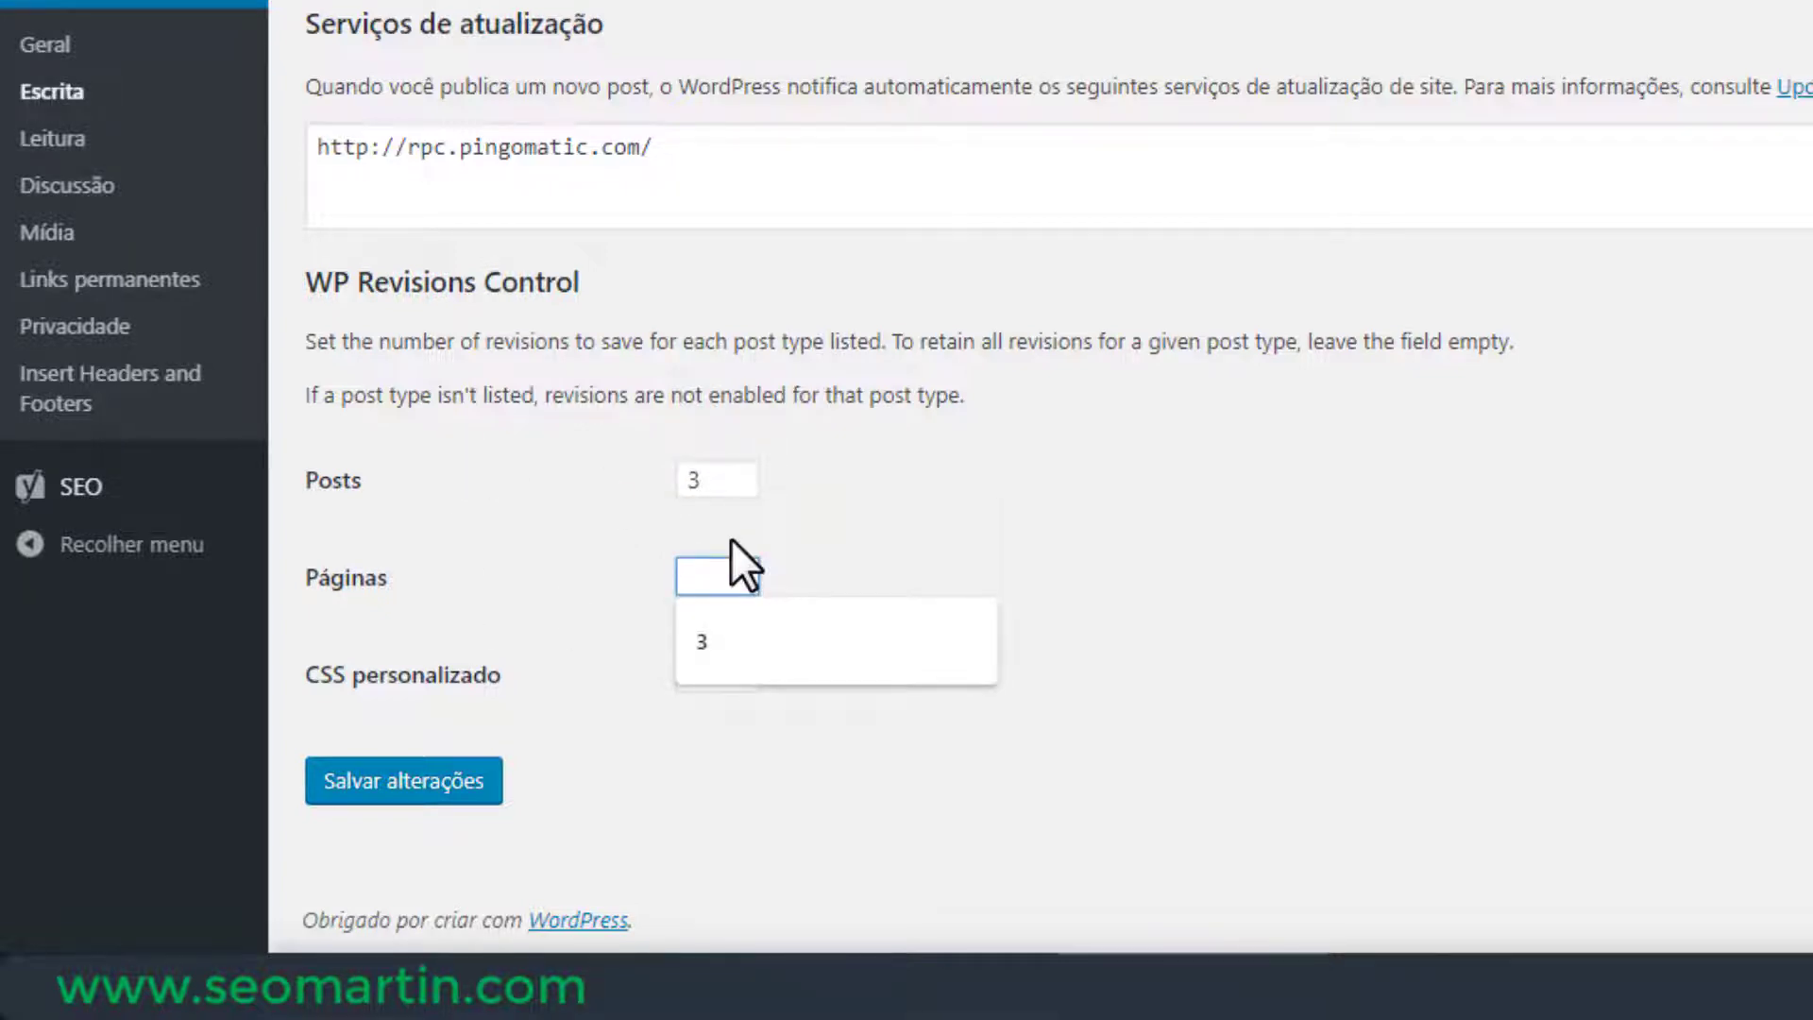
type("2")
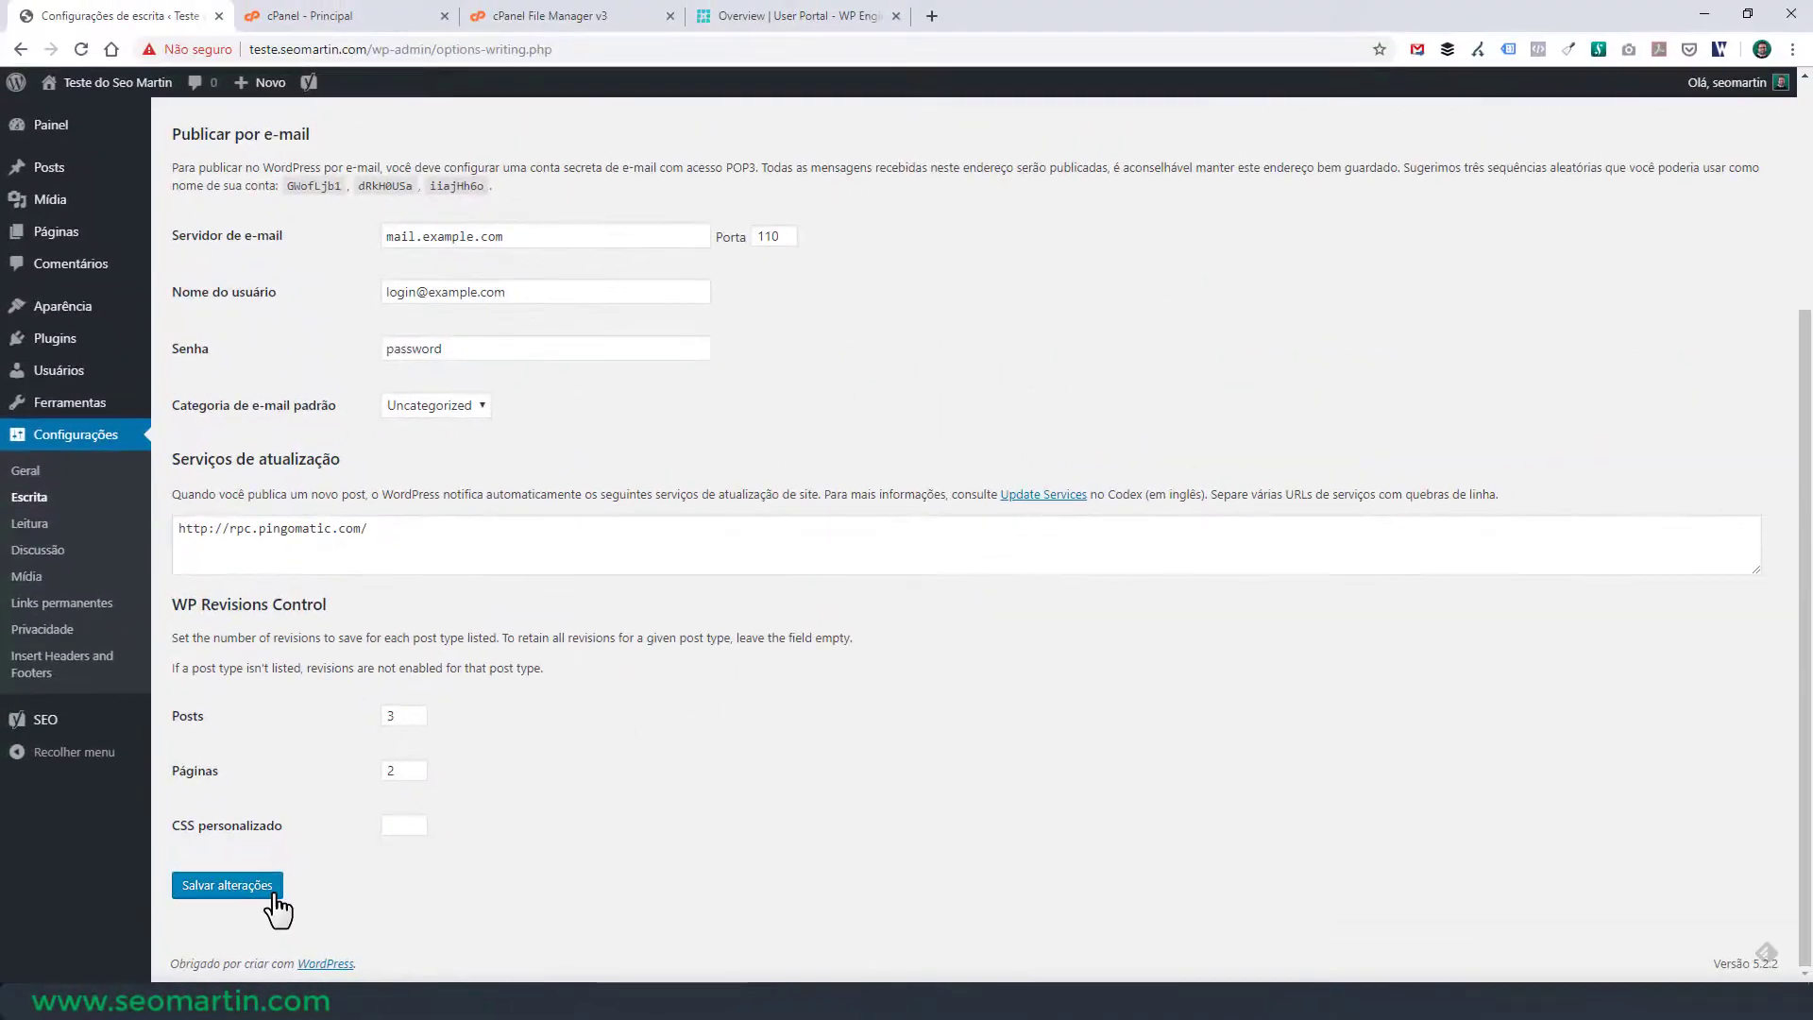
left_click(275, 897)
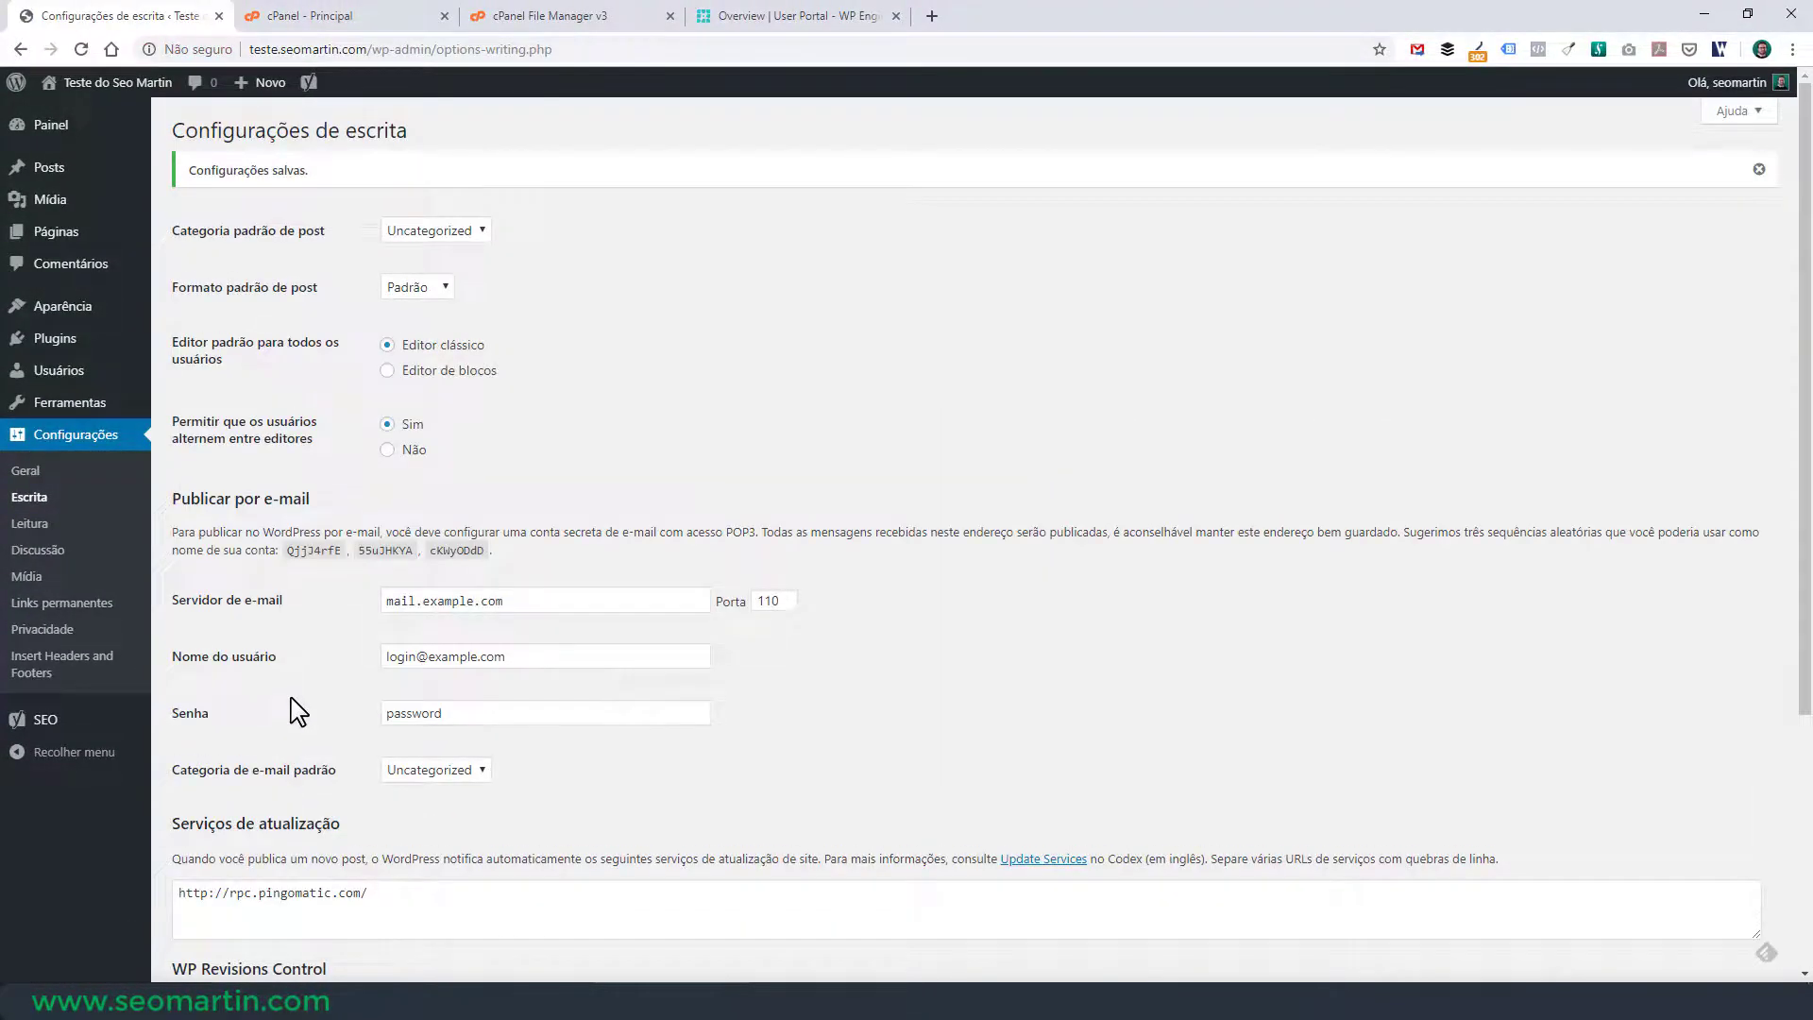
scroll(299, 713, "down", 4)
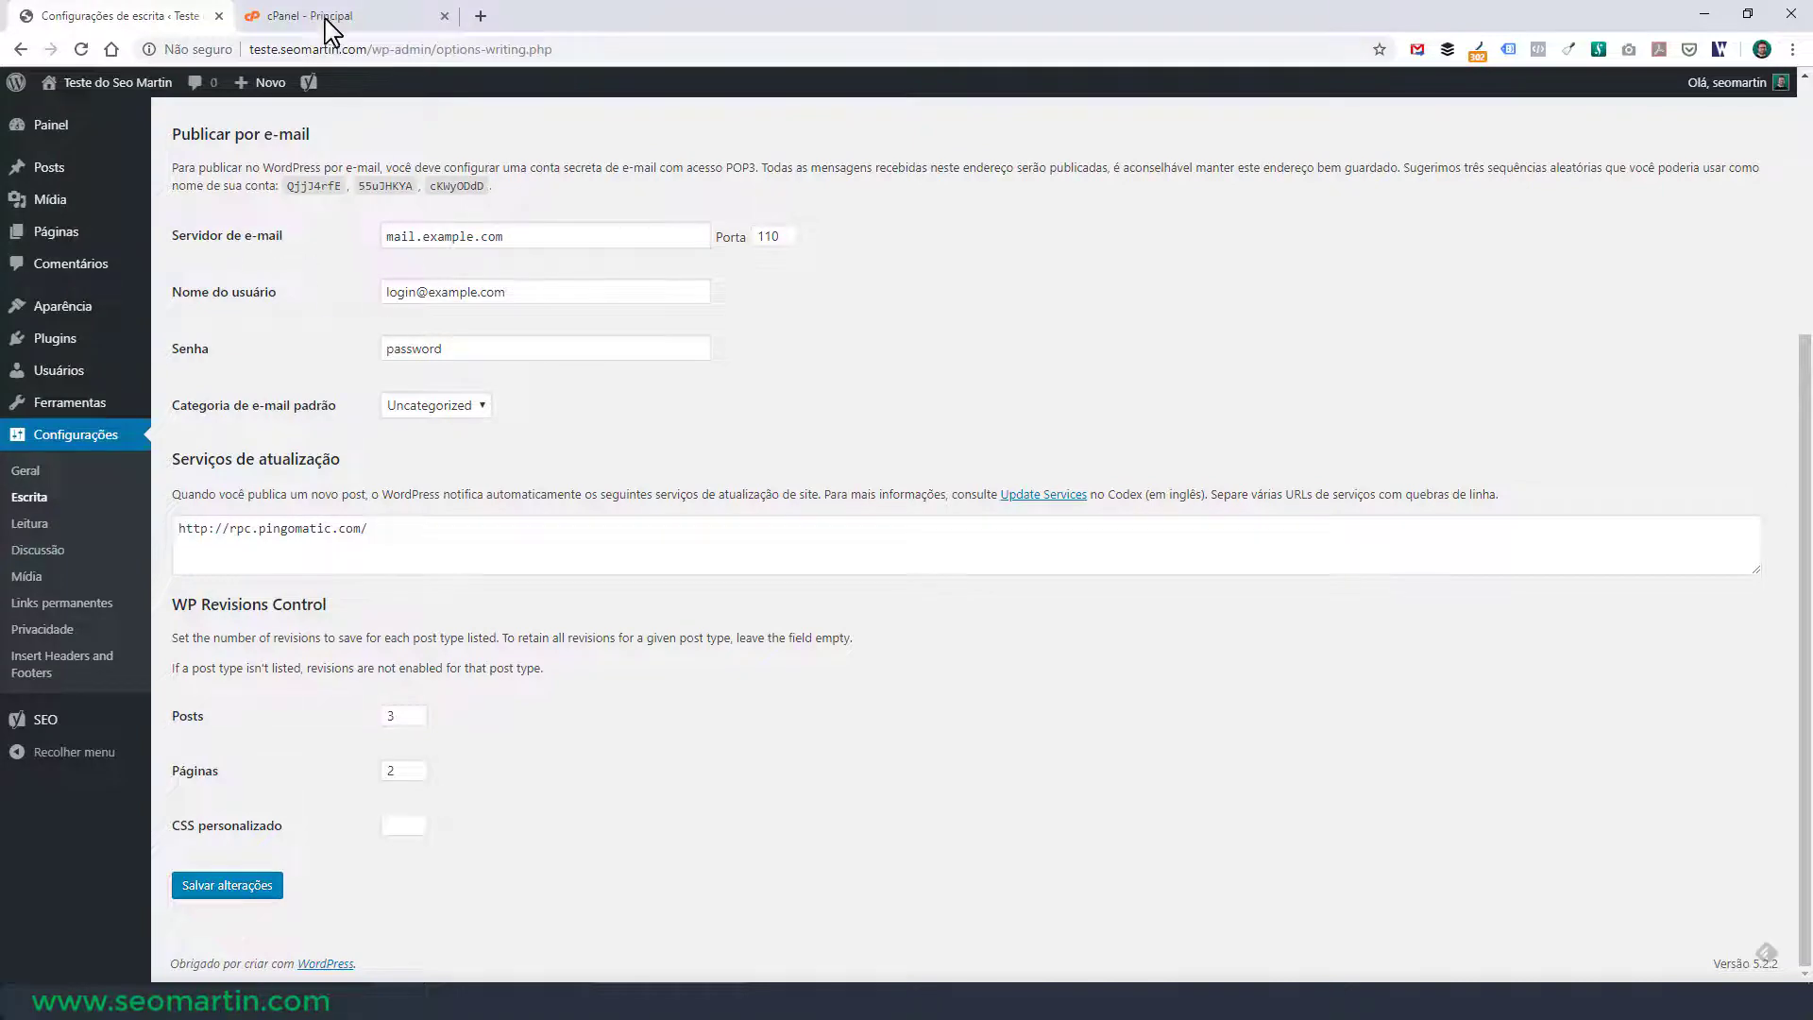
Switch to cPanel, open phpMyAdmin and list the tables of the seomar03_wp352 database
left_click(396, 17)
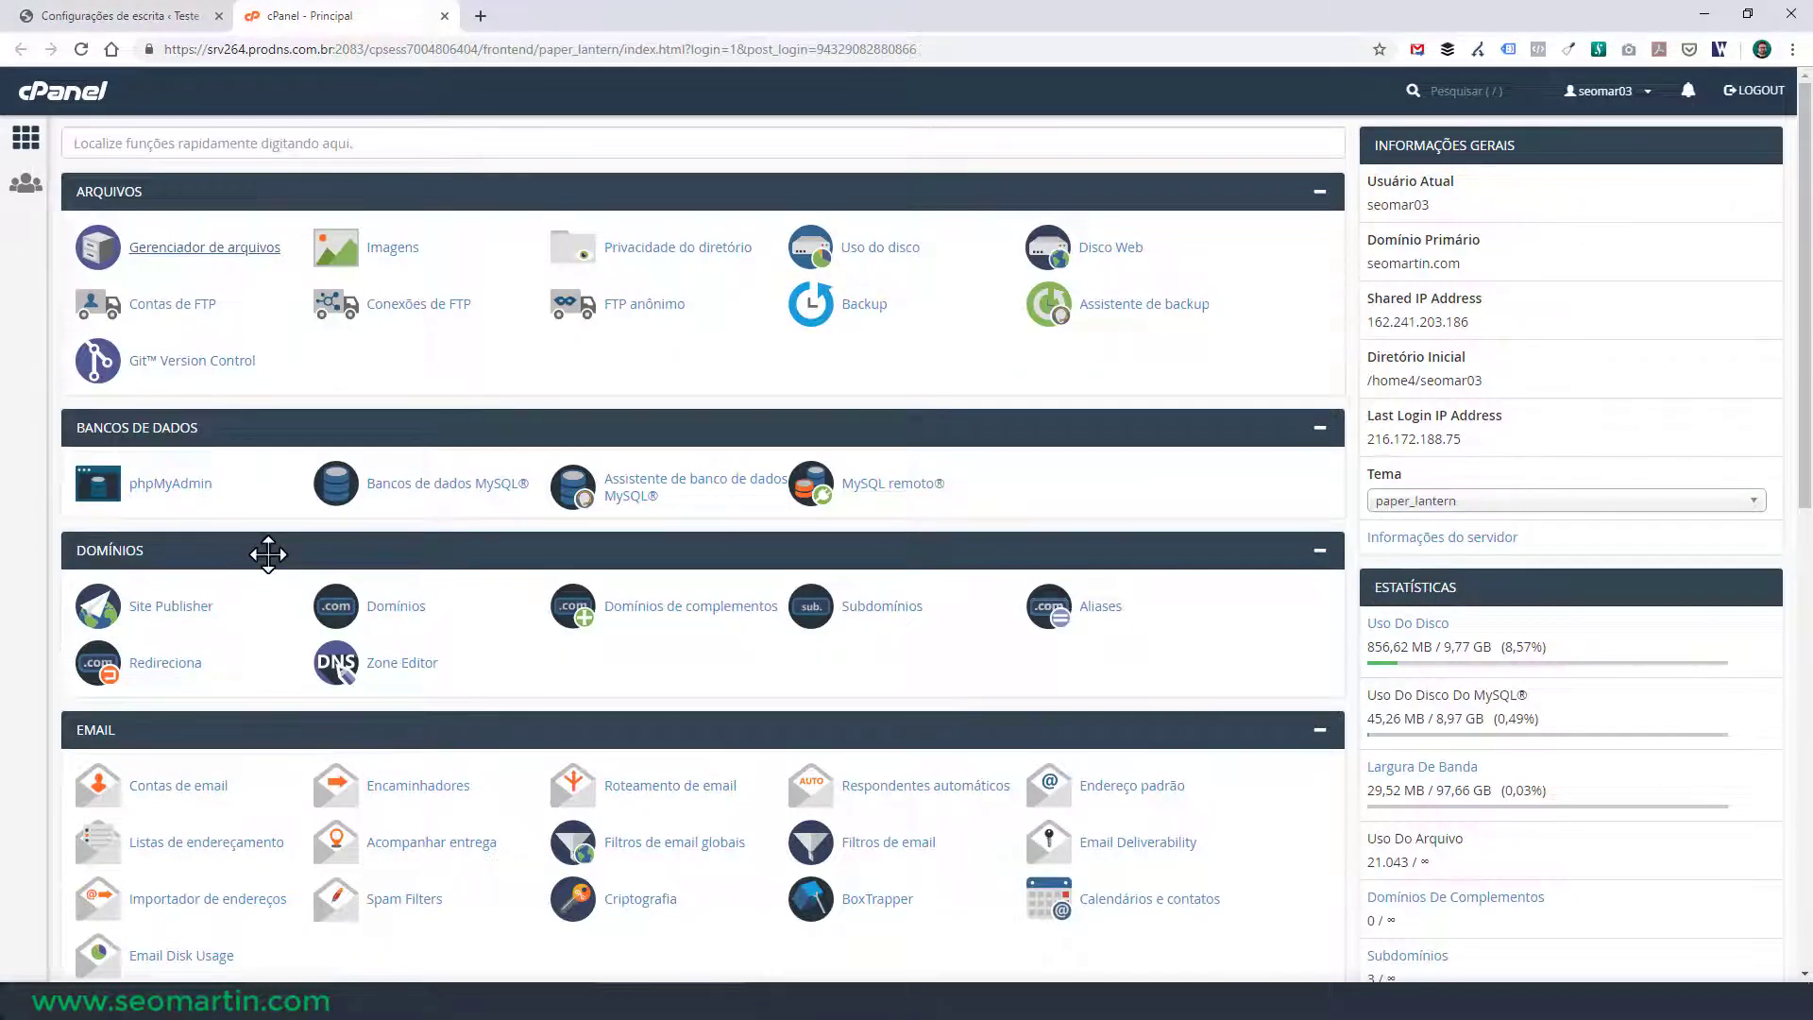
left_click(170, 496)
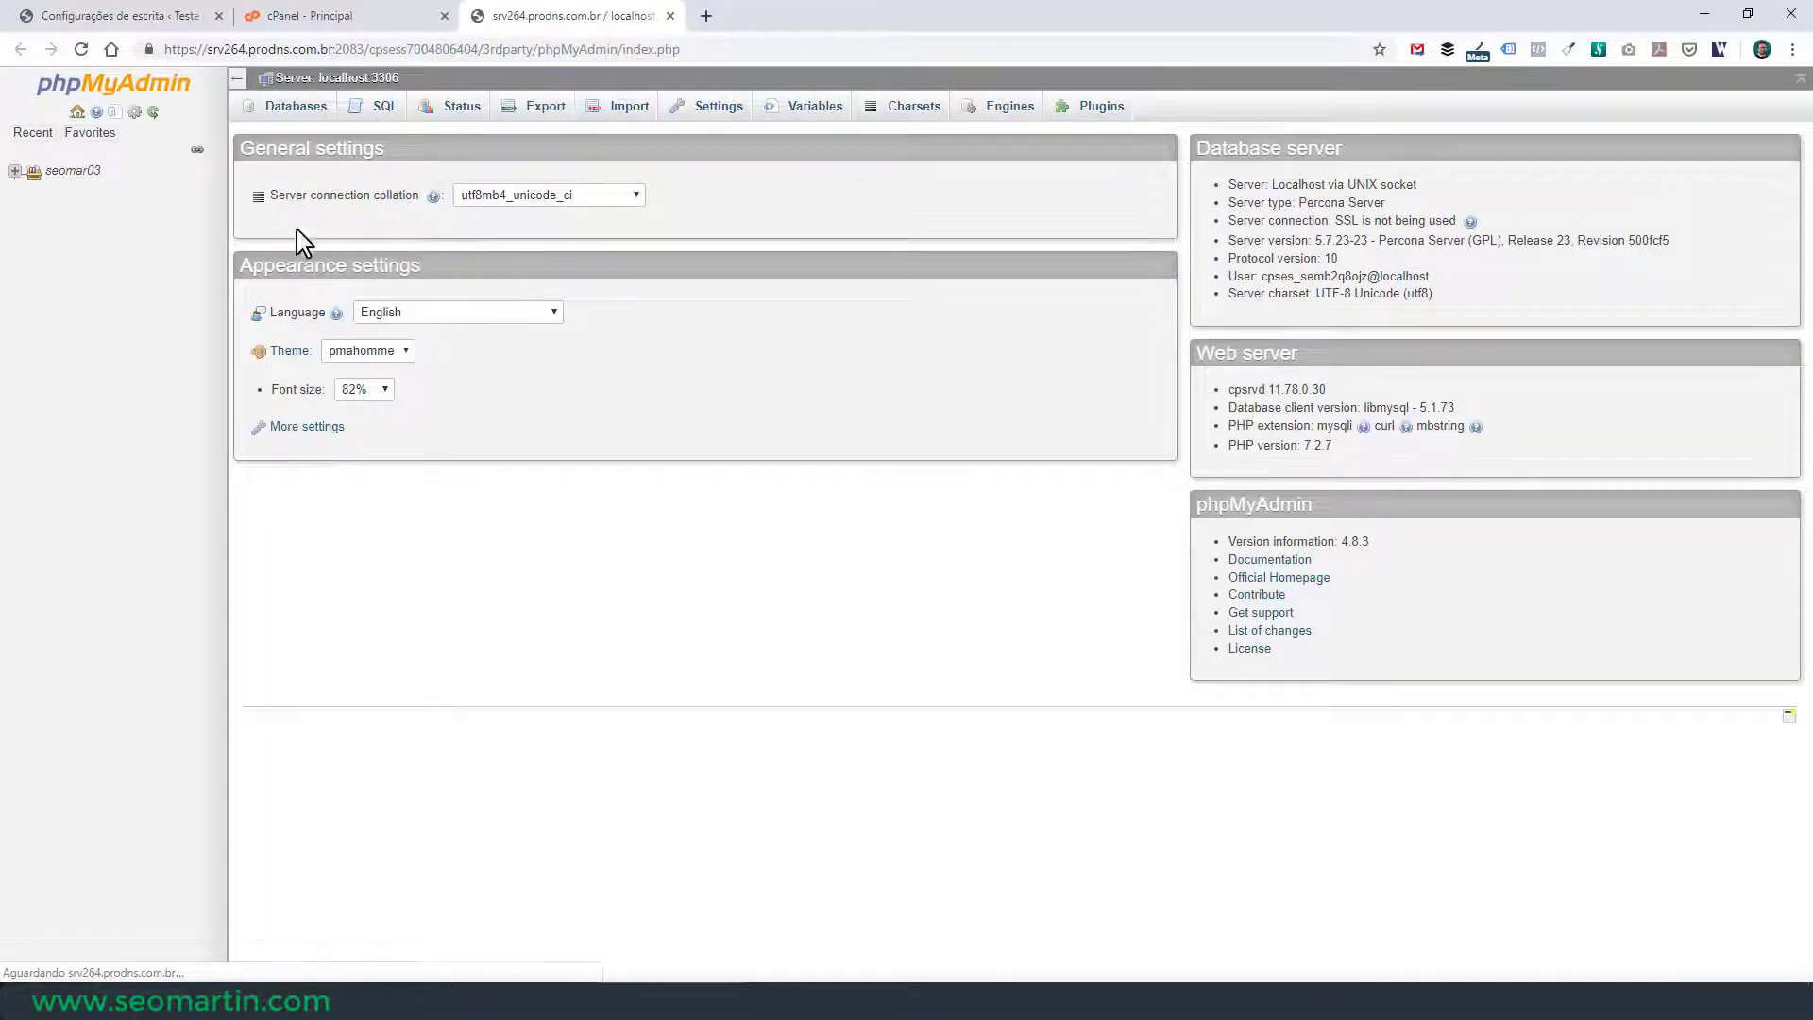
left_click(16, 171)
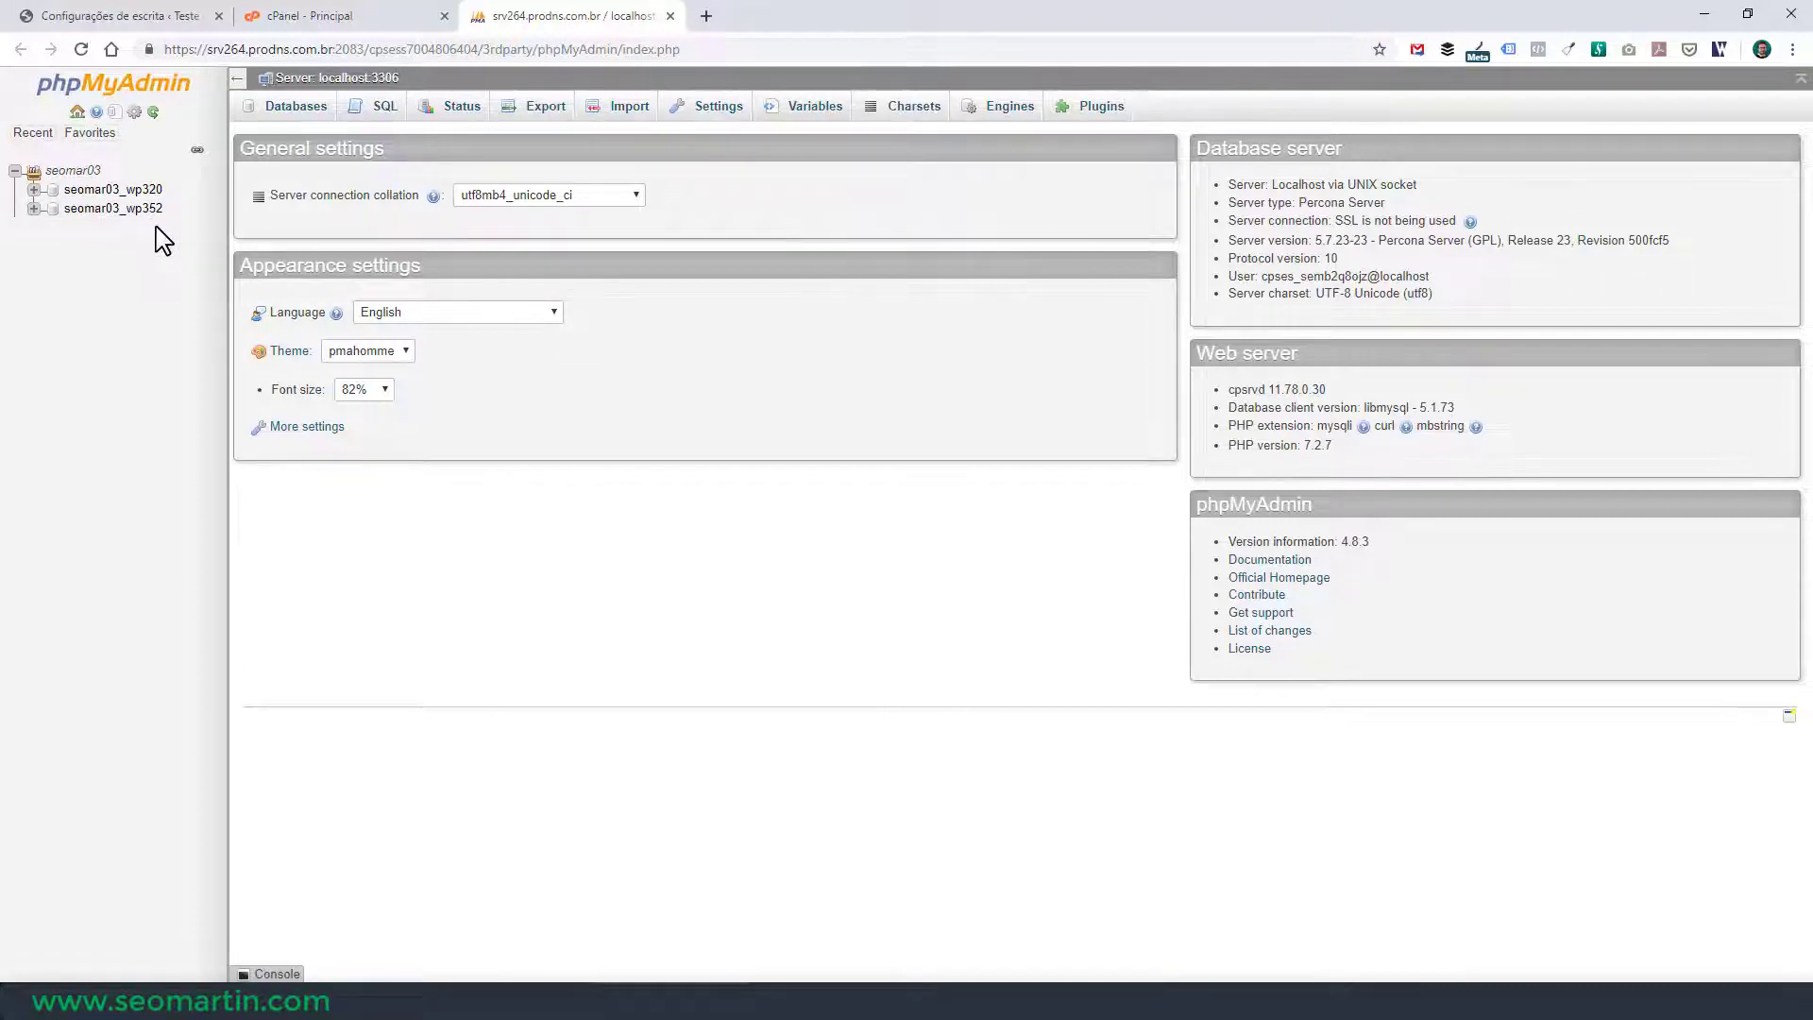
left_click(34, 208)
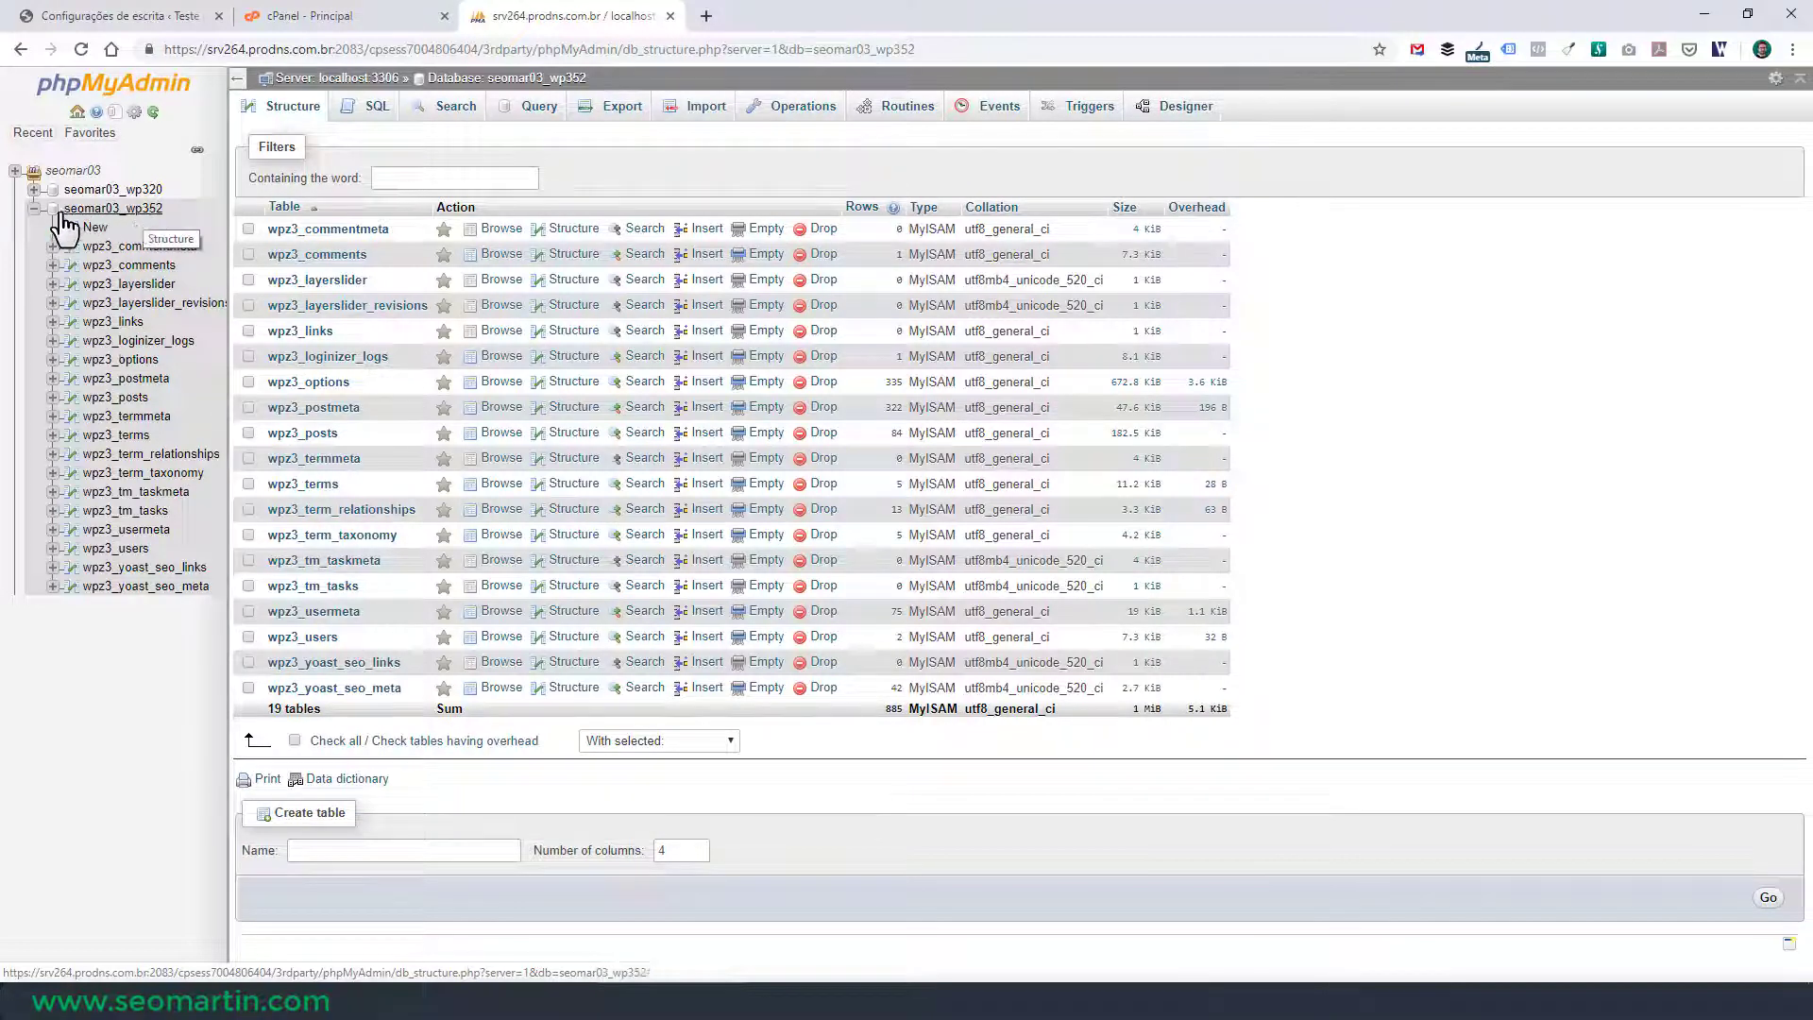
left_click(35, 209)
left_click(35, 209)
left_click(141, 362)
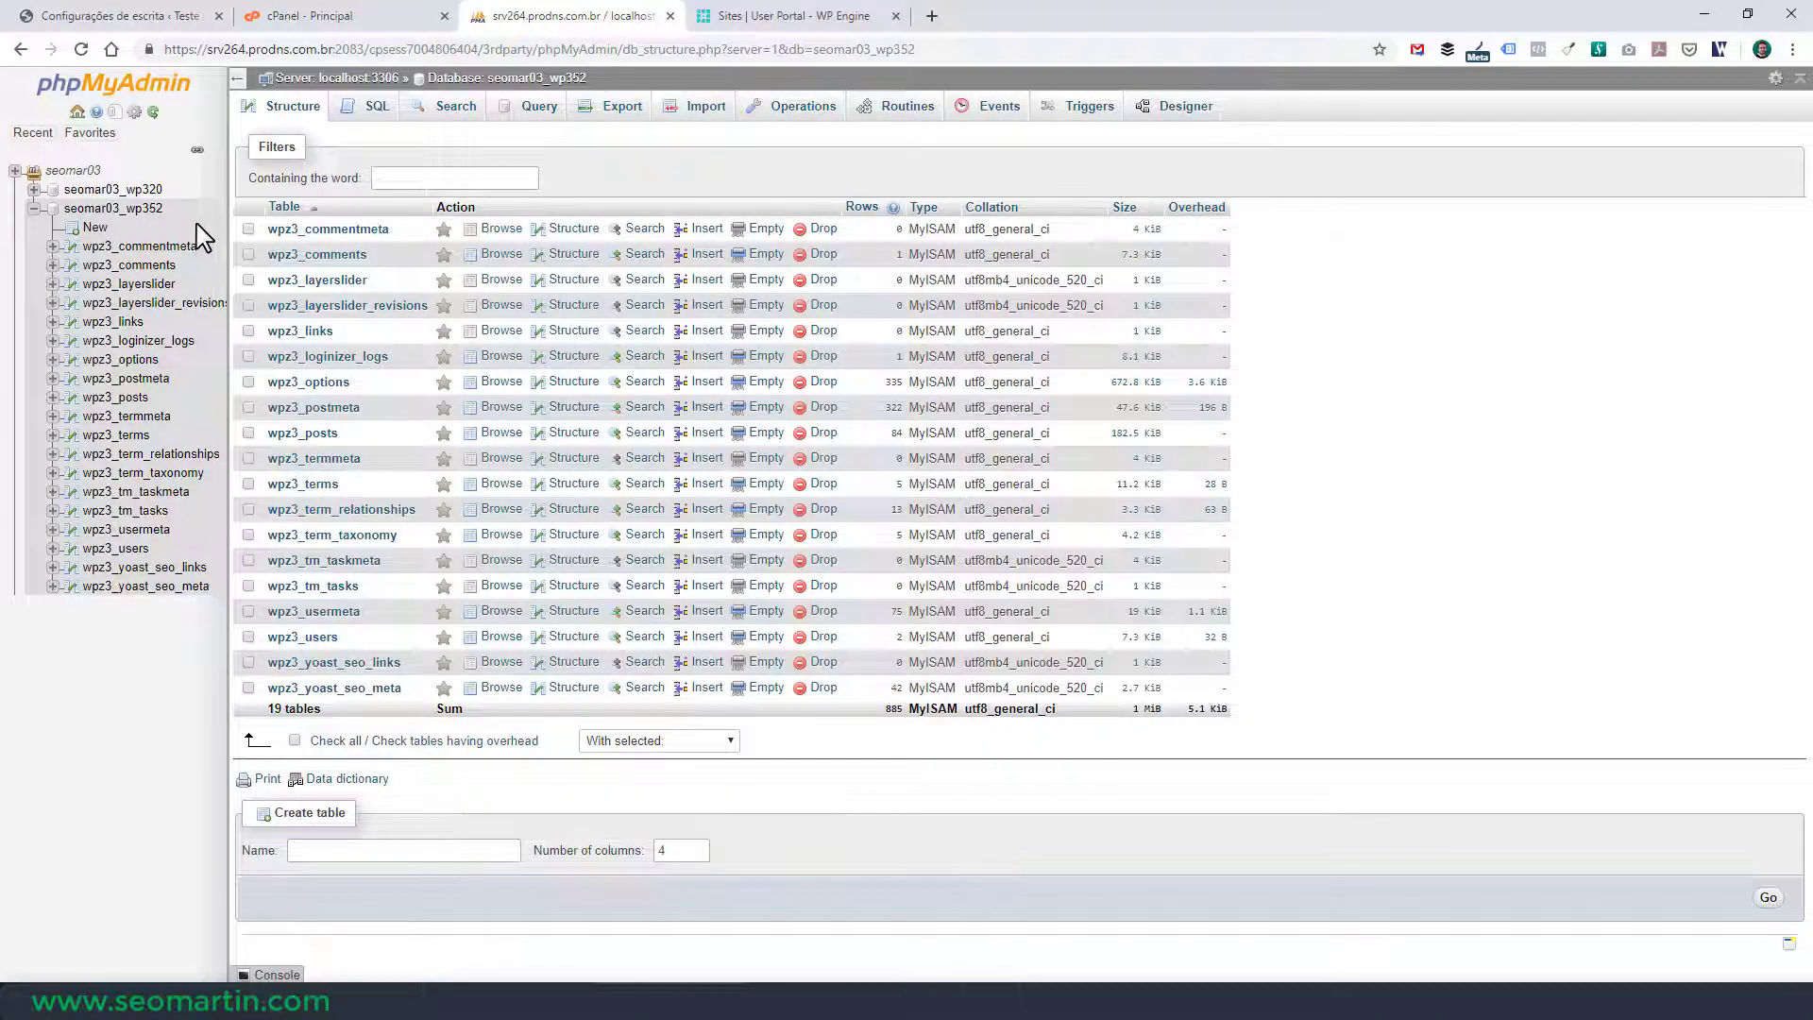
Browse the wpz3_posts table and copy its name from the displayed SELECT query
left_click(135, 401)
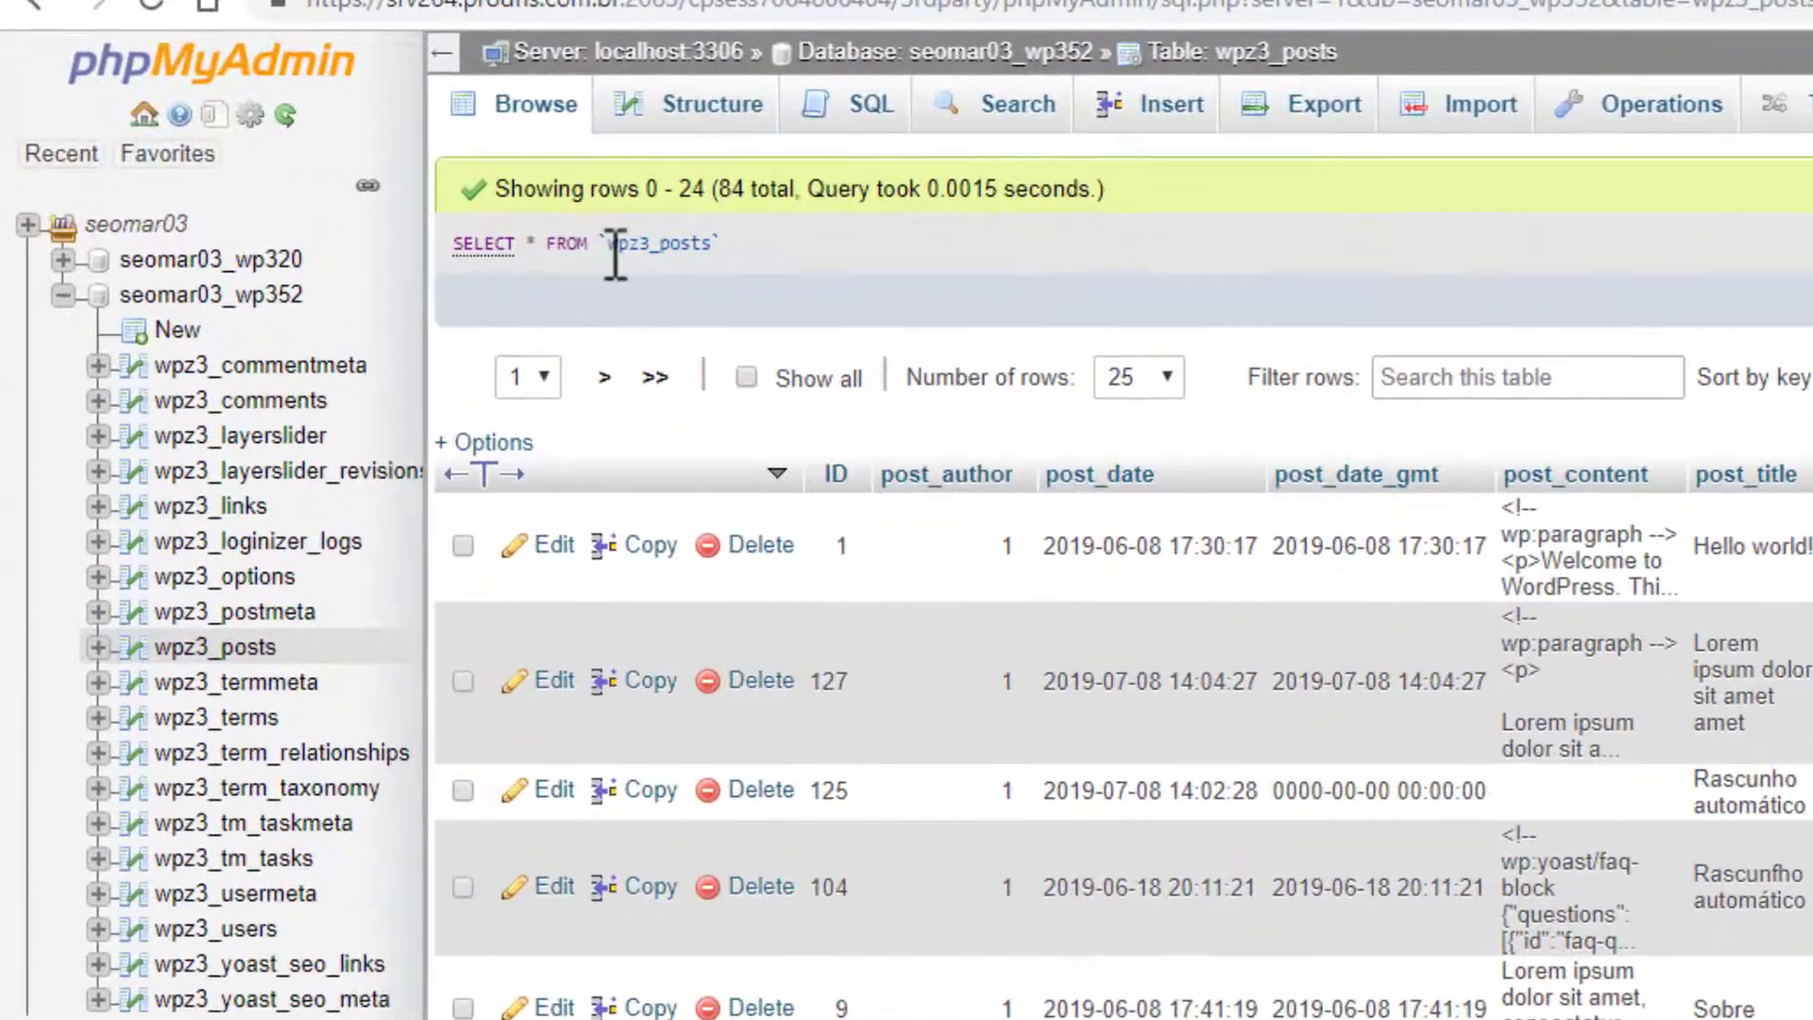
left_click_drag(327, 182, 343, 184)
left_click_drag(640, 252, 714, 250)
right_click(688, 264)
left_click(743, 283)
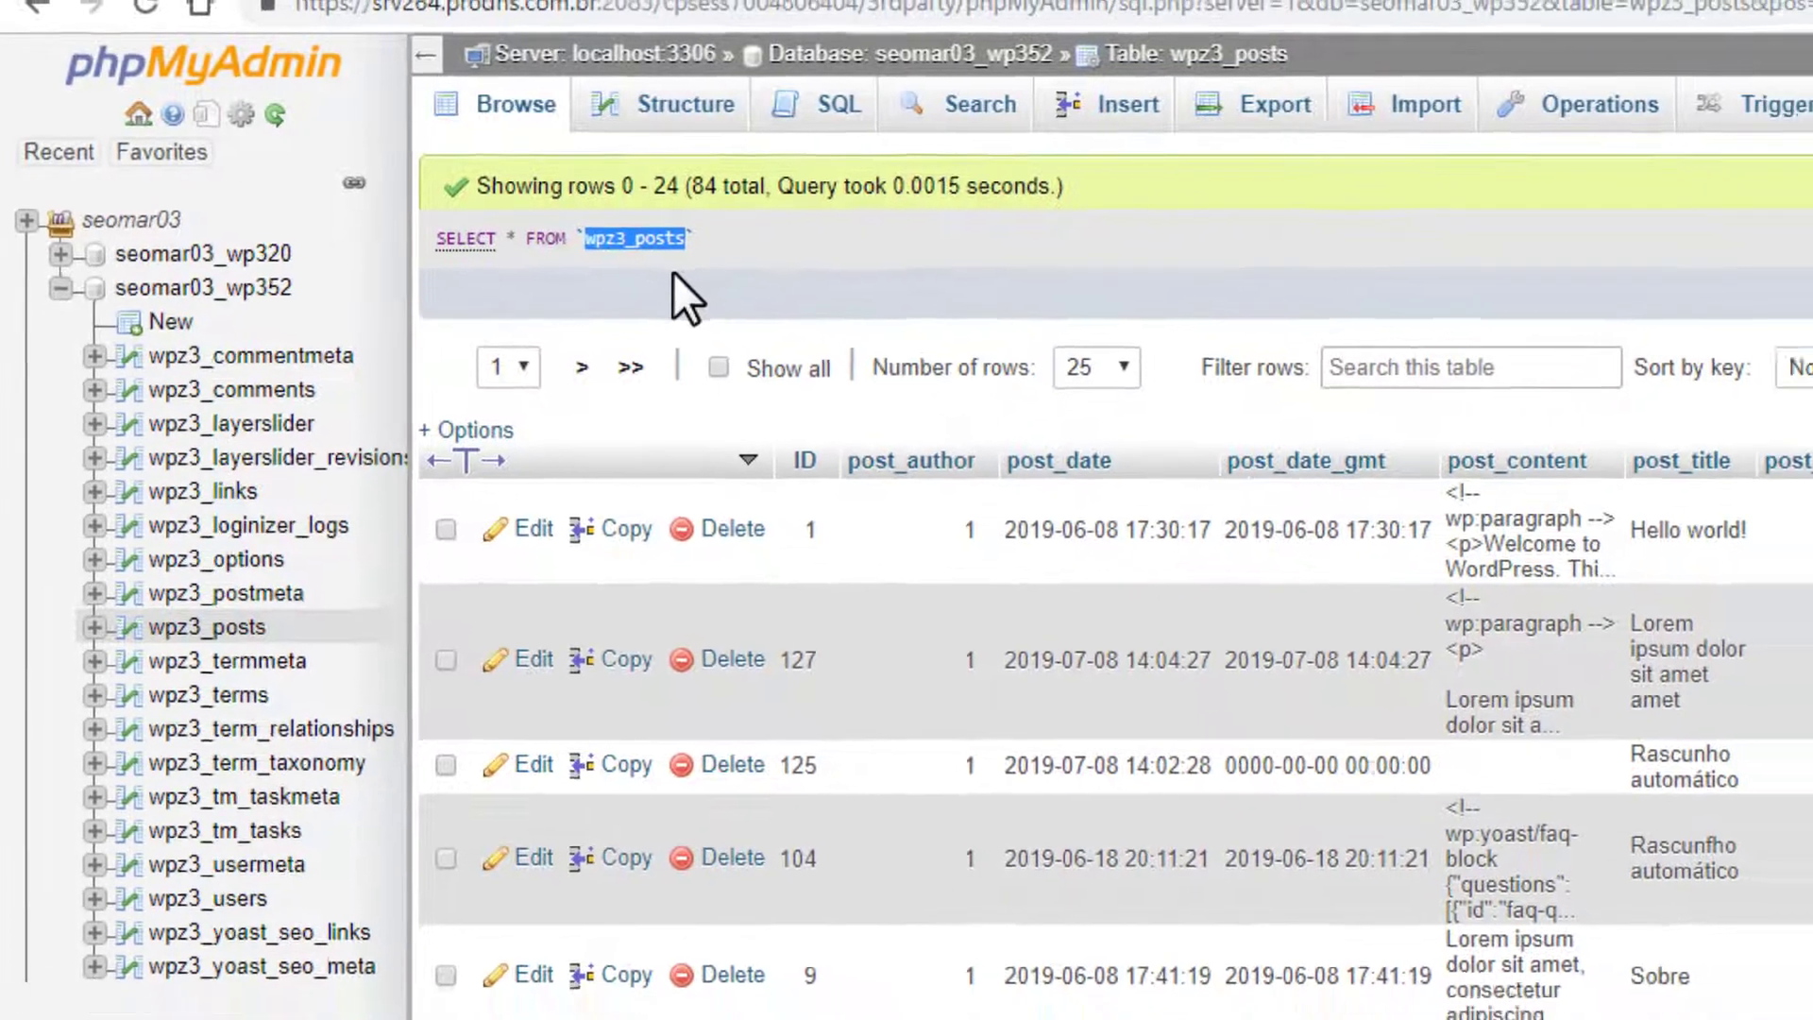
In a database-level SQL query for seomar03_wp352, paste wpz3_posts on line 1 and DELETE FROM wp_posts WHERE post_type = "revision"; on line 3
left_click(855, 104)
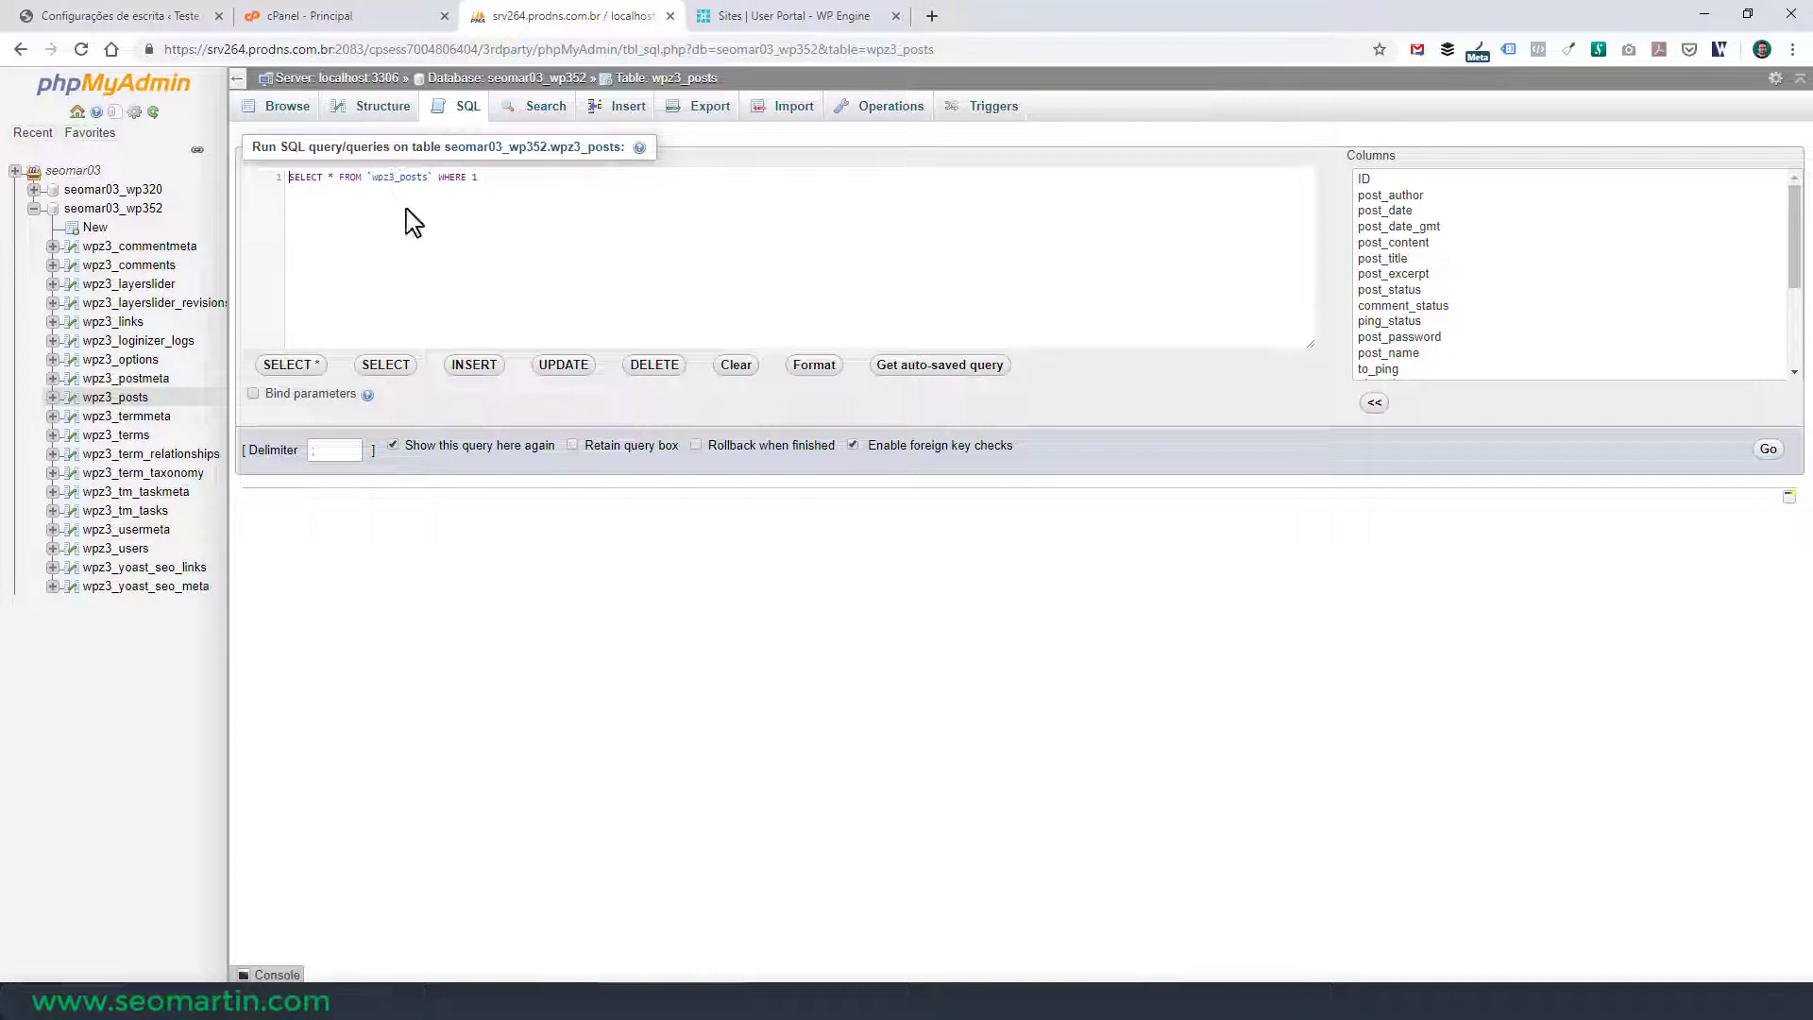
left_click(126, 209)
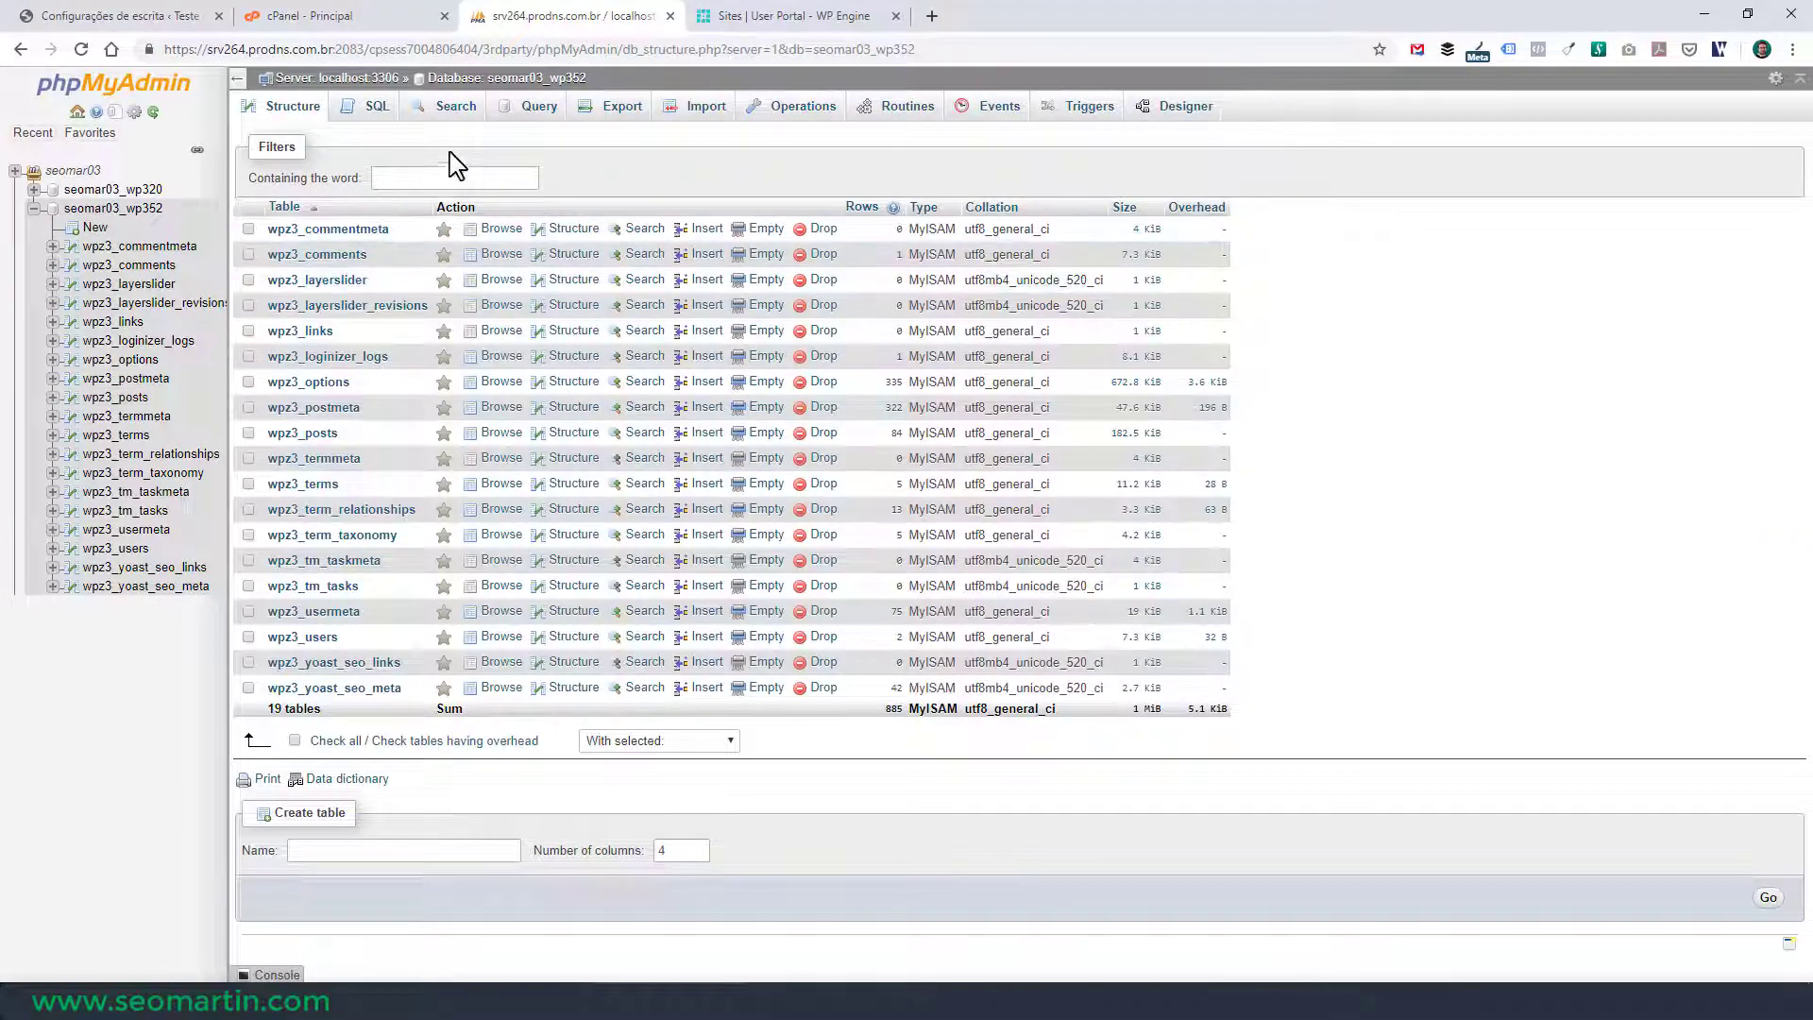
left_click(377, 109)
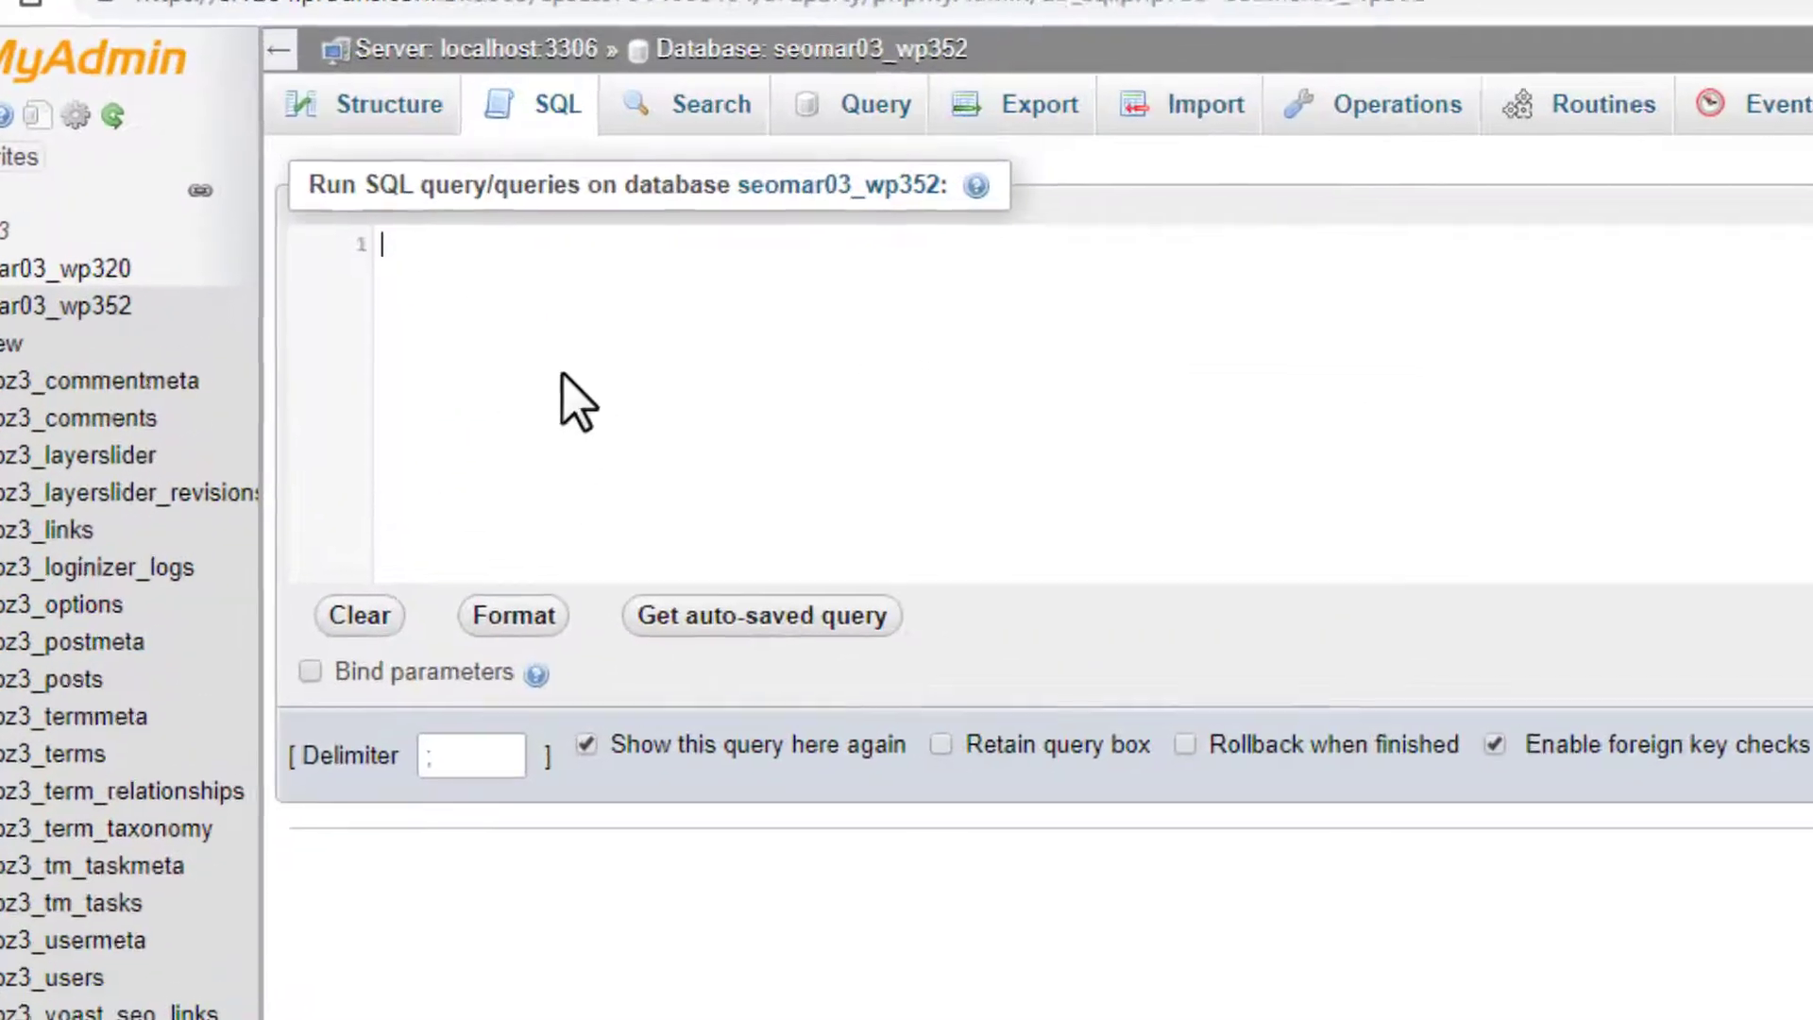
type("wpz3_posts")
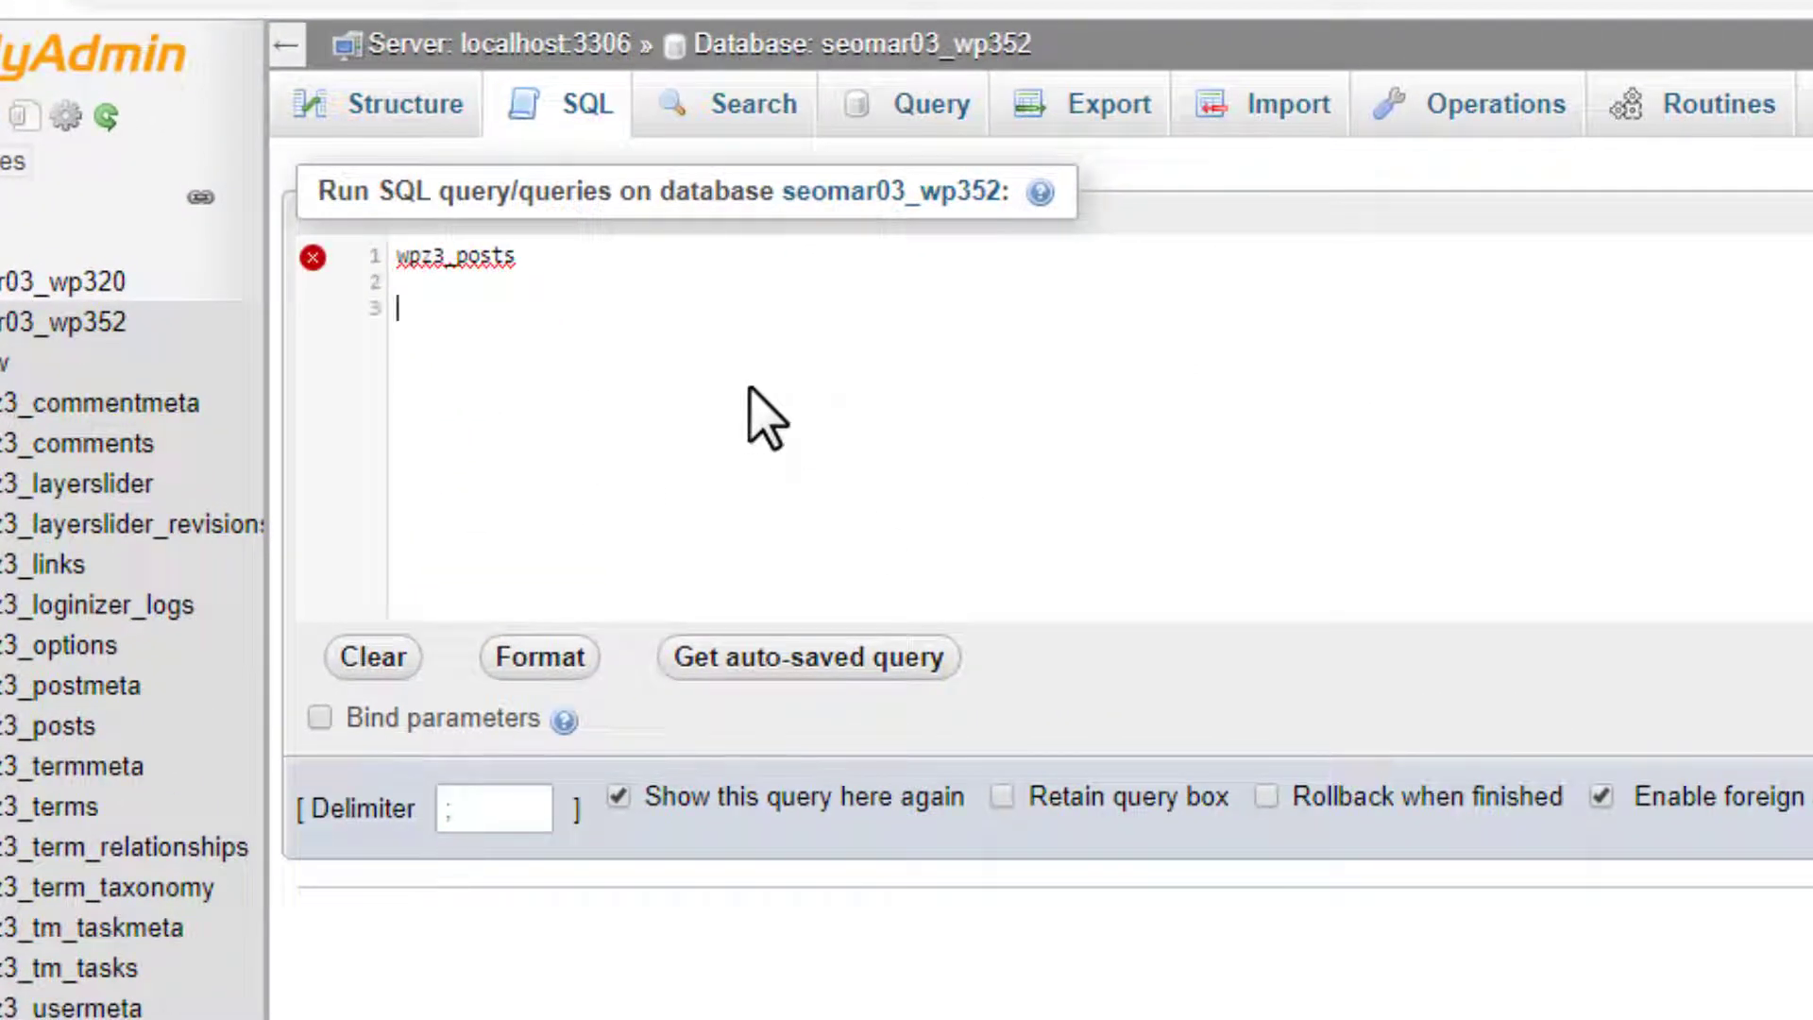
key("ctrl+v")
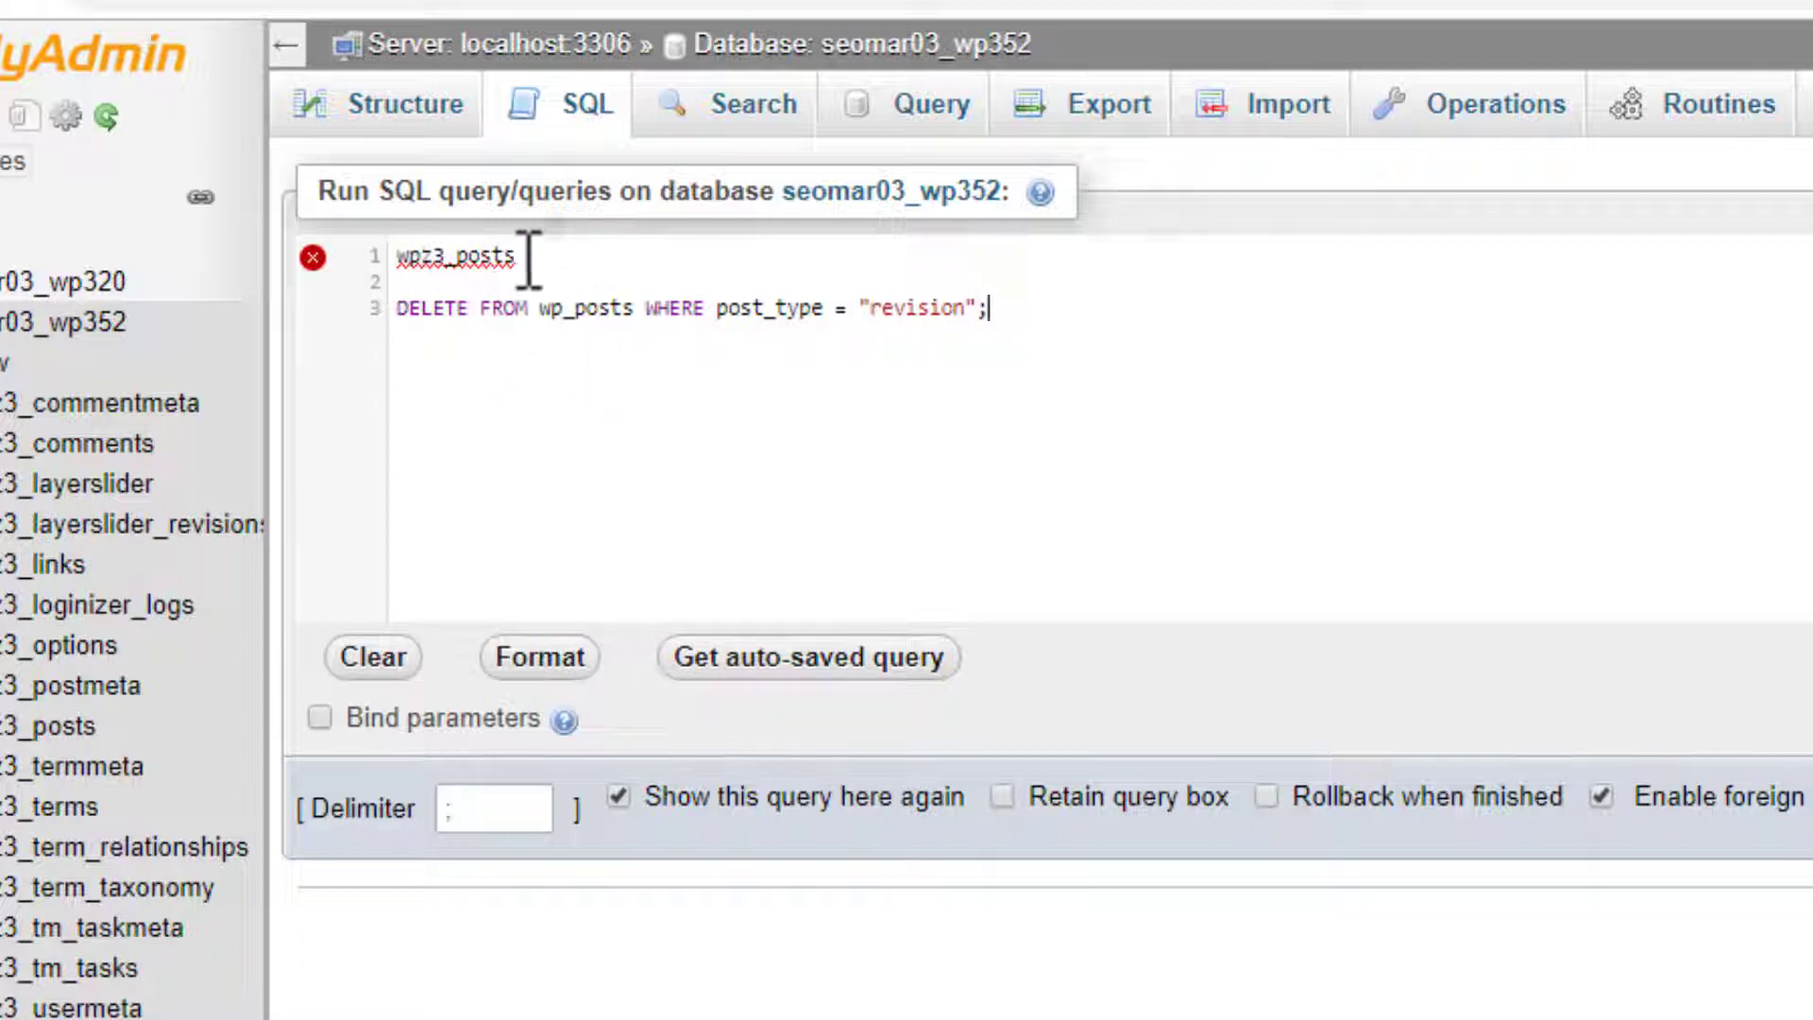
Move the wpz3_posts name from line 1 into the DELETE statement, replacing wp_posts
left_click_drag(531, 256, 396, 259)
key("ctrl+c")
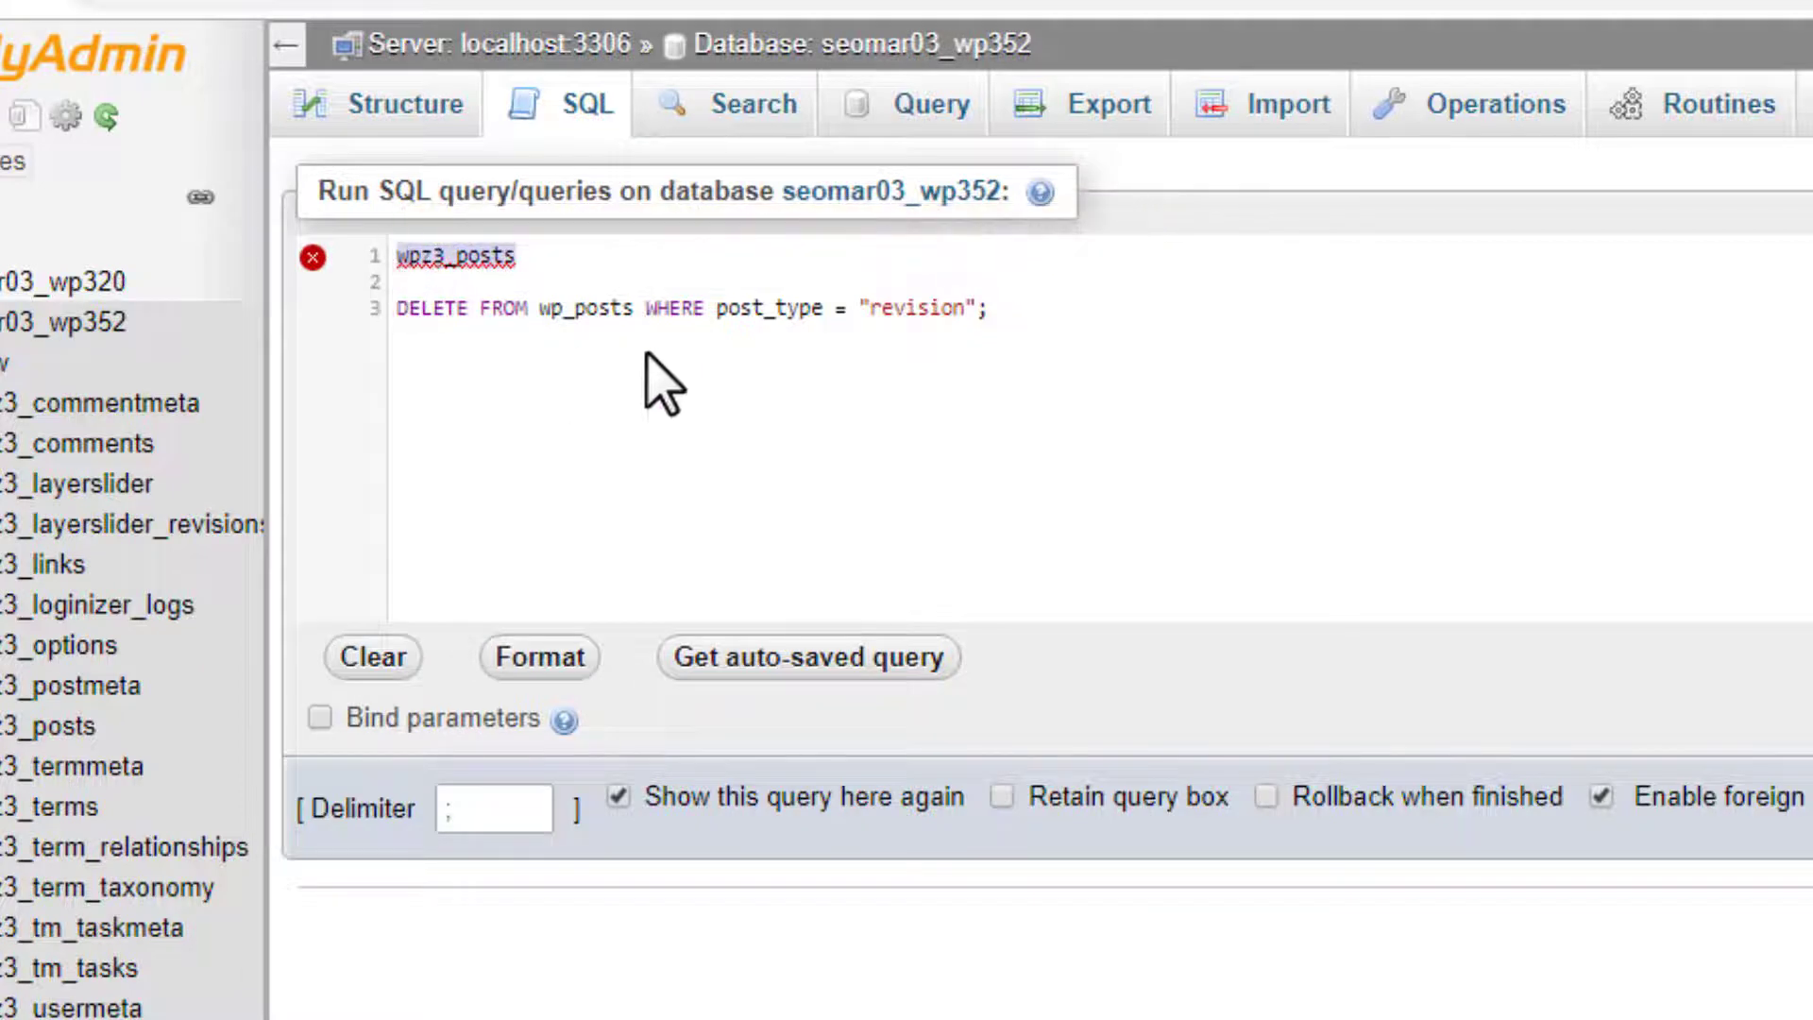
key("BackSpace")
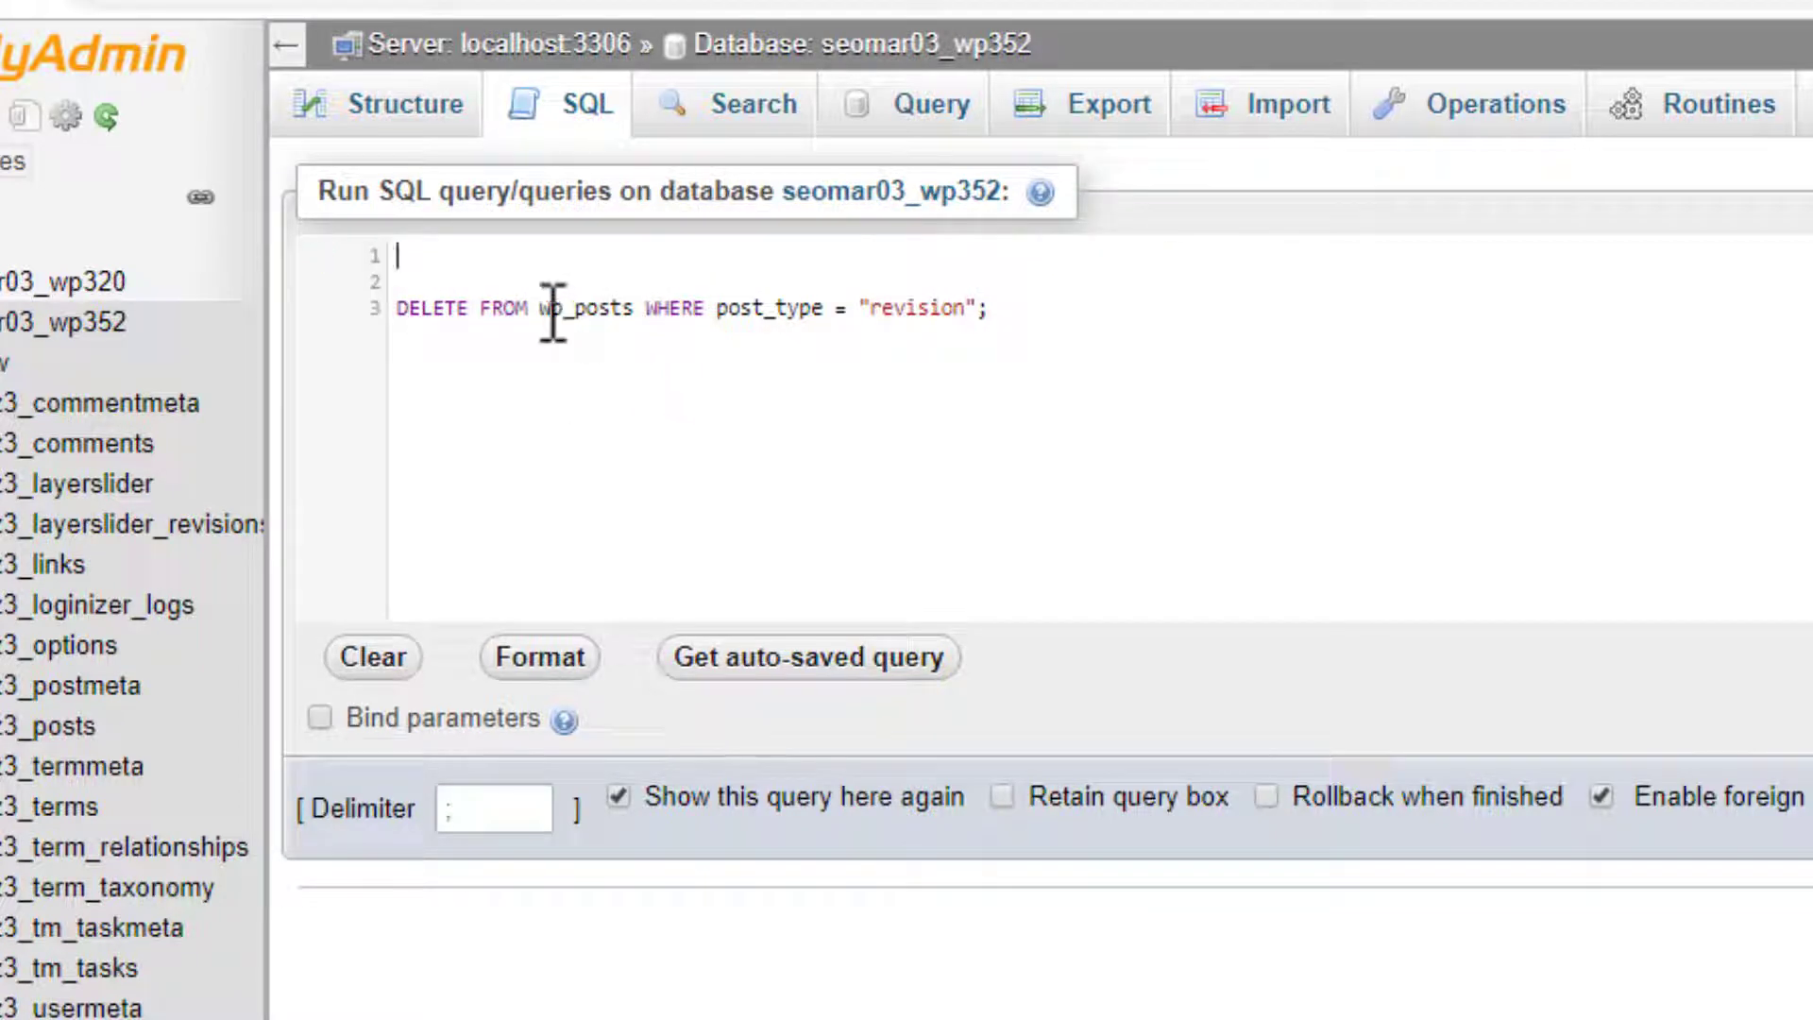
left_click_drag(553, 311, 640, 307)
key("ctrl+v")
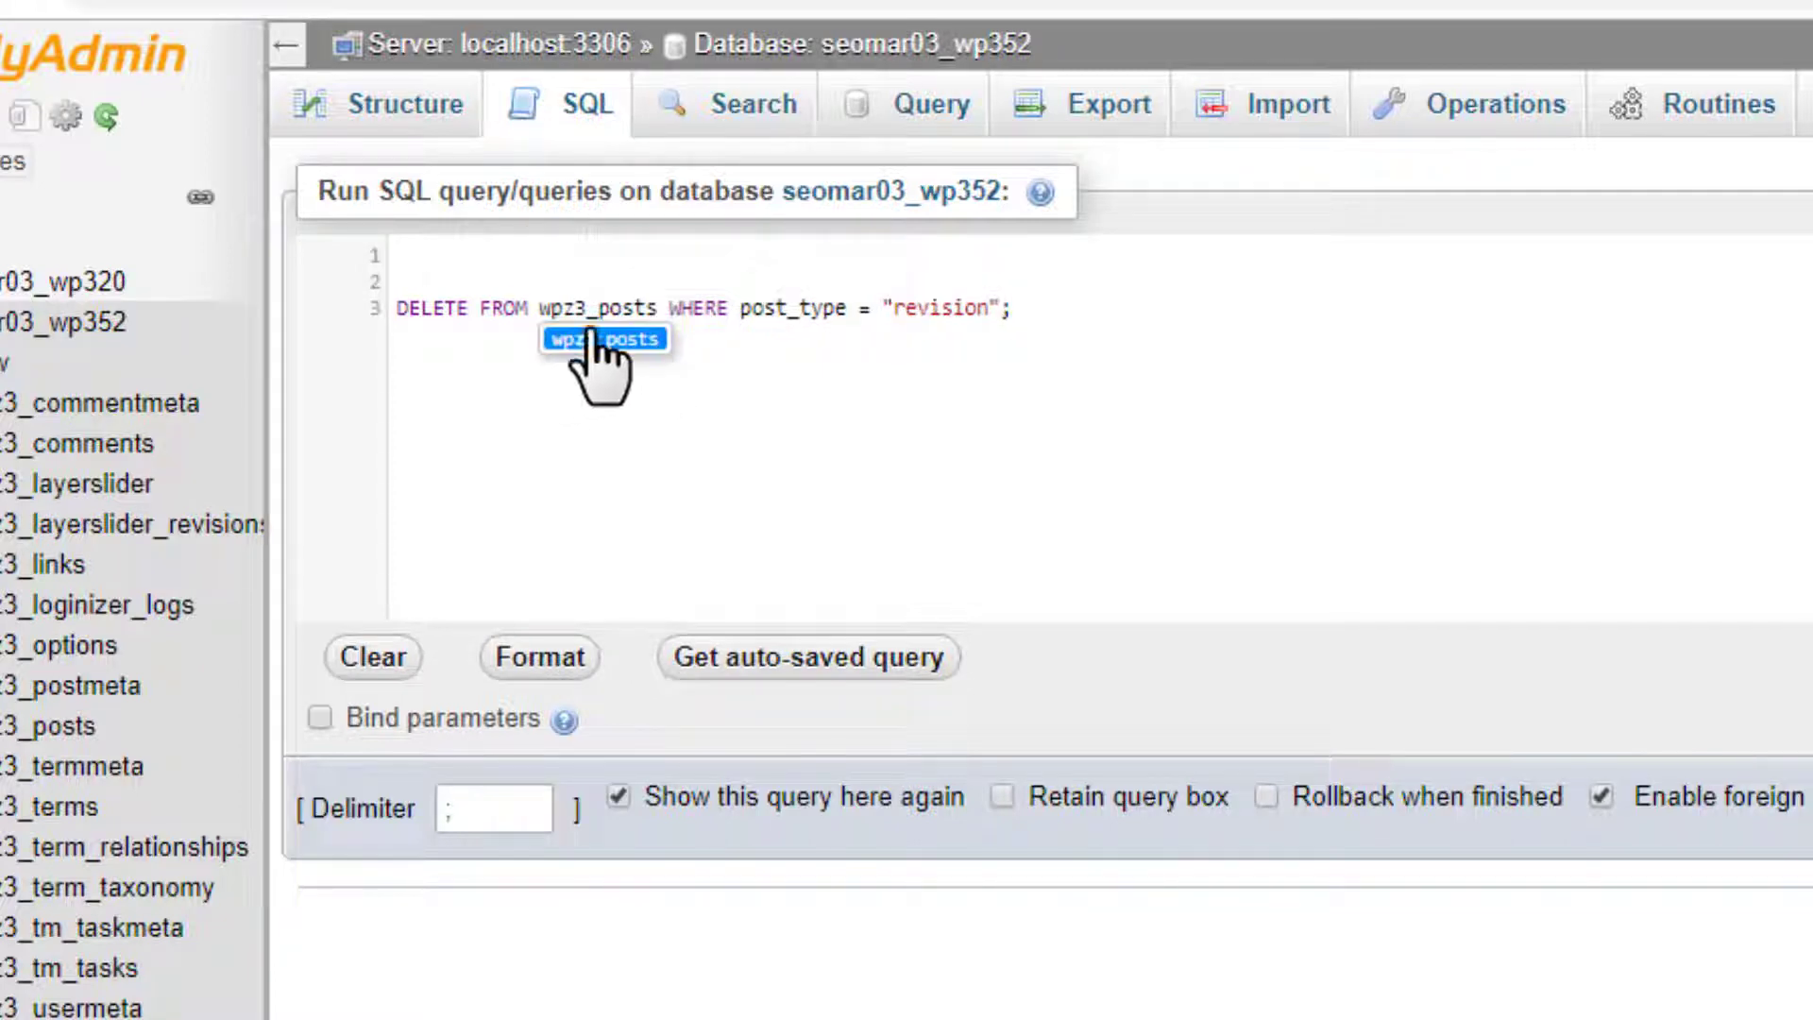
Remove the blank lines above the DELETE statement, then run the query on seomar03_wp352 and confirm its execution
left_click(718, 307)
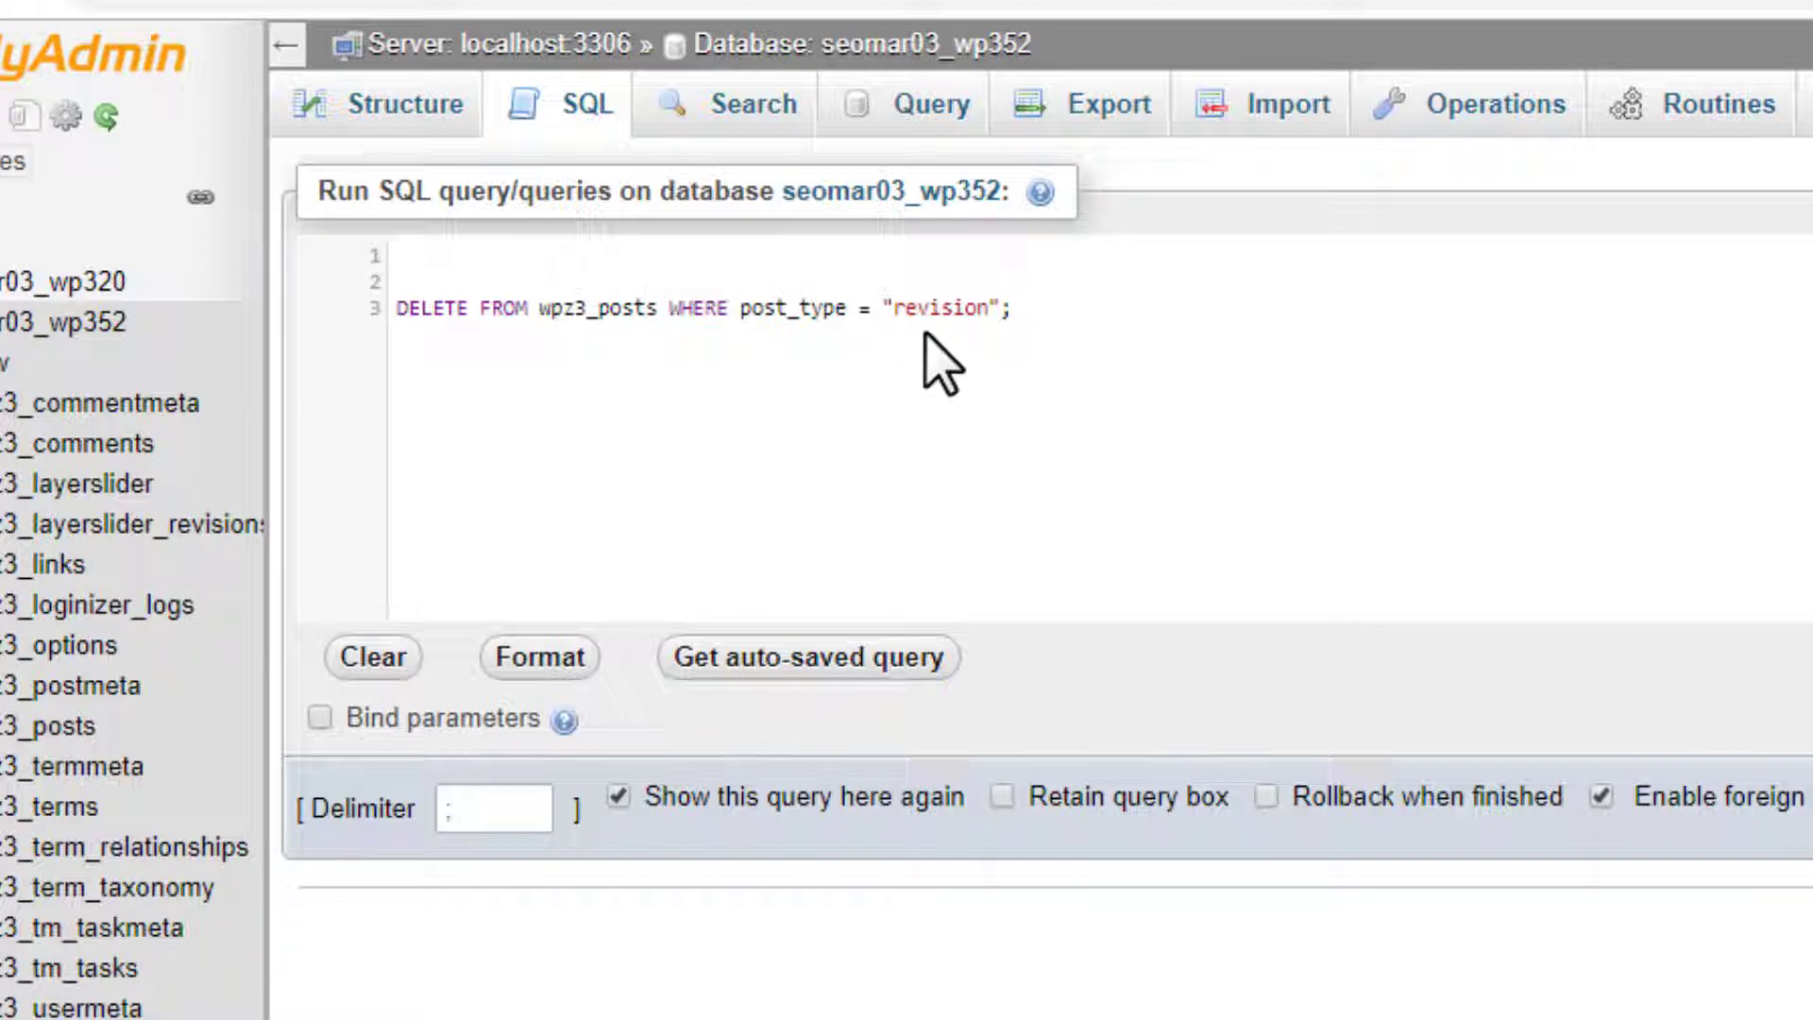
left_click(564, 281)
key("BackSpace")
key("Delete")
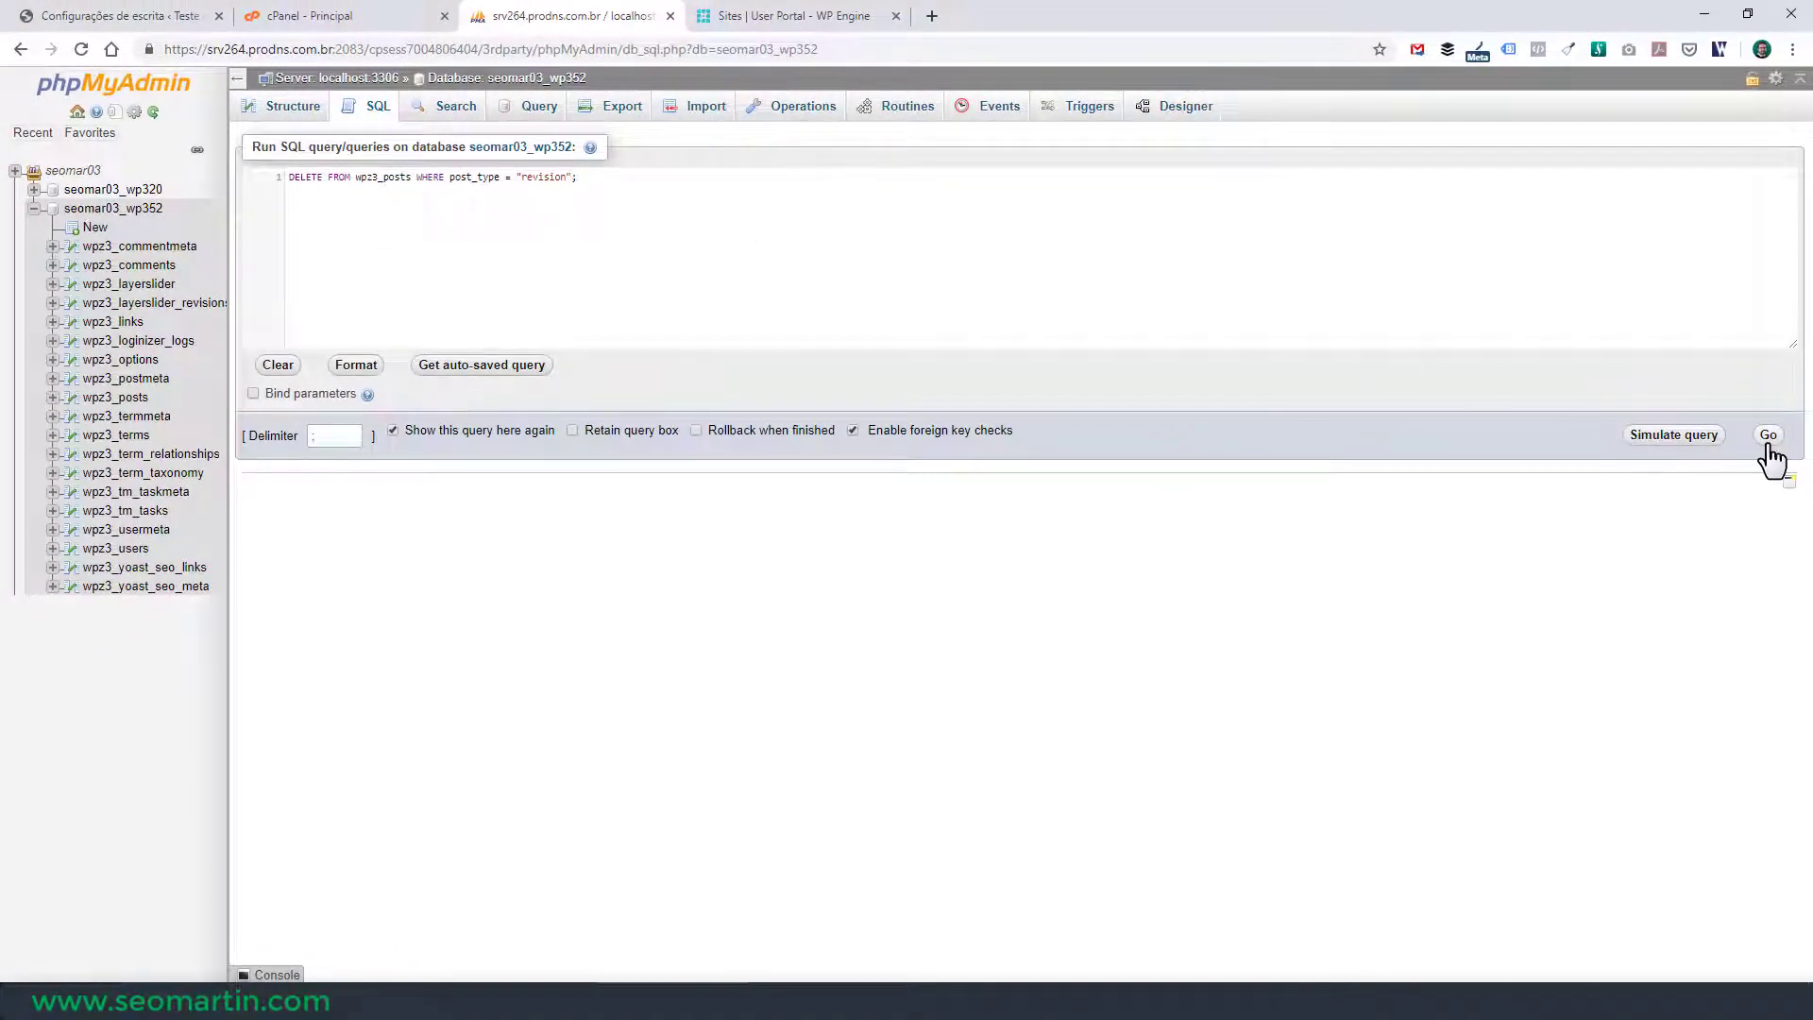
left_click(1768, 435)
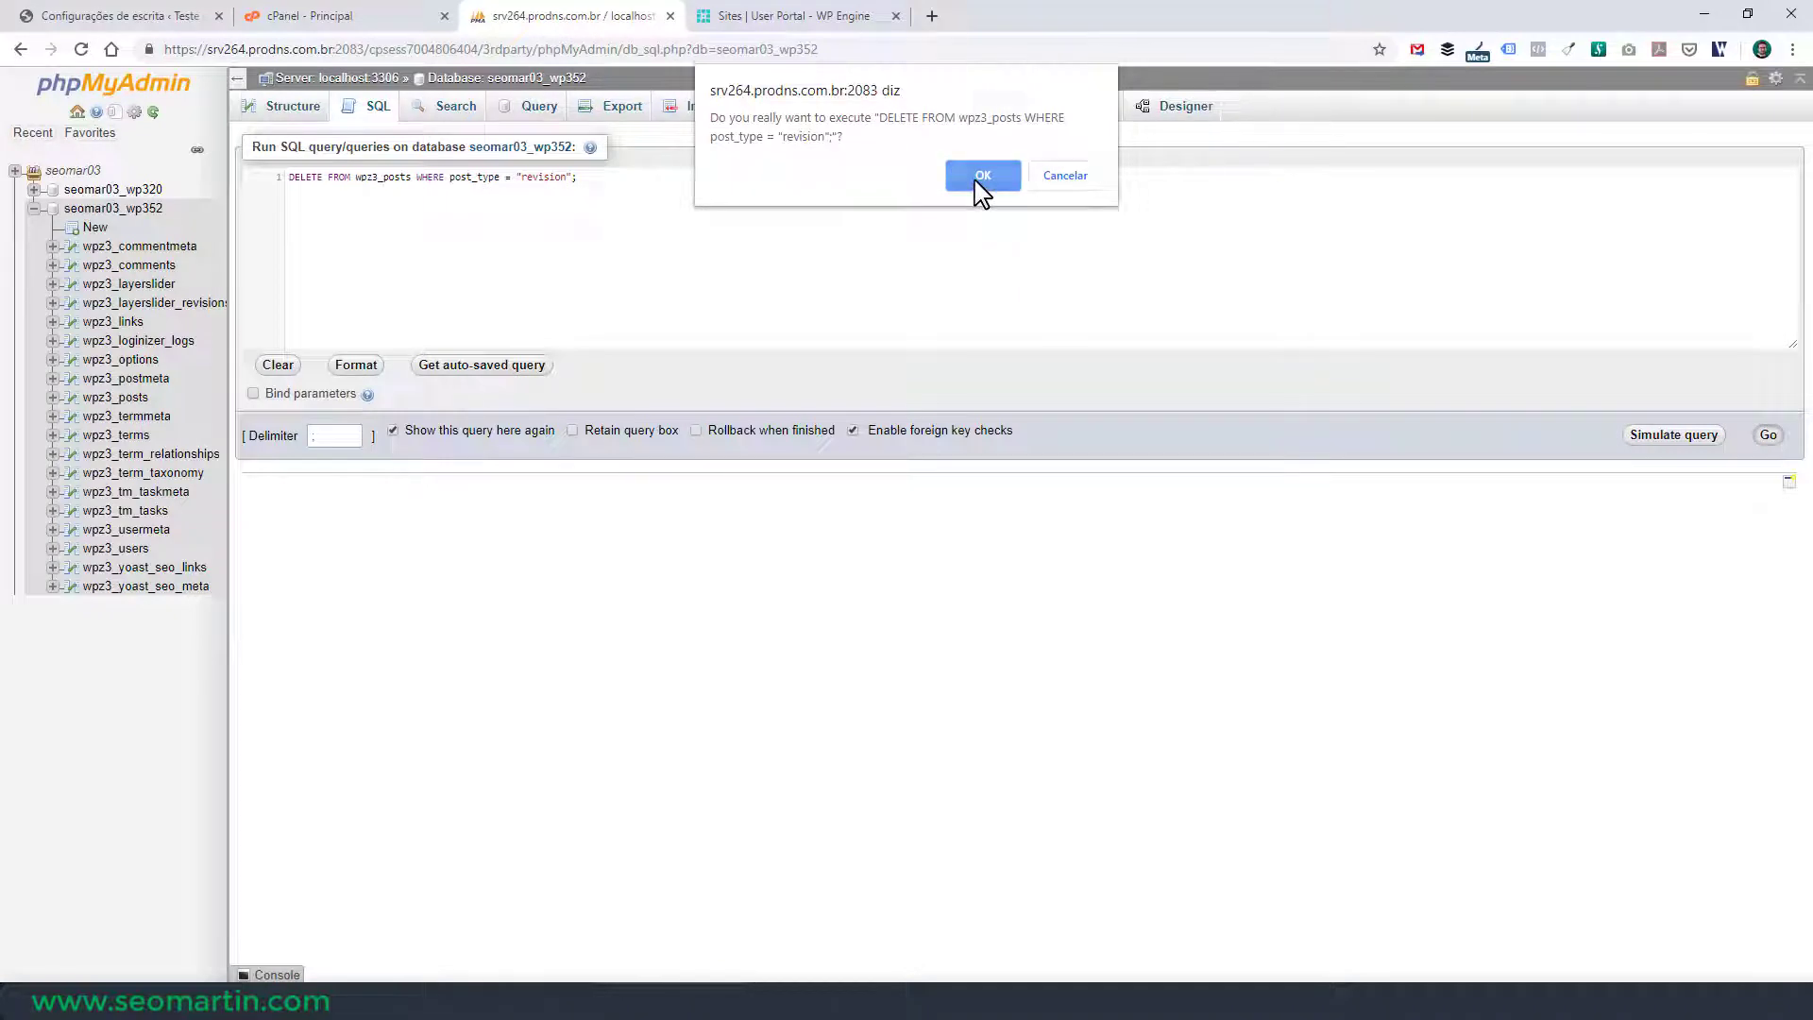
left_click(980, 175)
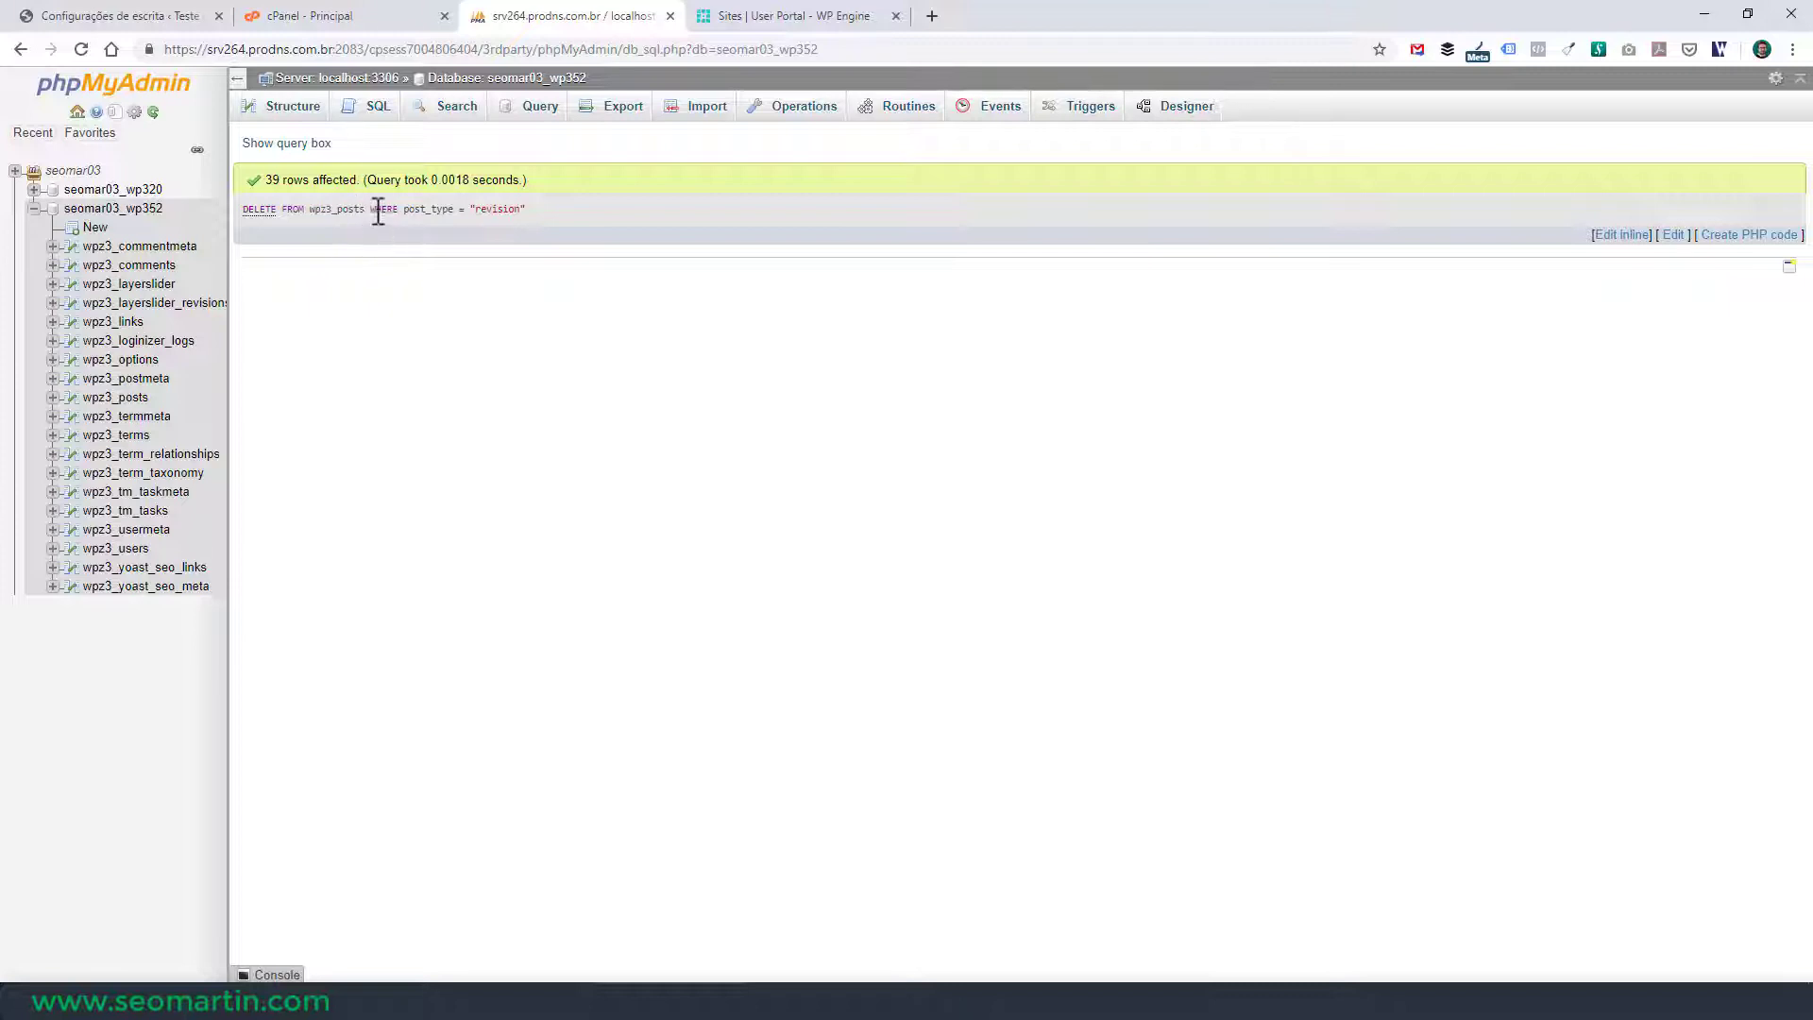
Switch to the WordPress dashboard, find the WP-Optimize plugin among the new plugins, and install and activate it
left_click(133, 17)
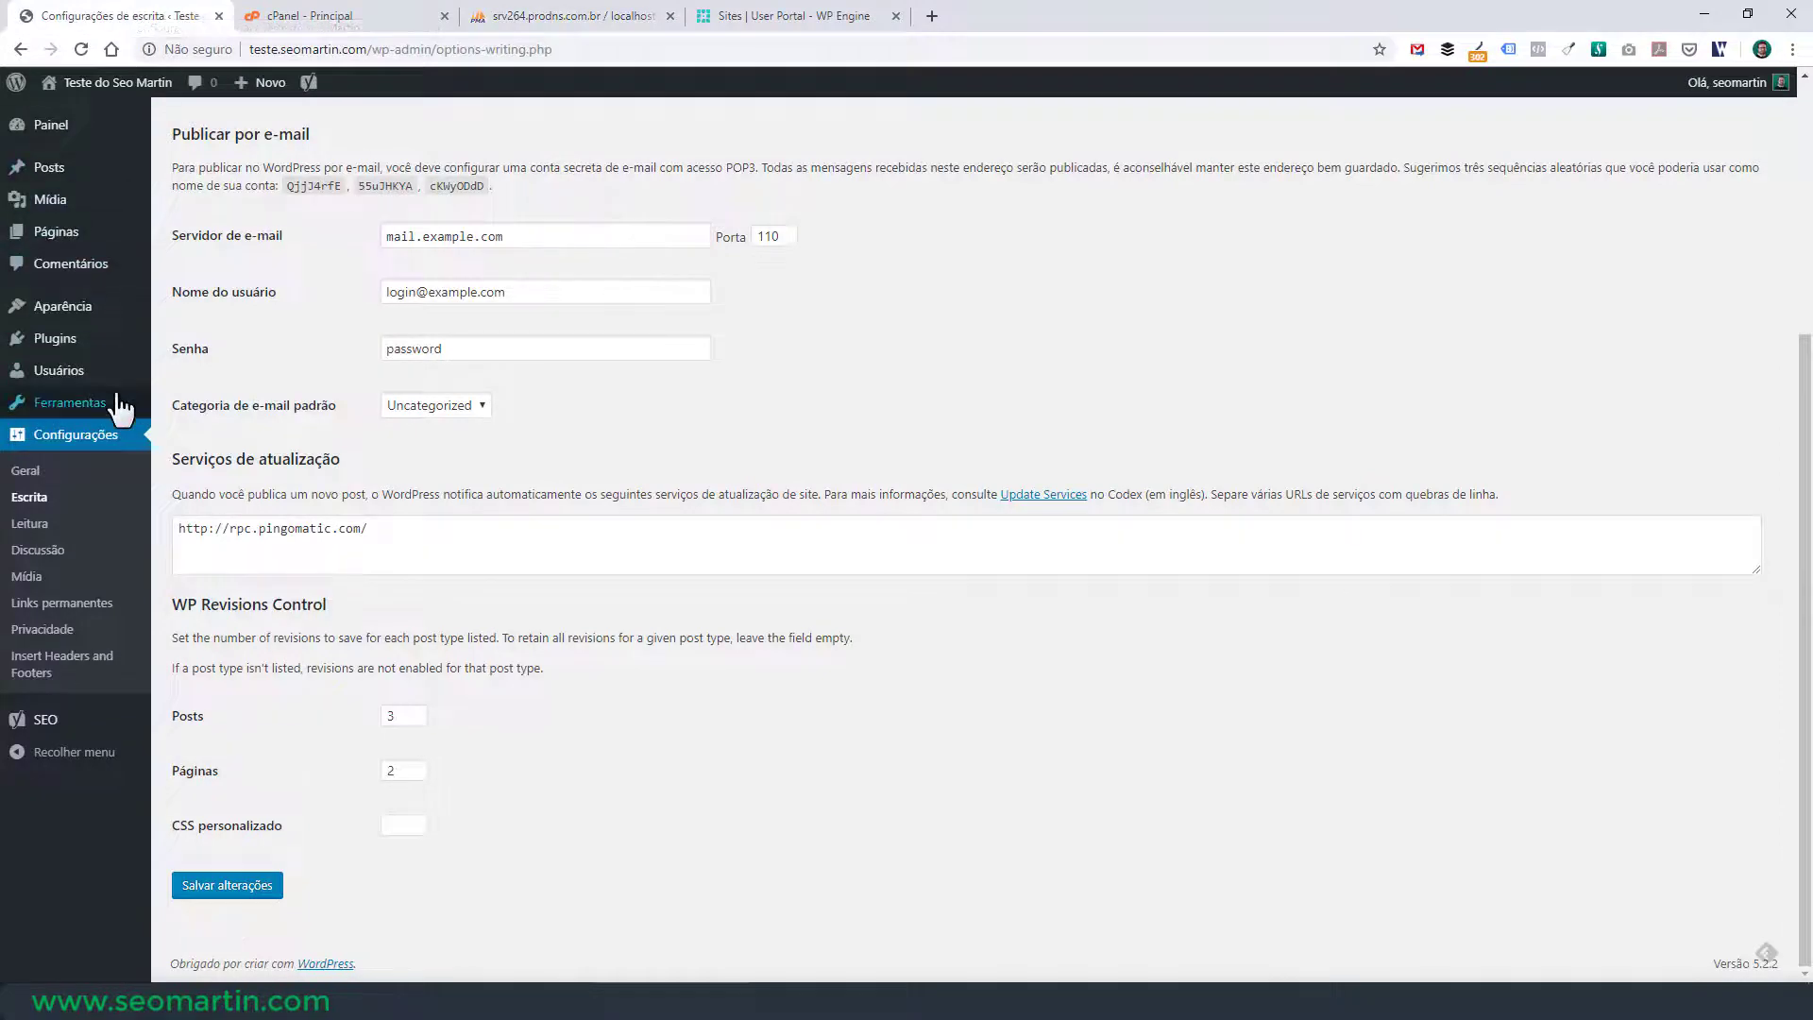
mouse_move(136, 342)
left_click(223, 387)
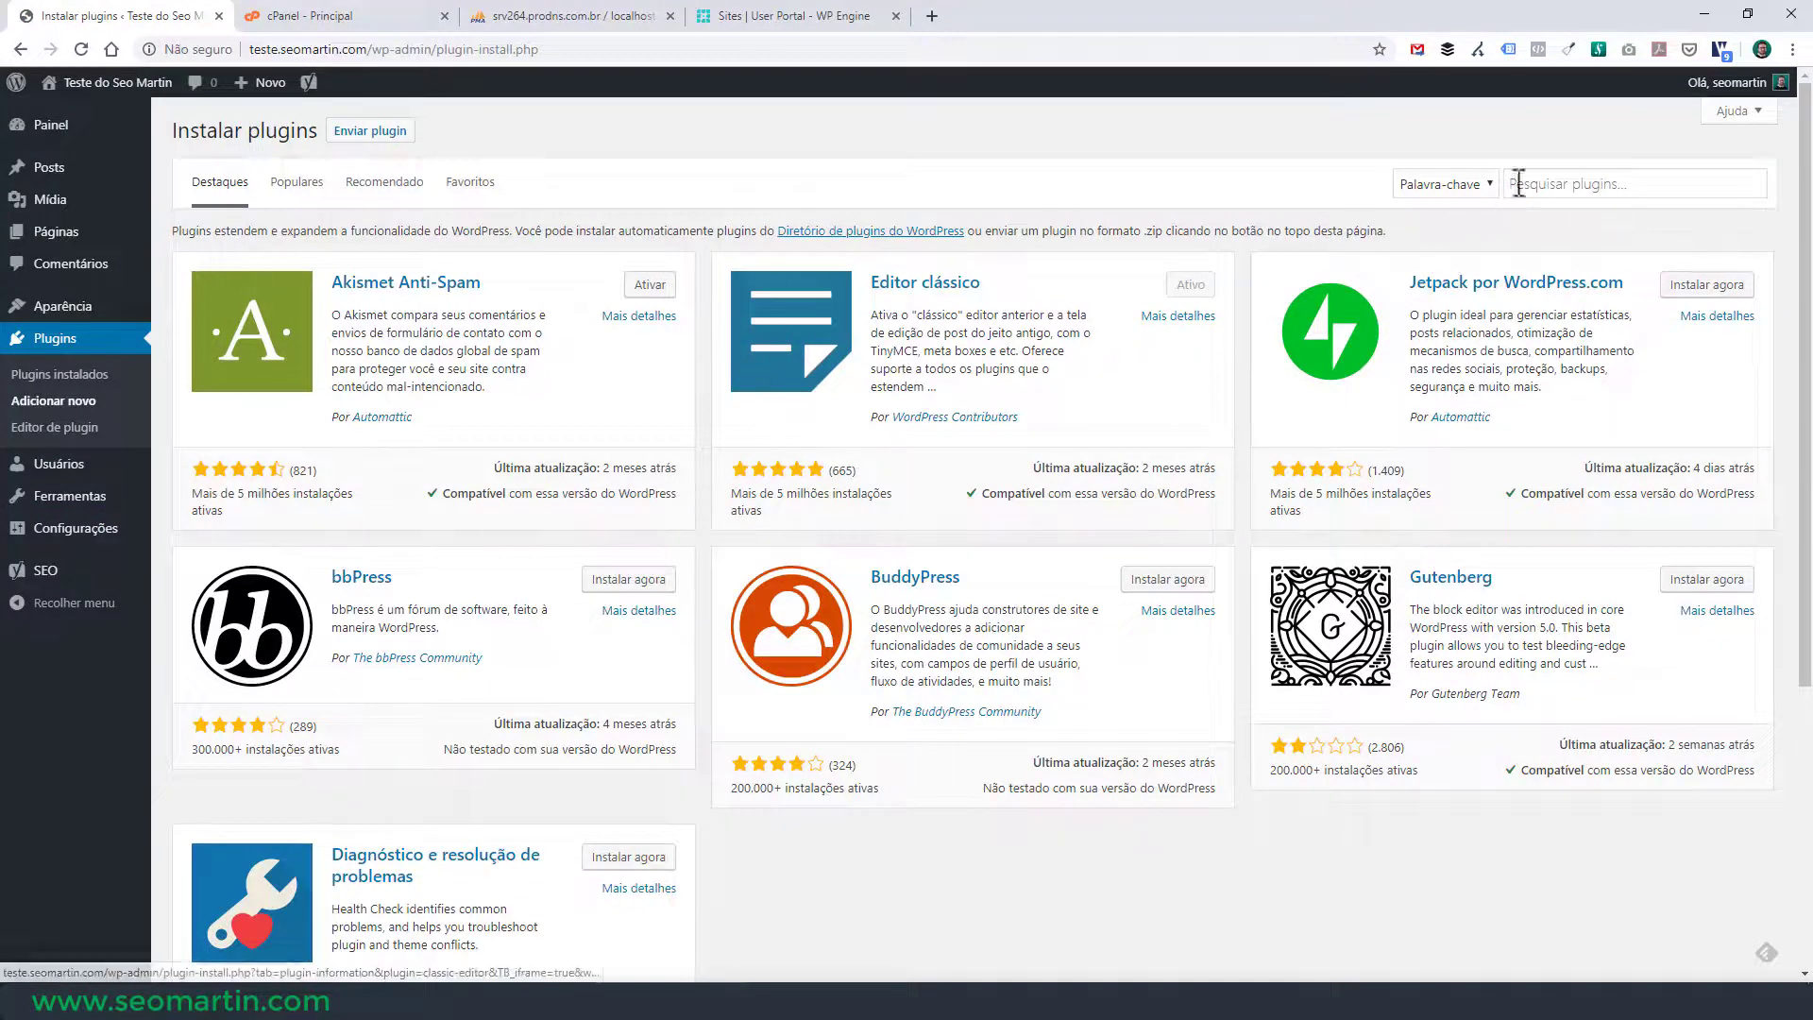
left_click(1559, 185)
type("WP-Optimize")
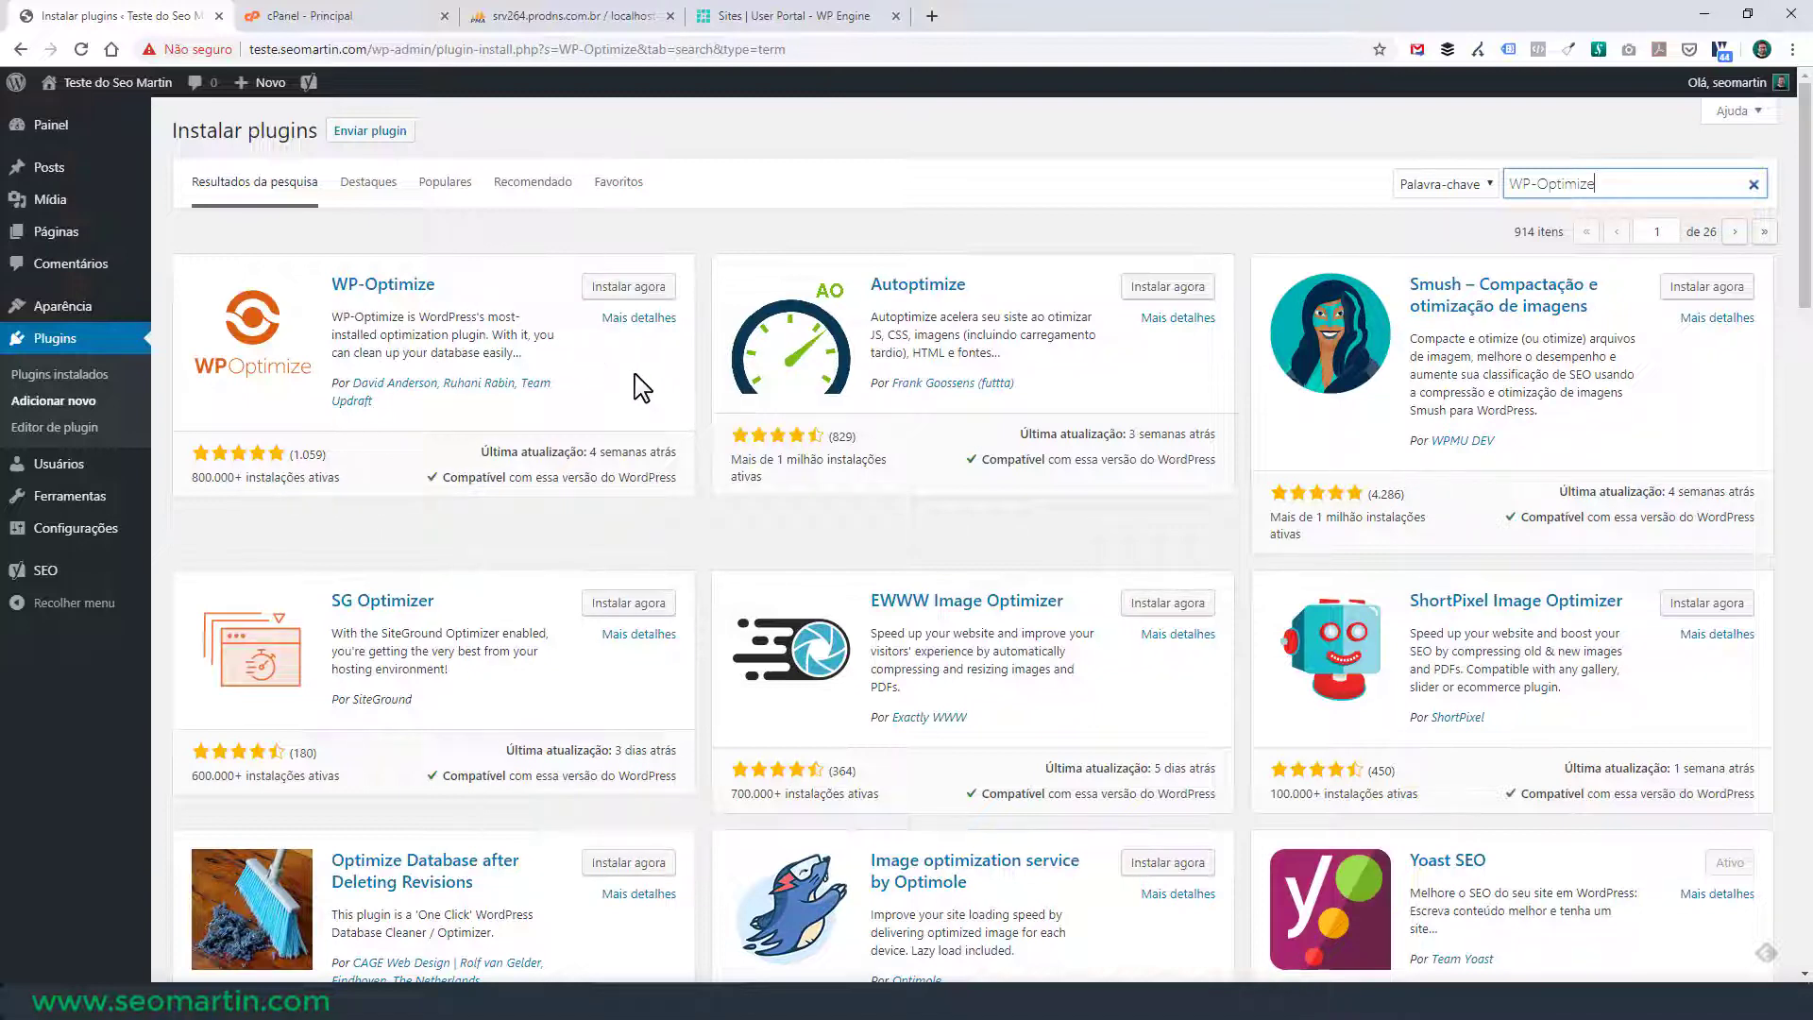
left_click(631, 293)
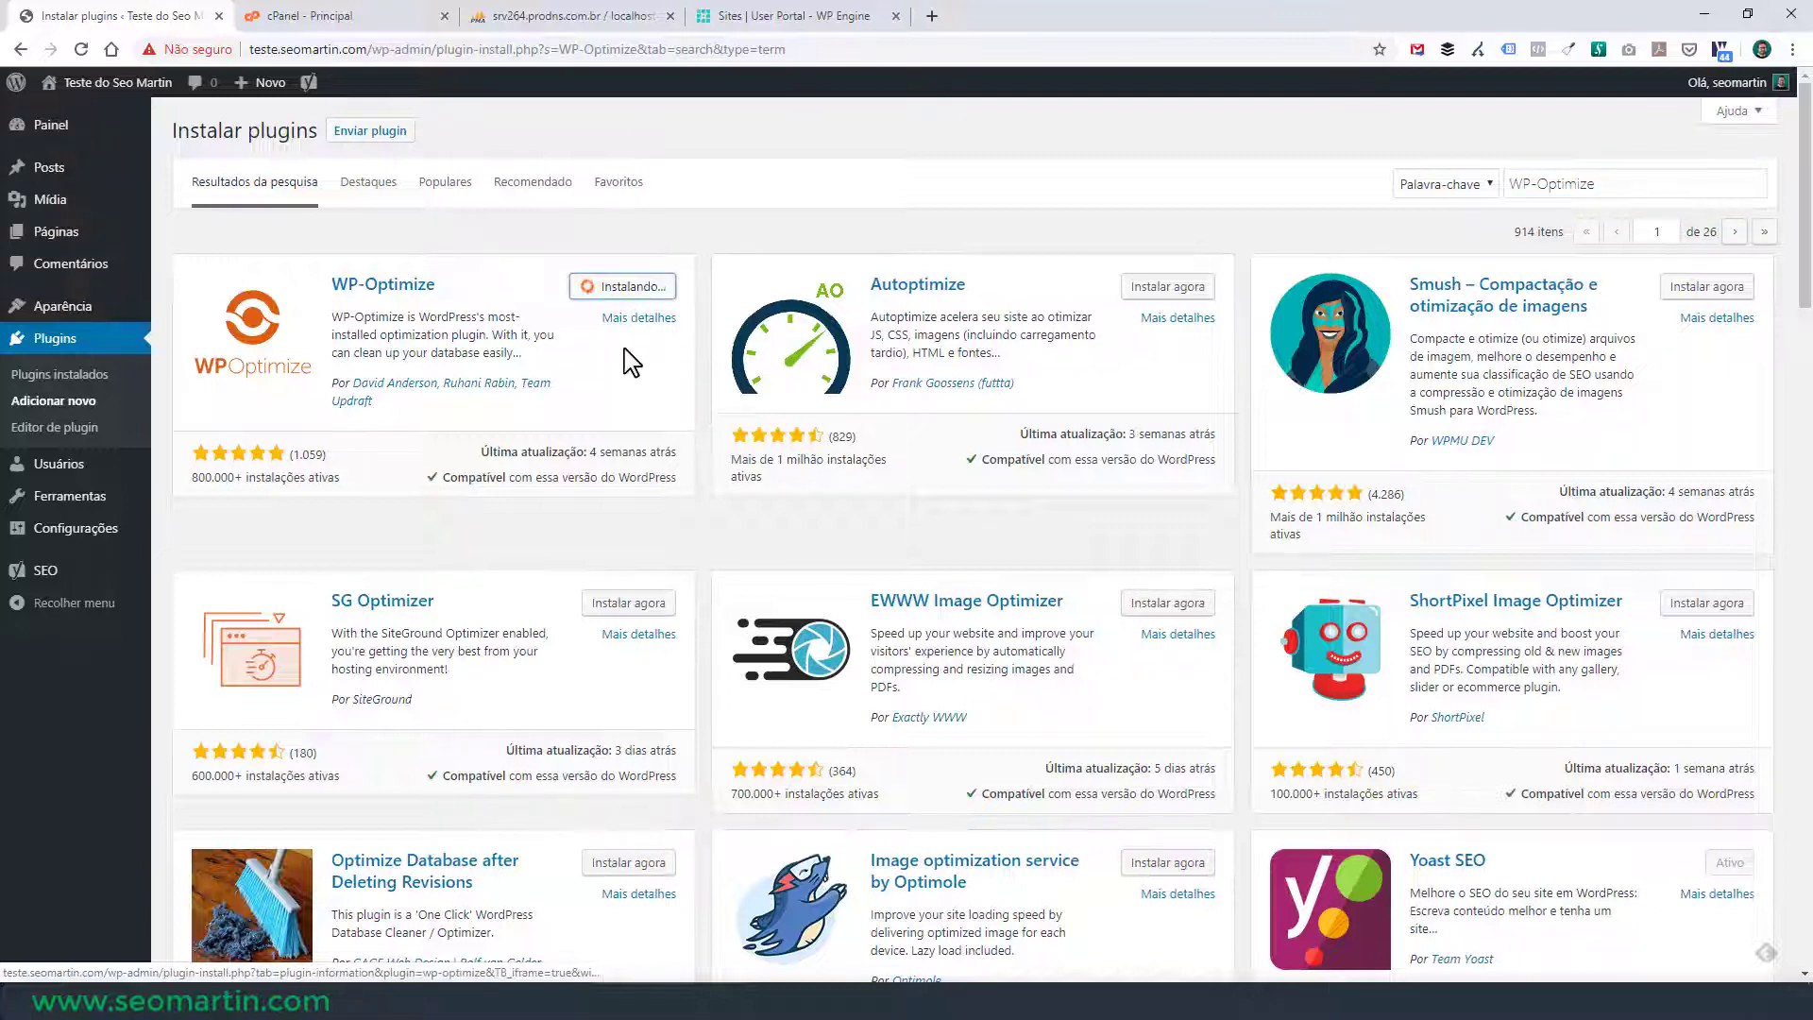
left_click(650, 287)
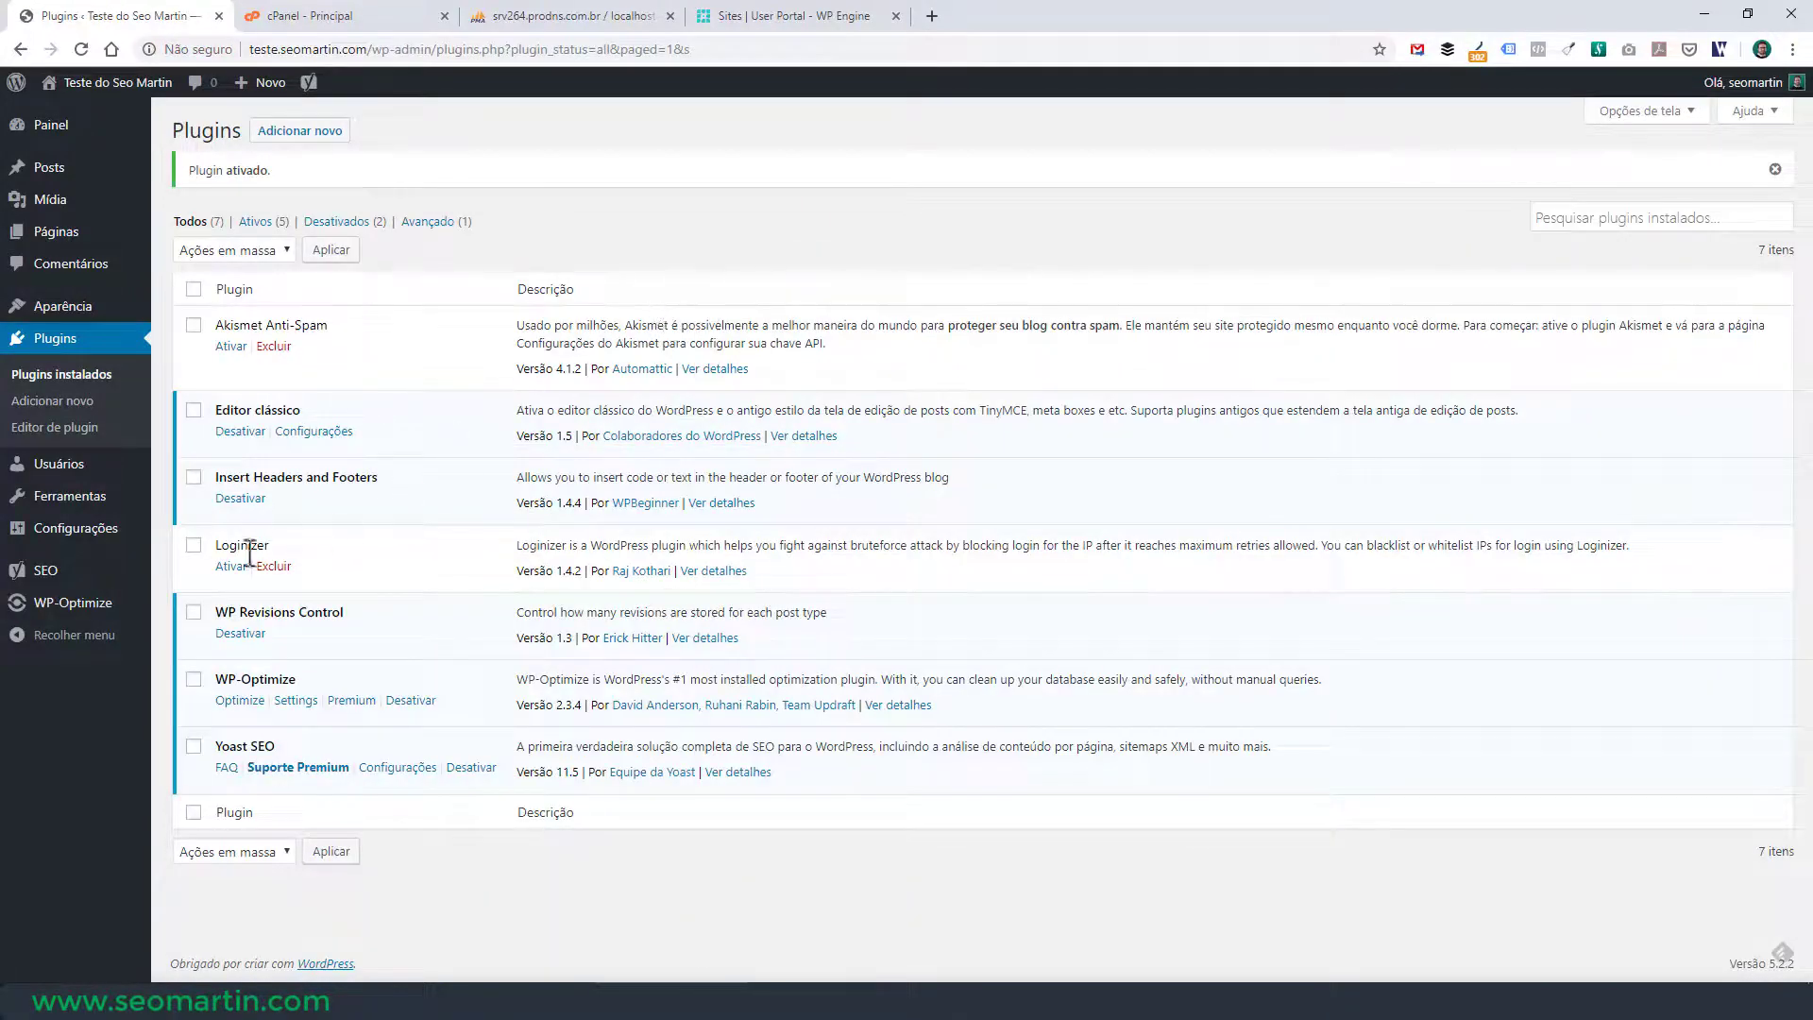
Open WP-Optimize's Database page and look through its list of optimizations
mouse_move(95, 614)
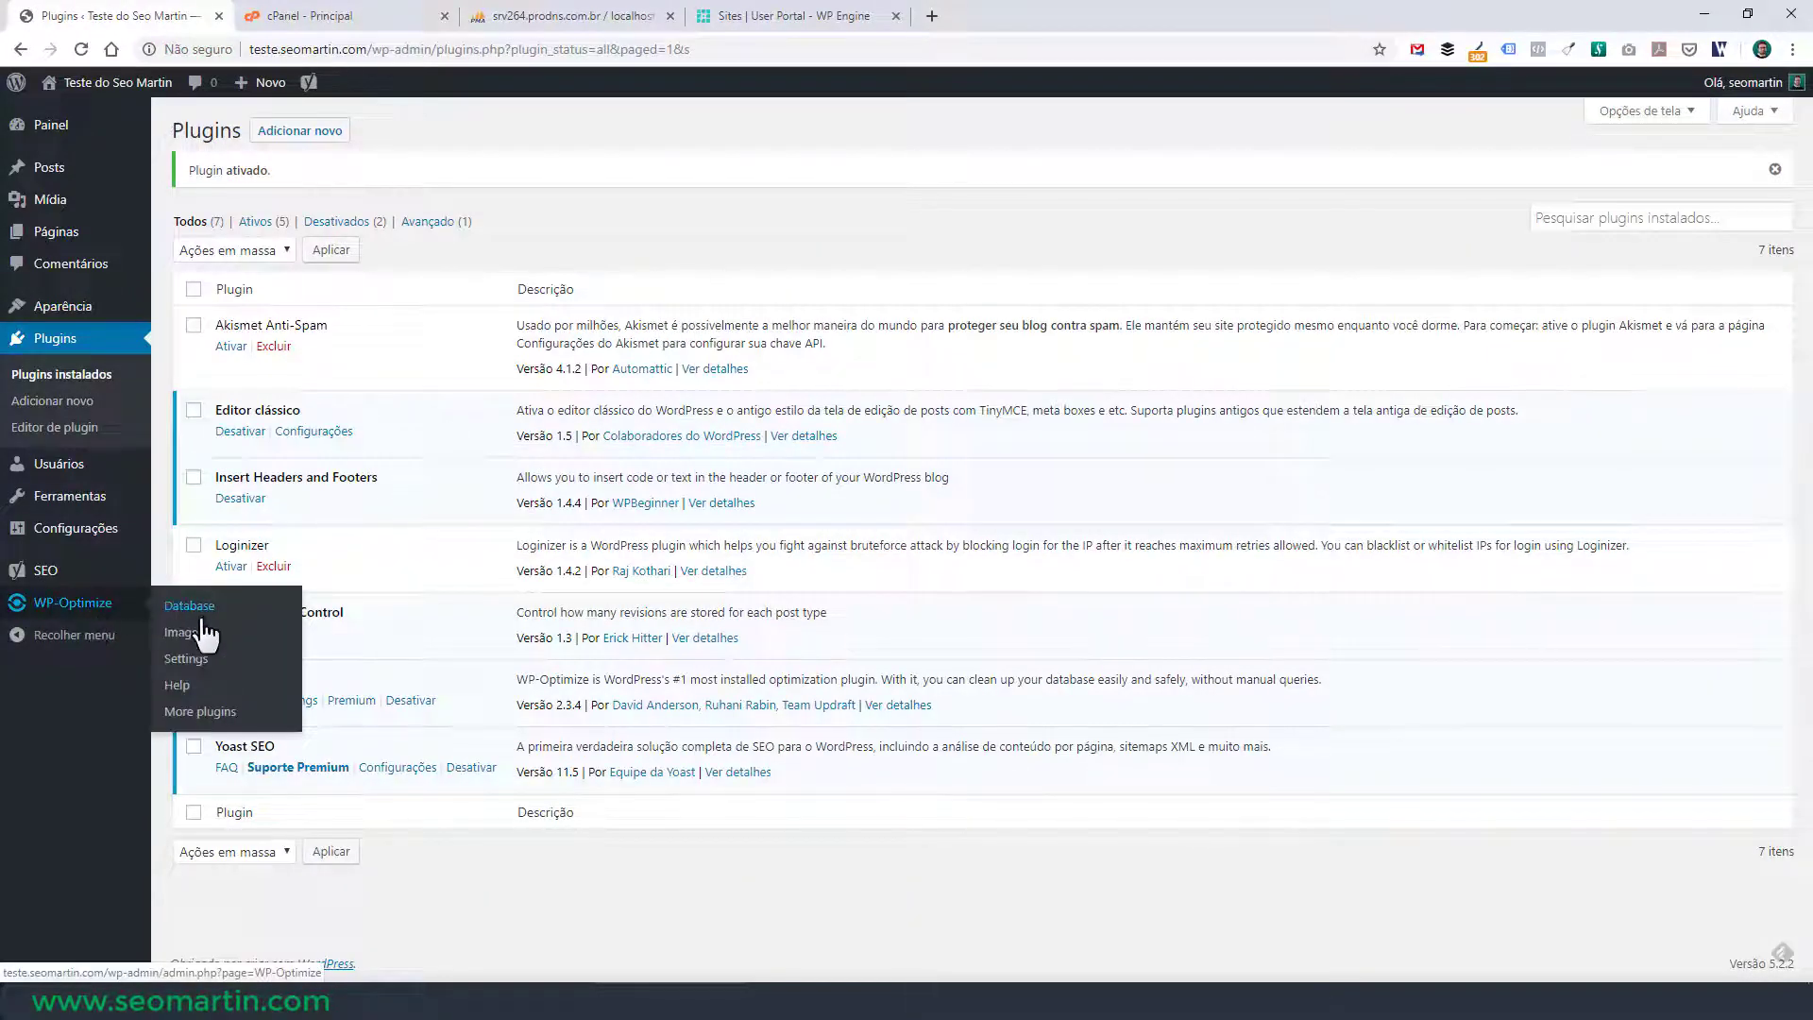
left_click(201, 612)
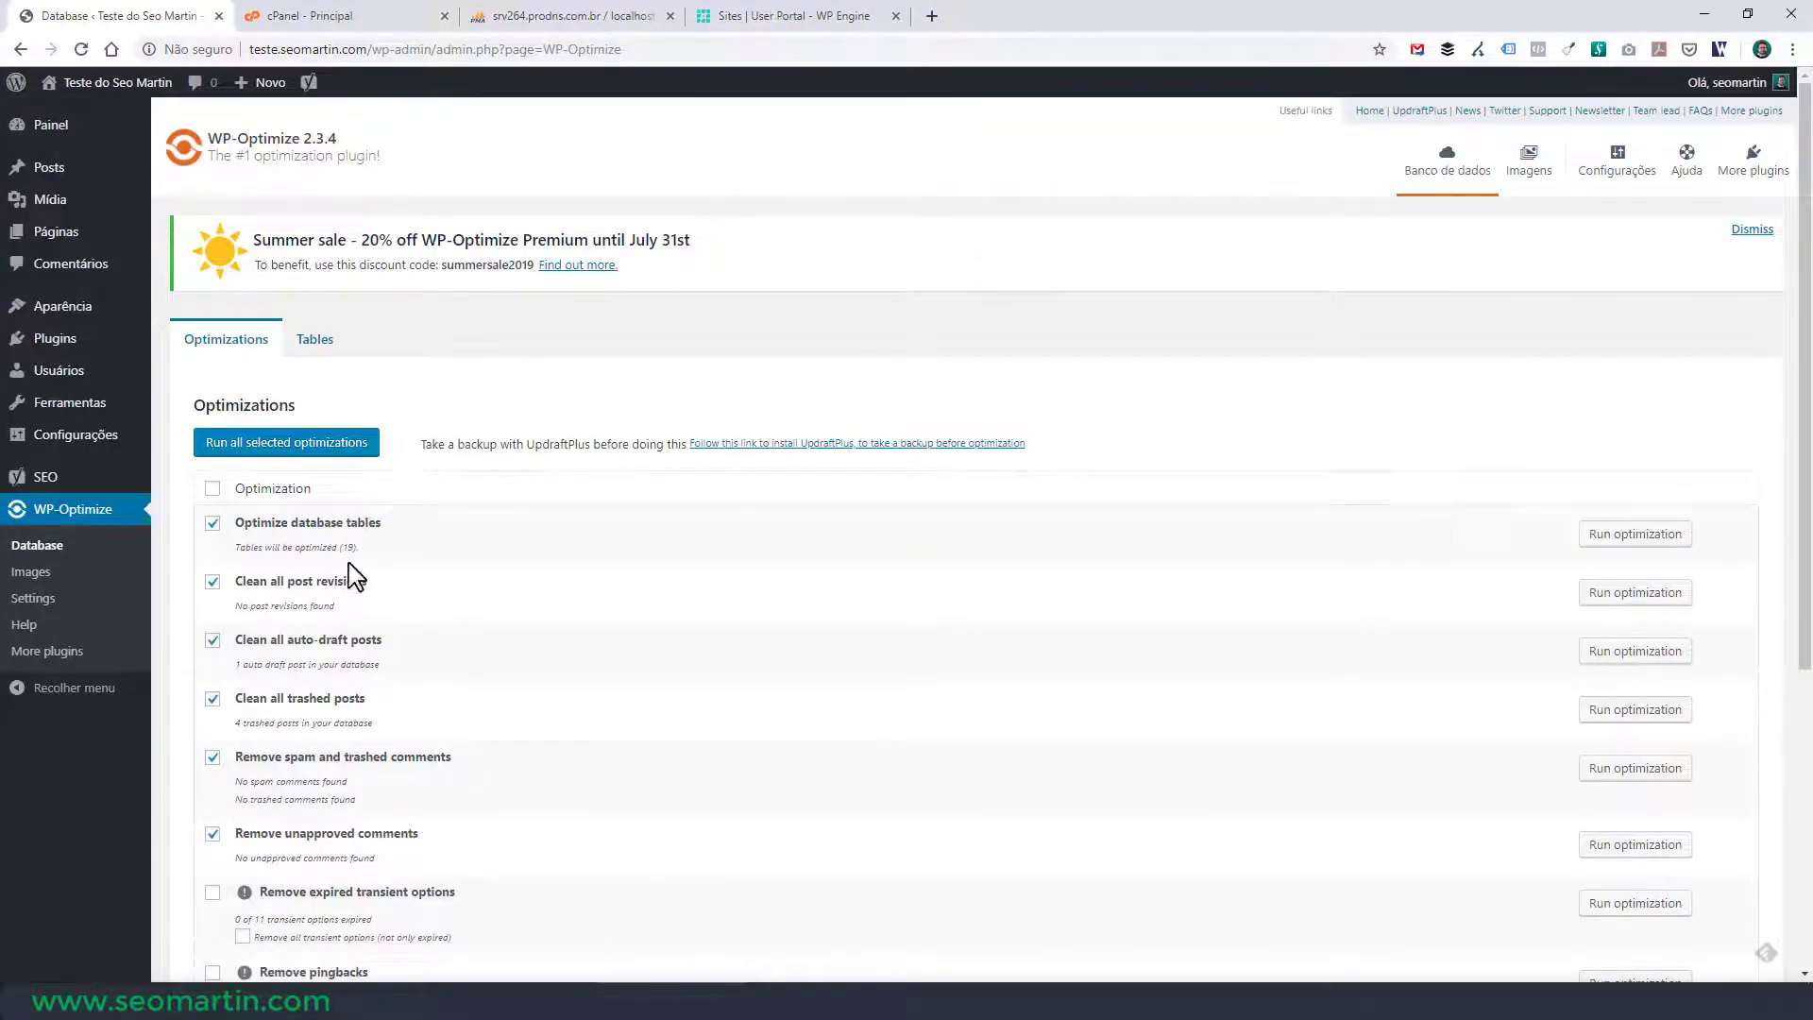
scroll(330, 661, "down", 4)
scroll(344, 813, "up", 2)
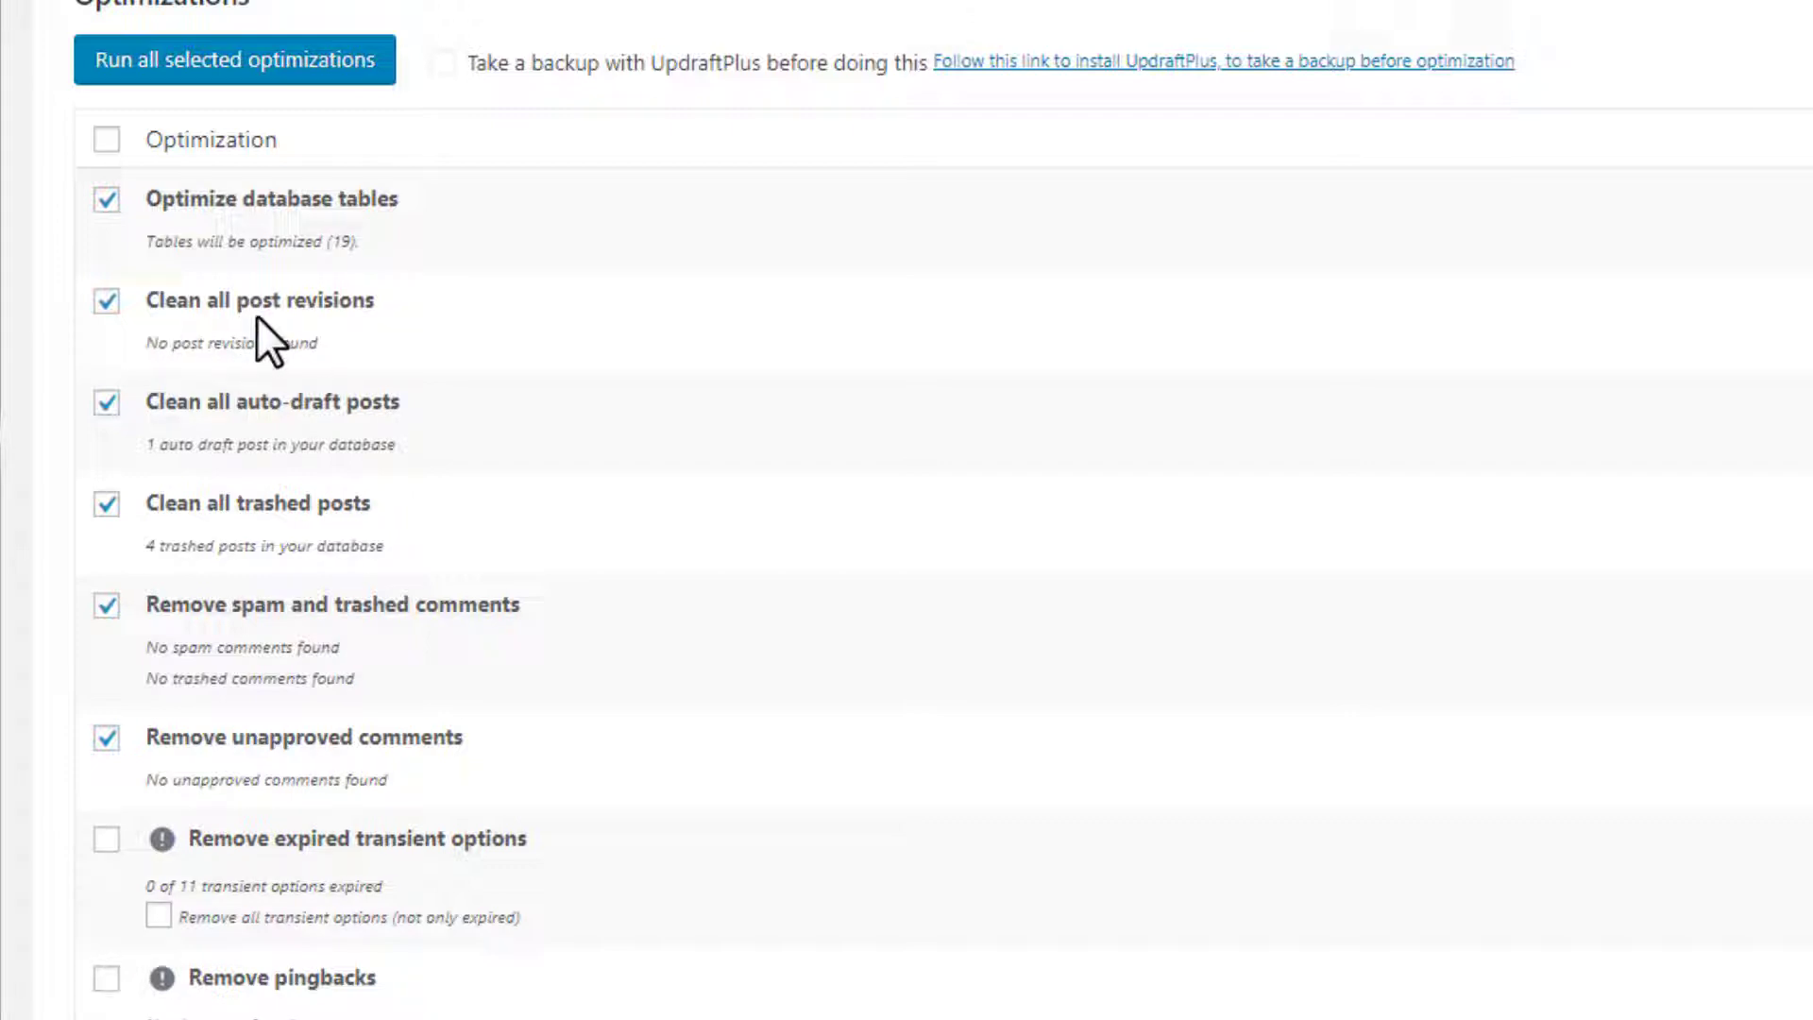
Open the list of all posts in a separate browser tab and open the post "Lorem ipsum dolor sit amet amet" for editing
mouse_move(49, 167)
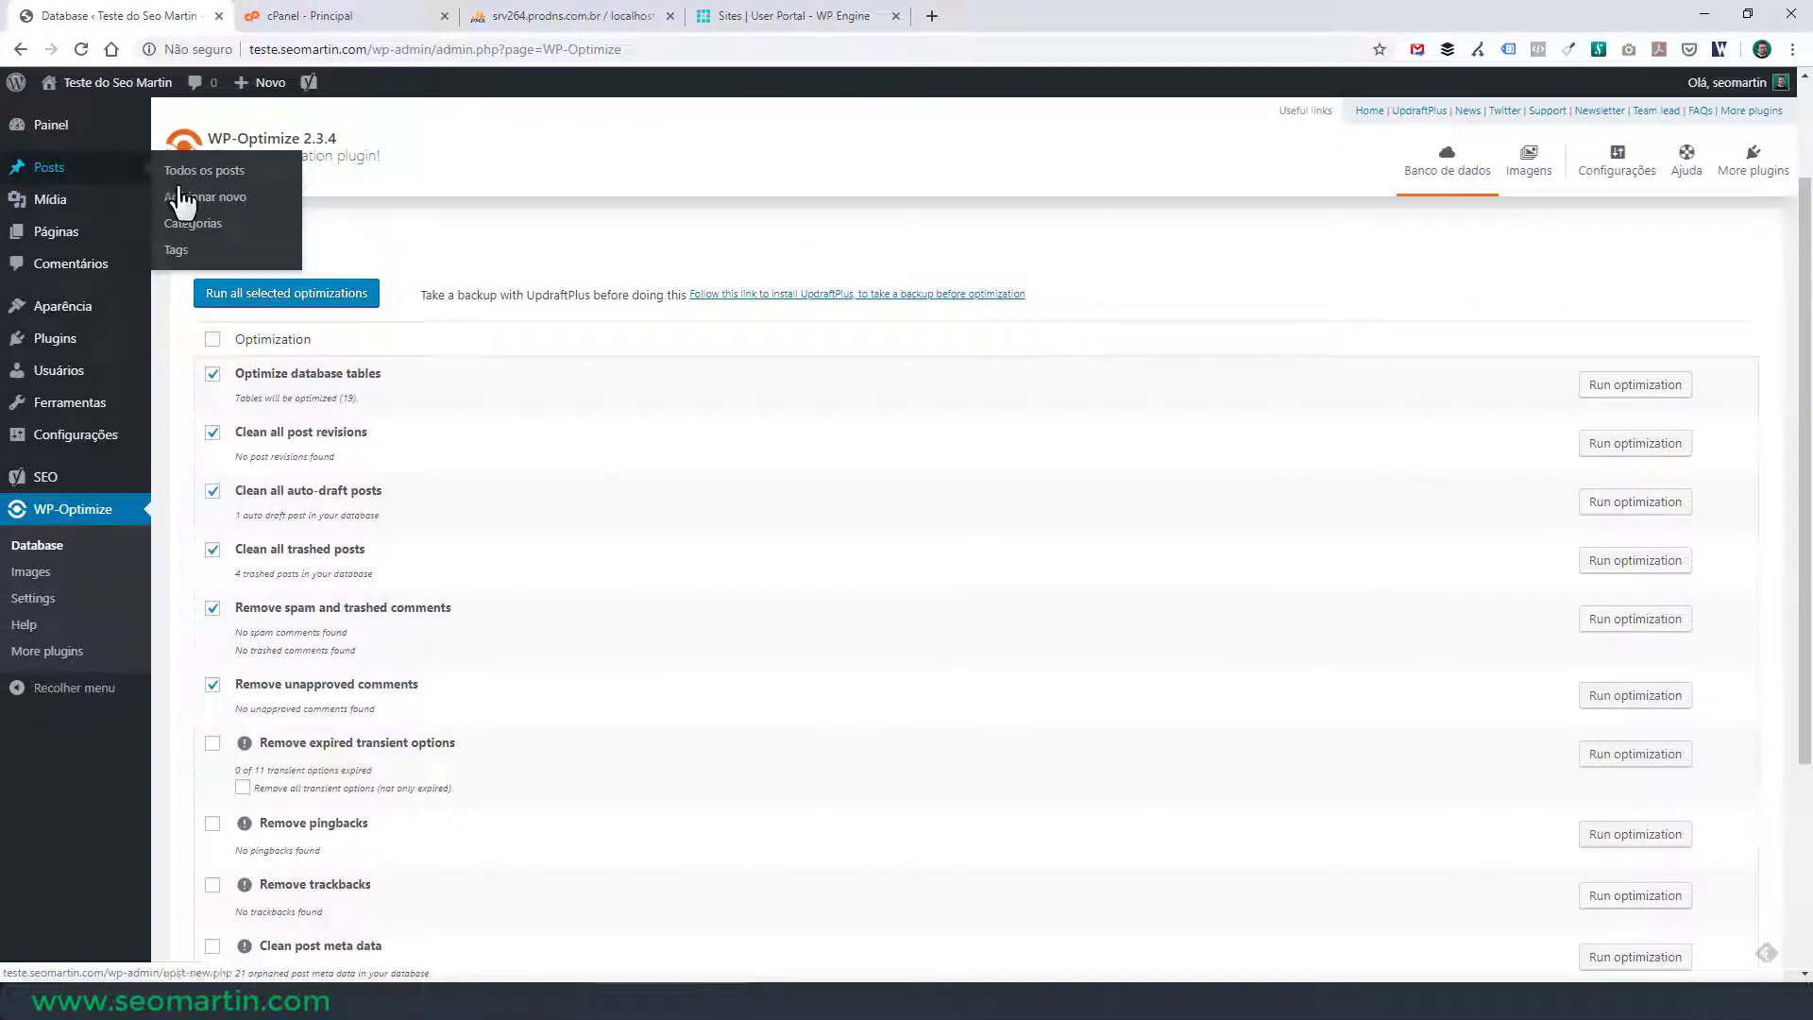
right_click(176, 174)
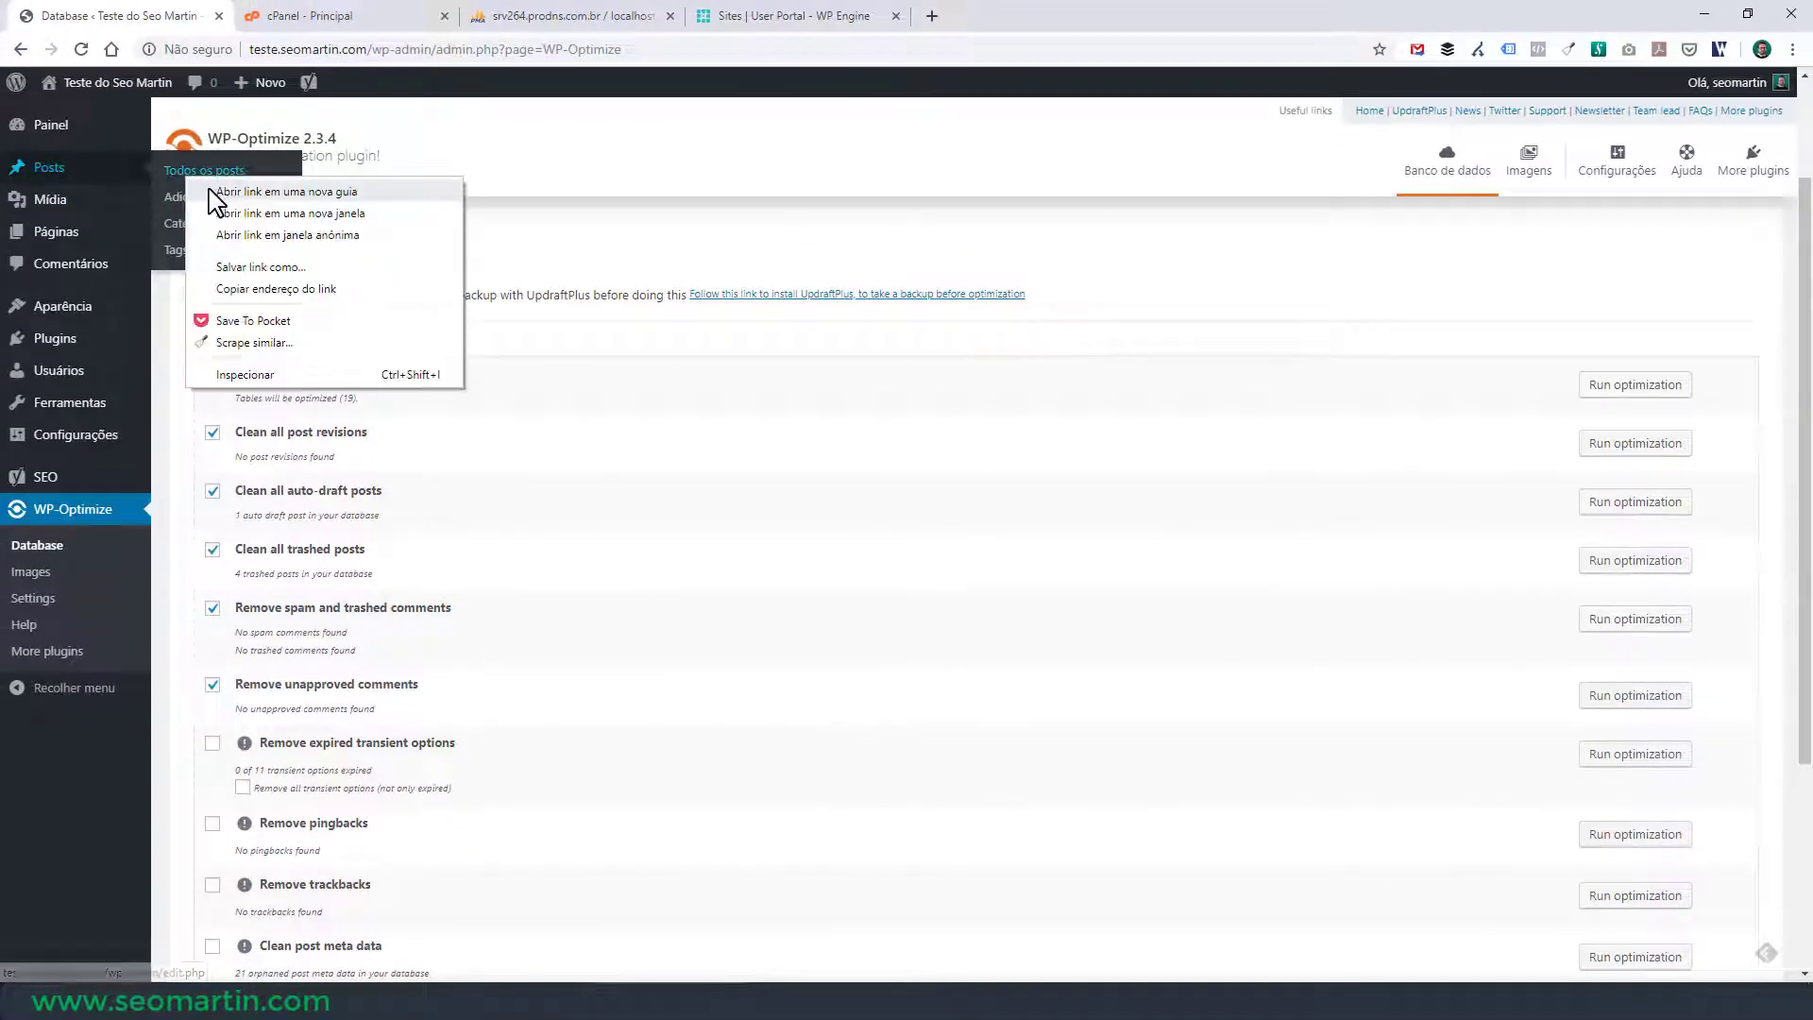
left_click(236, 189)
left_click(142, 14)
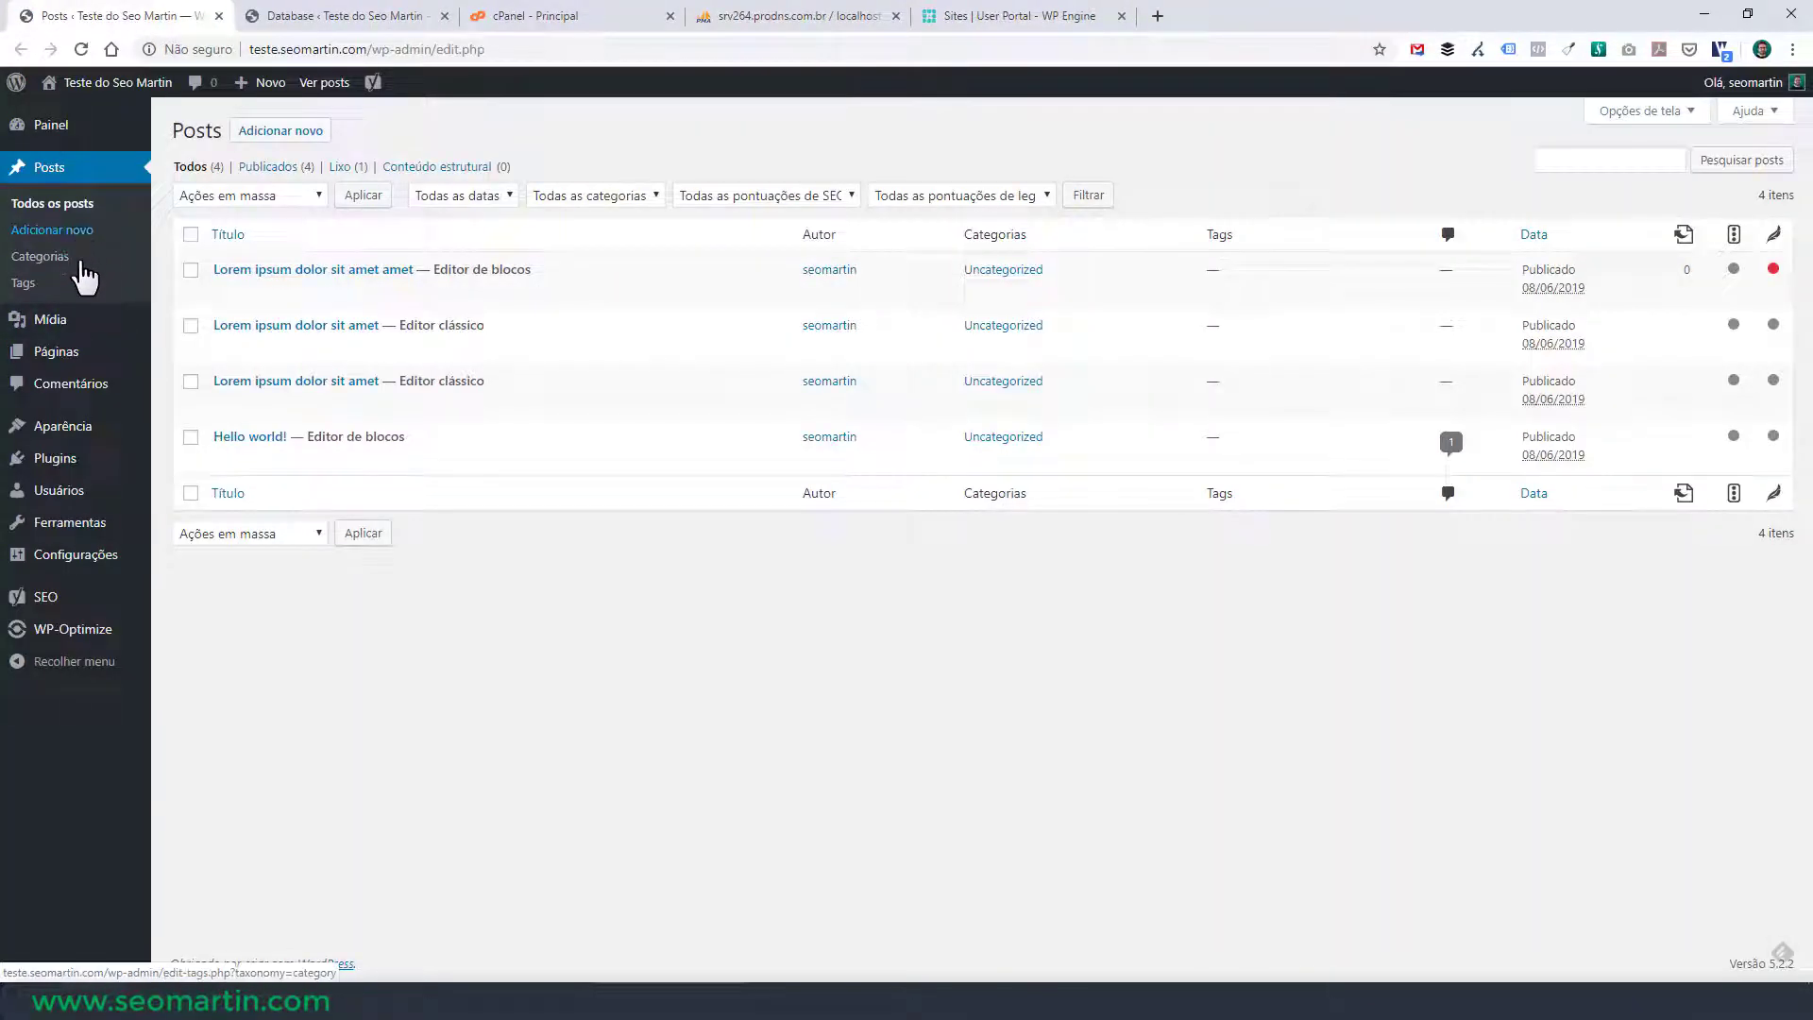
left_click(252, 272)
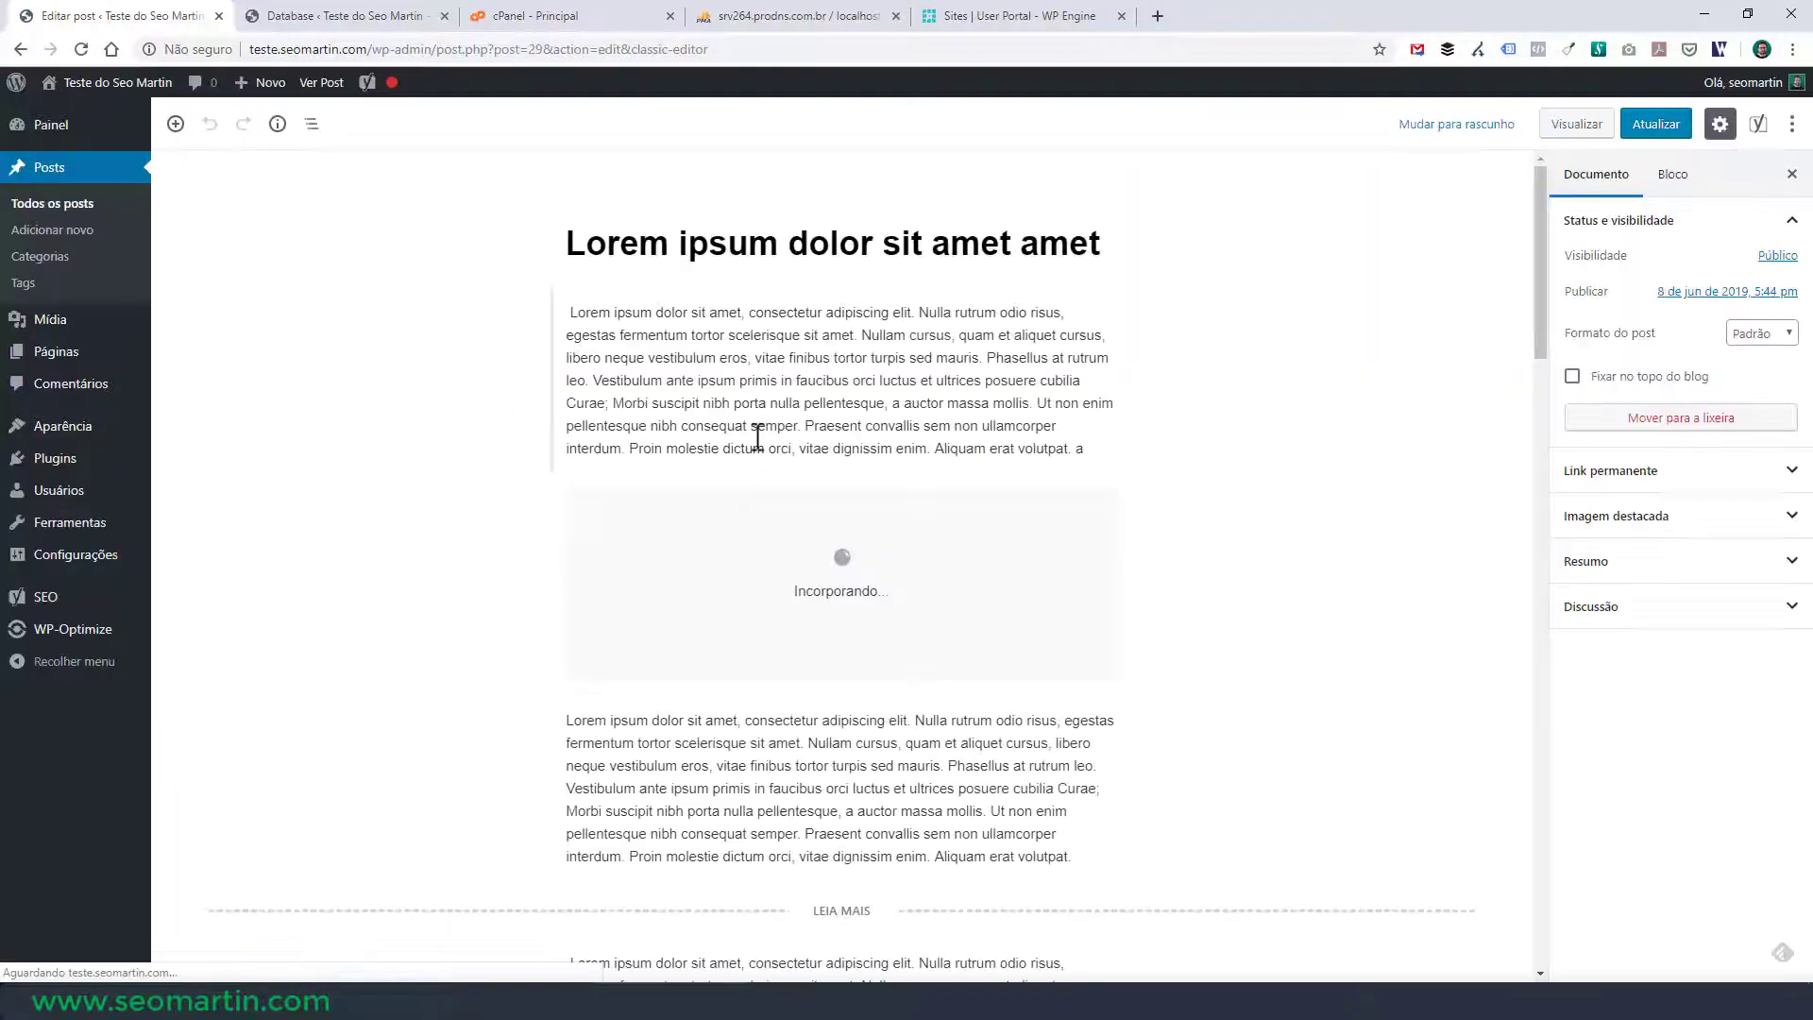
Add a paragraph reading "sasasas" below the post's first paragraph and update the post
left_click(1100, 446)
key("Return")
type("sasasas")
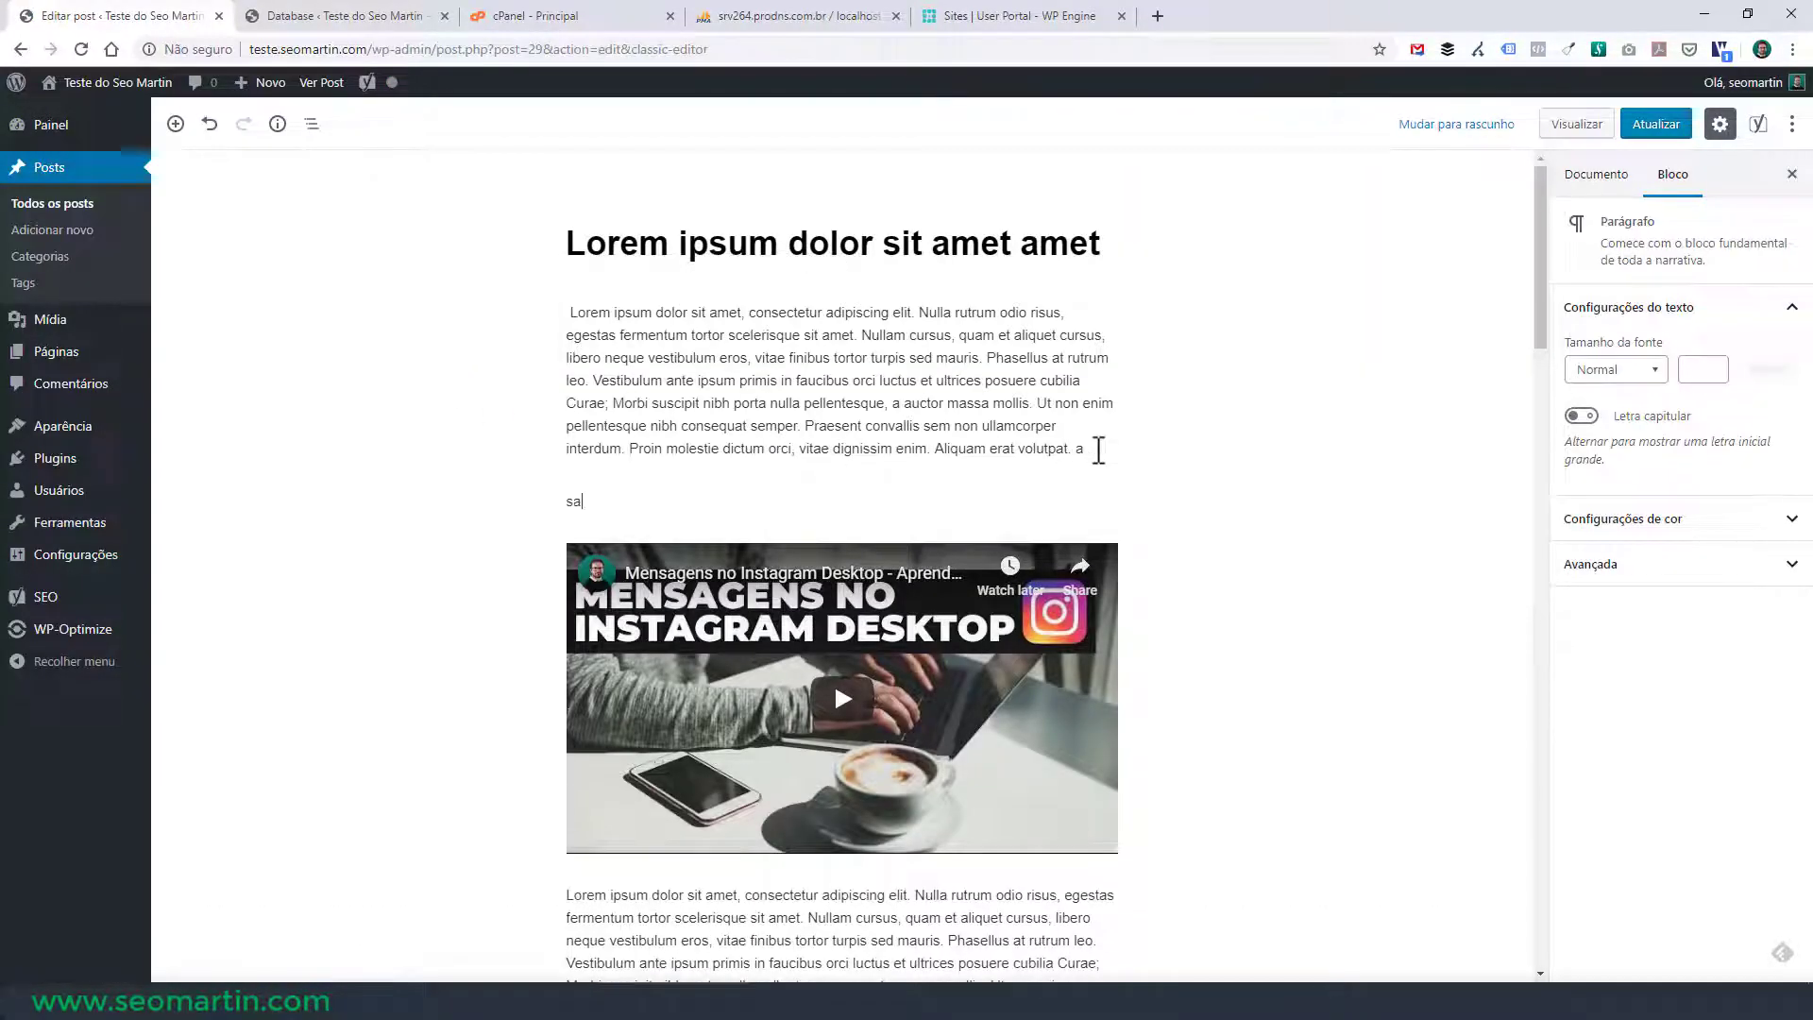
left_click(1672, 126)
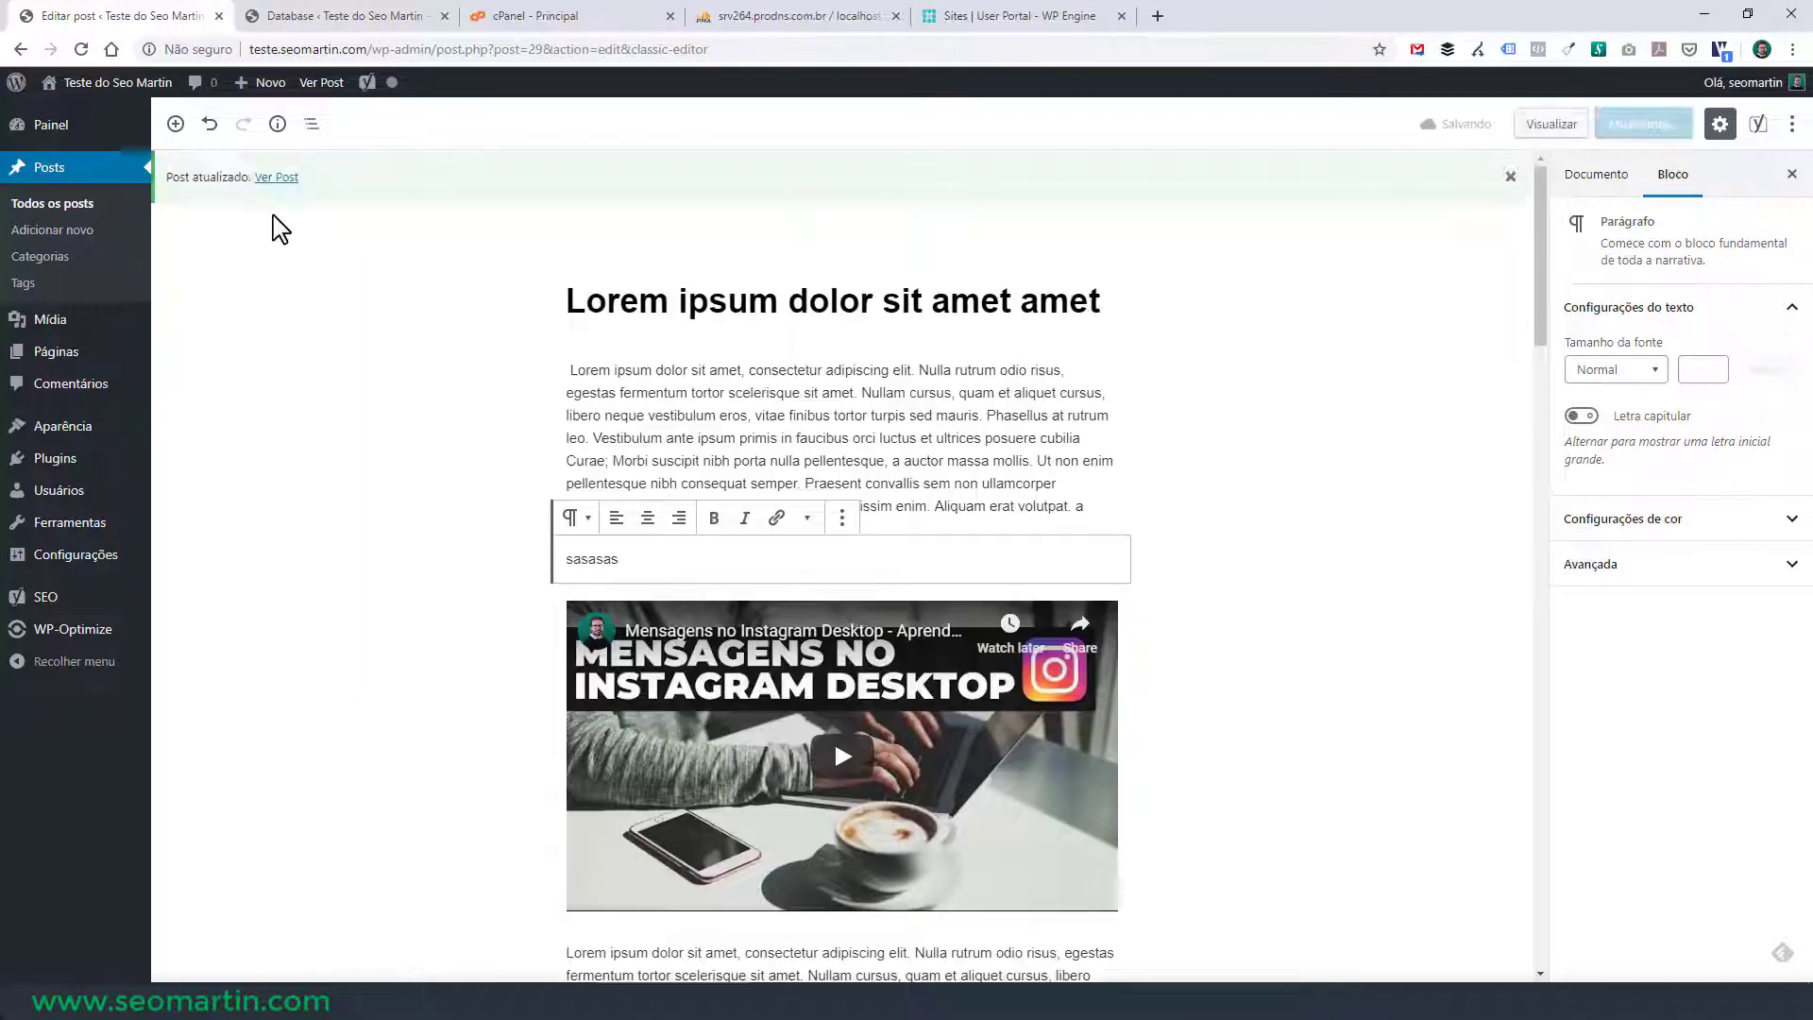
Return to the WP-Optimize Database page and reload it to refresh the post revision information
left_click(297, 19)
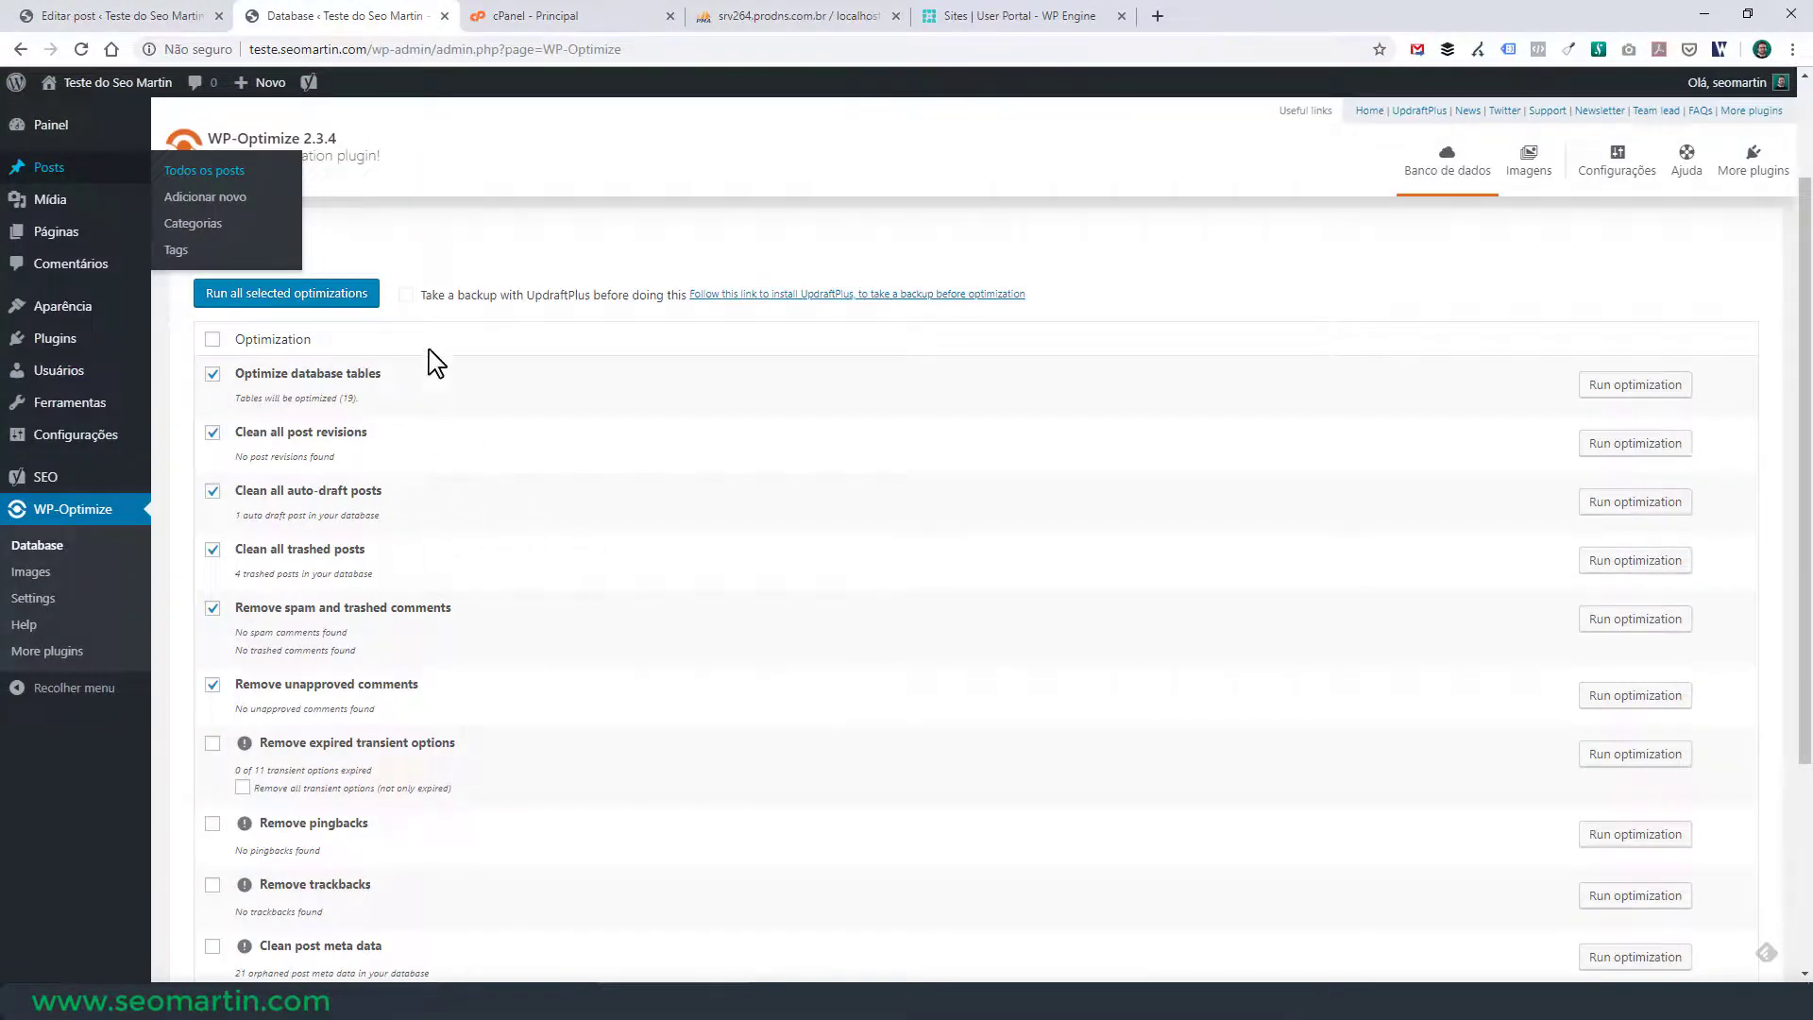
right_click(433, 247)
left_click(504, 295)
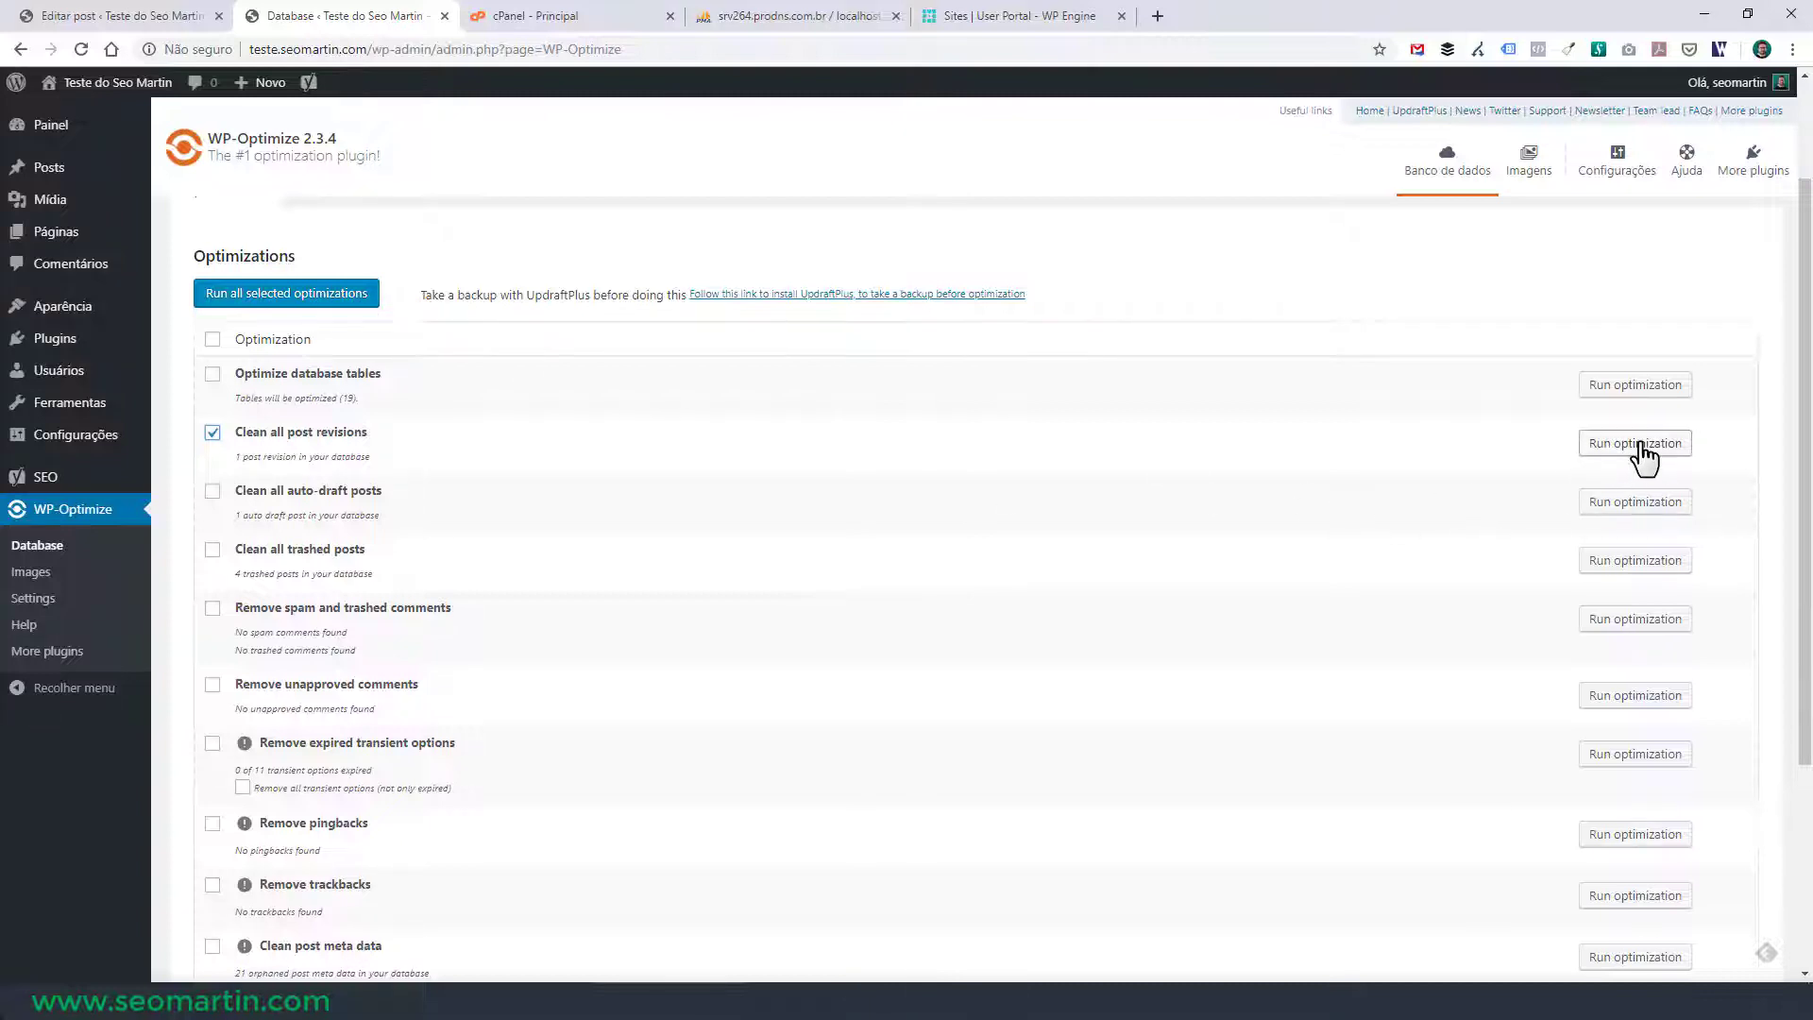
Run the selected optimizations with only Clean all post revisions chosen, and reload the page
left_click(272, 295)
right_click(388, 239)
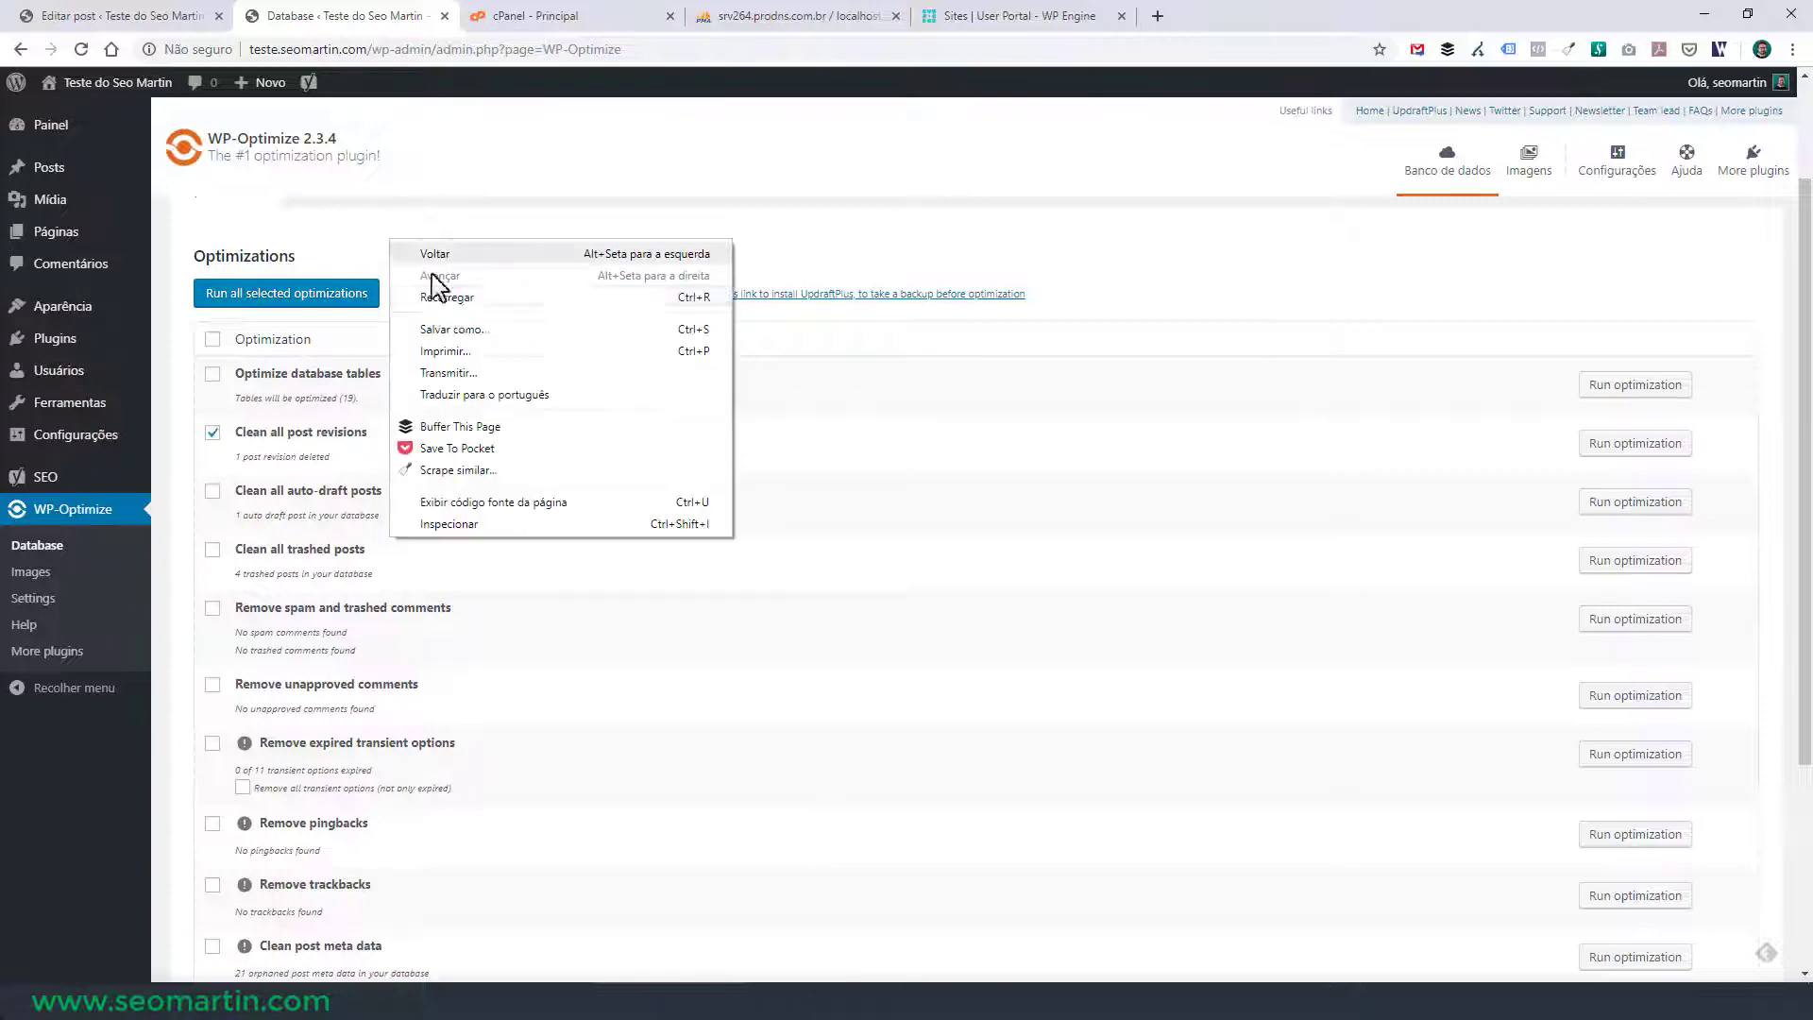
left_click(446, 296)
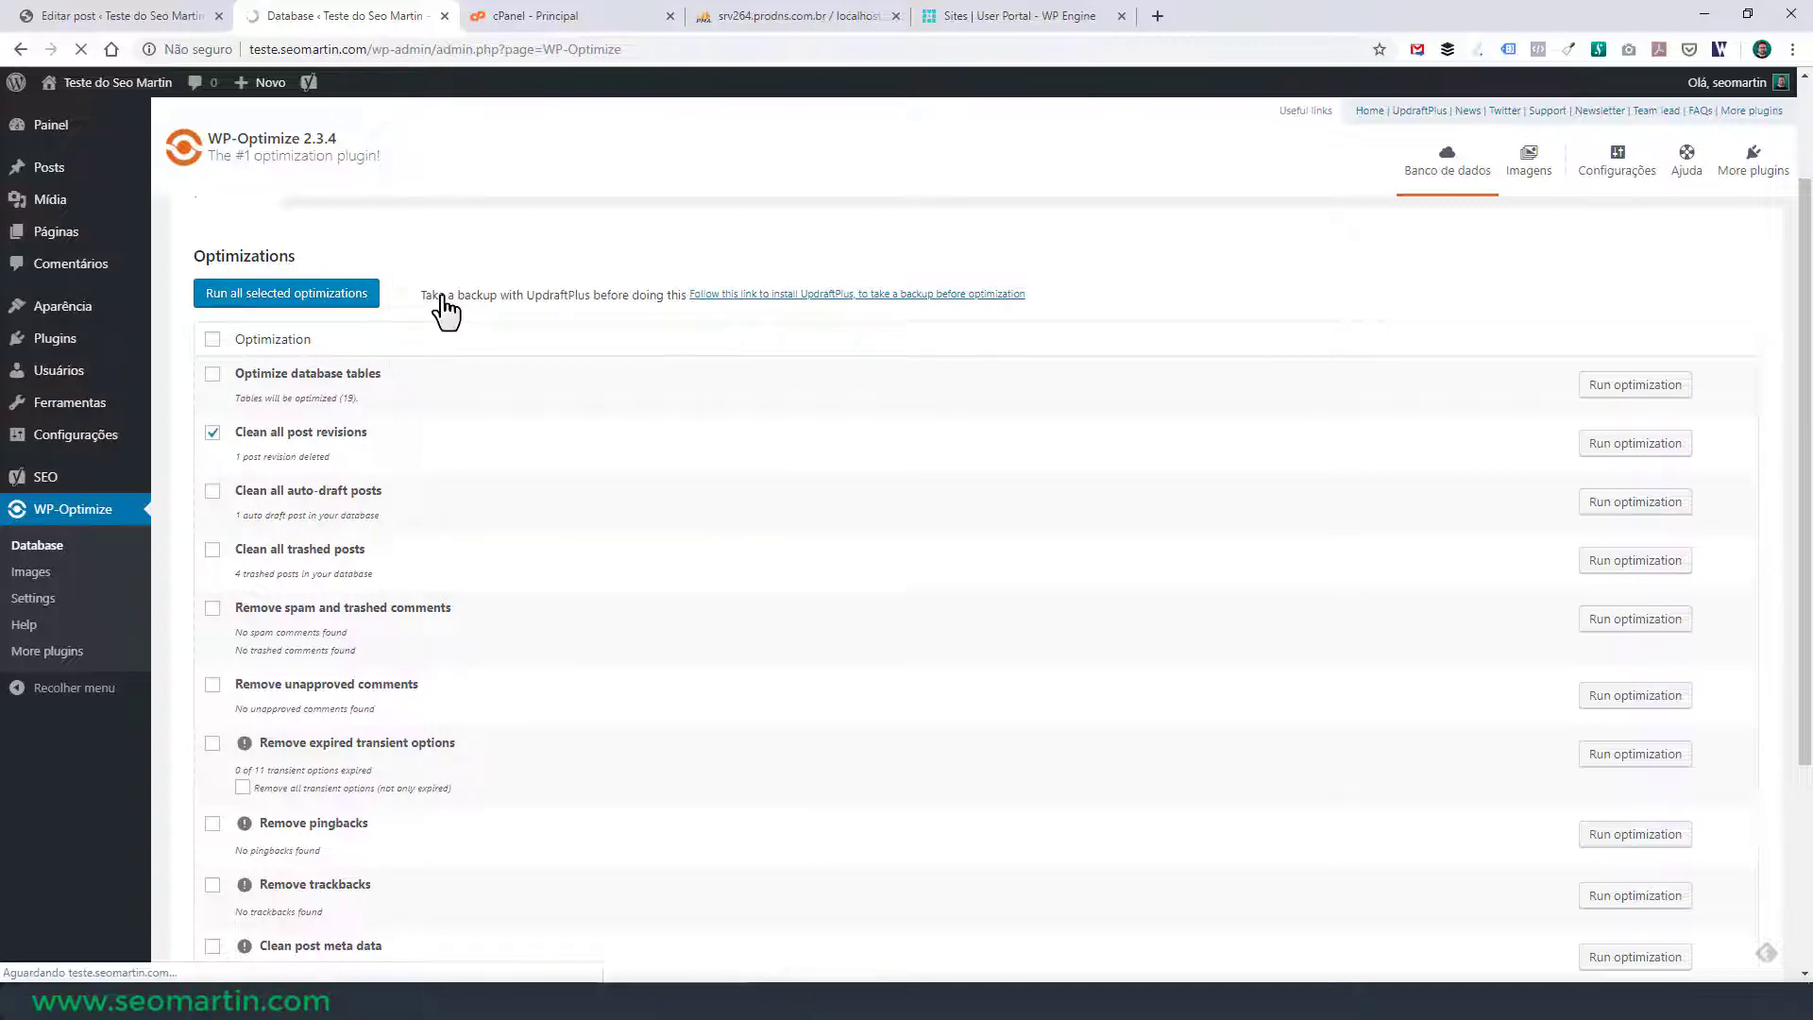